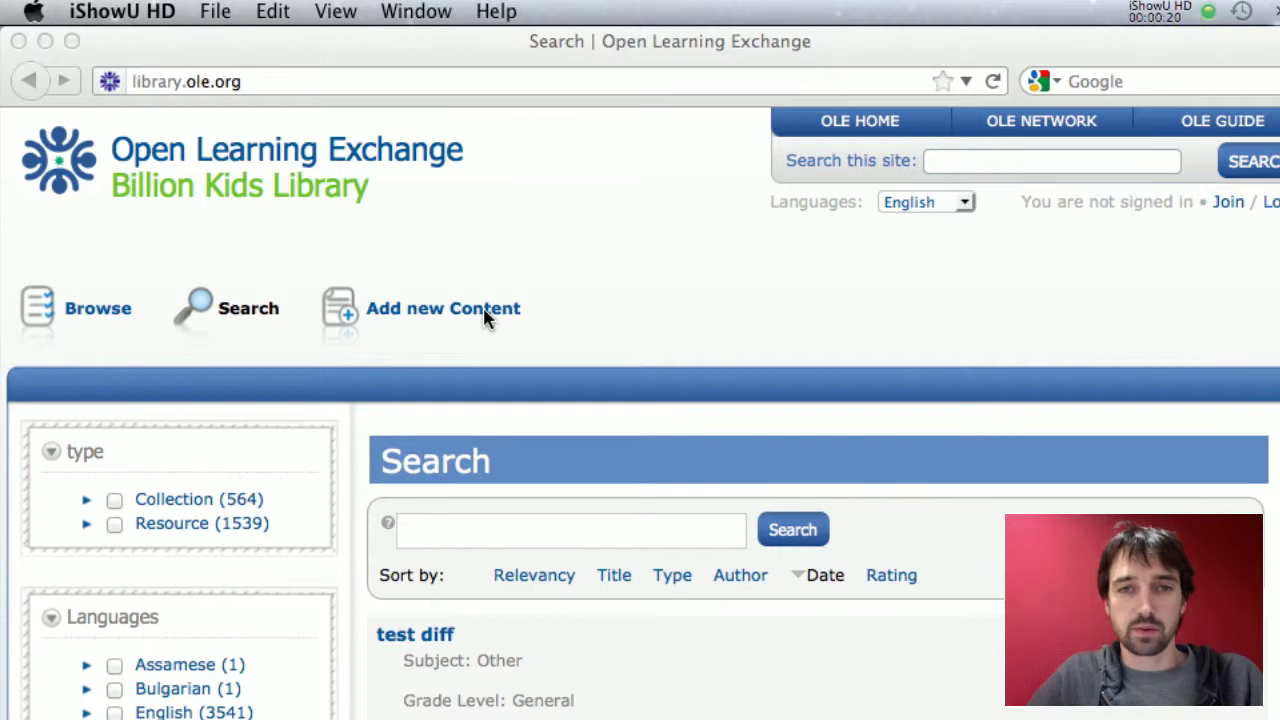
Start adding new content to the library and try to log in with the username and account password
click(425, 316)
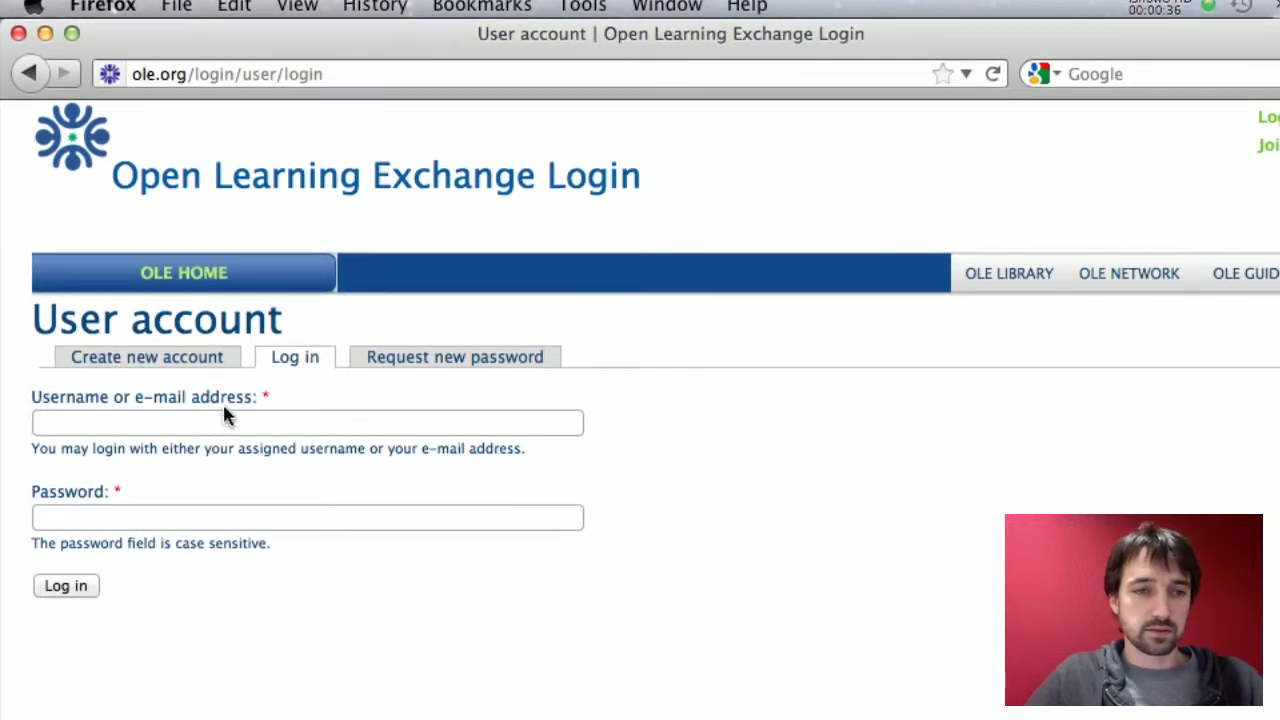
click(226, 423)
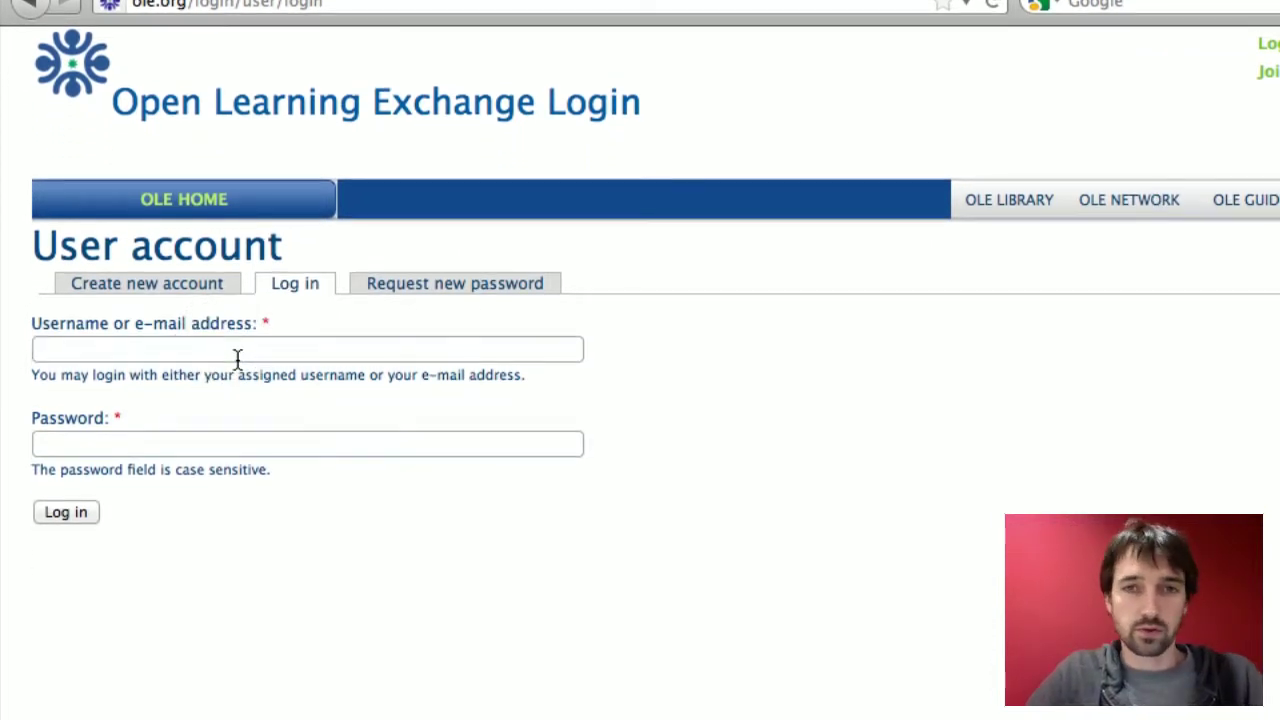
text(chr)
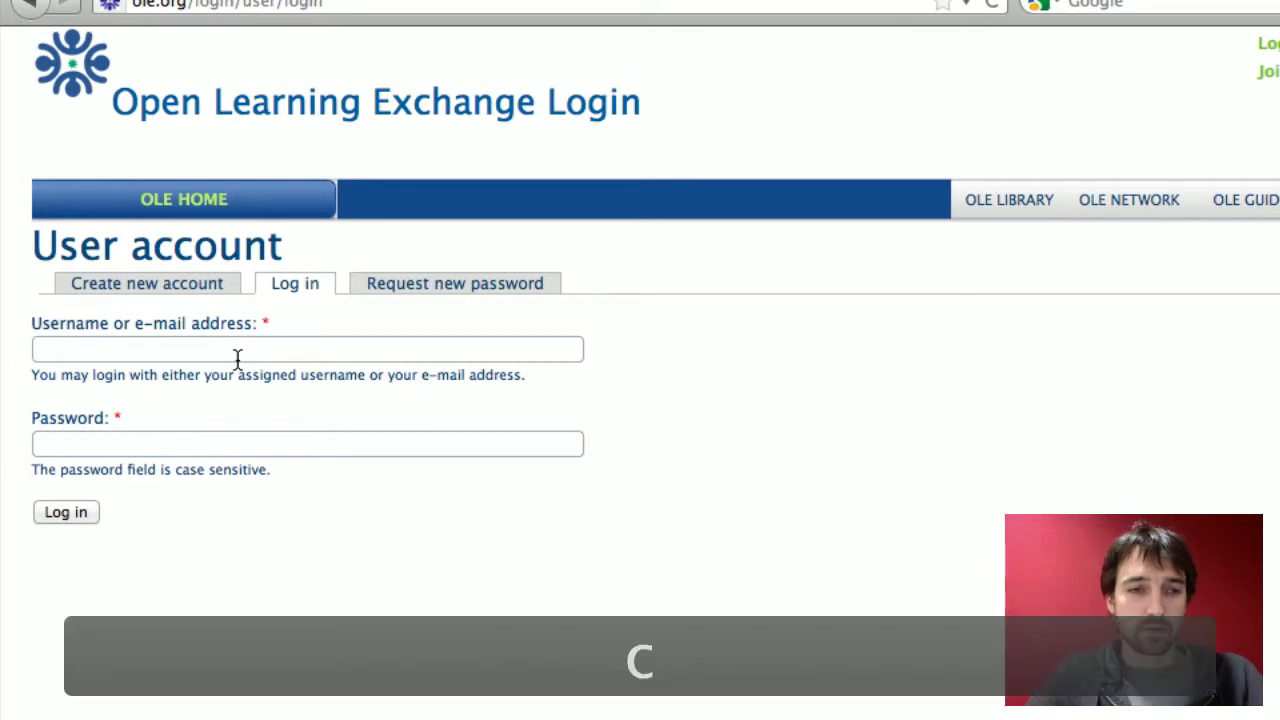
key(Down)
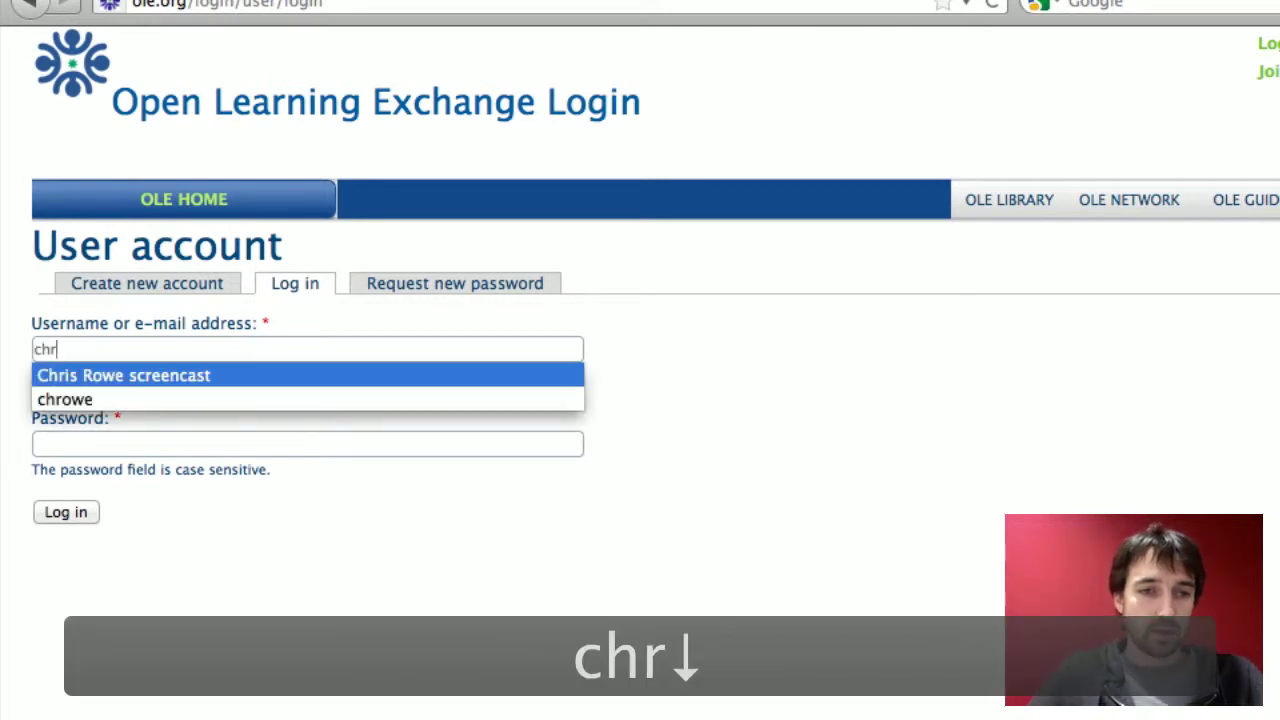
key(Tab)
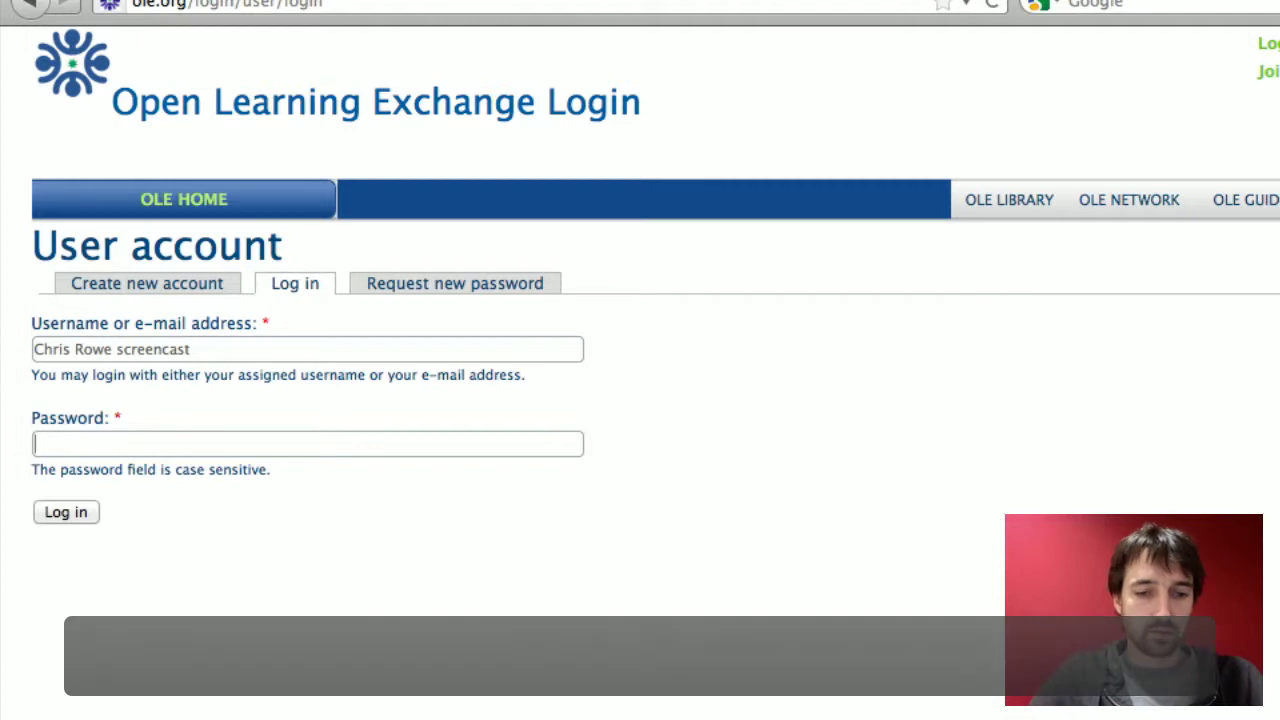
text(•••••)
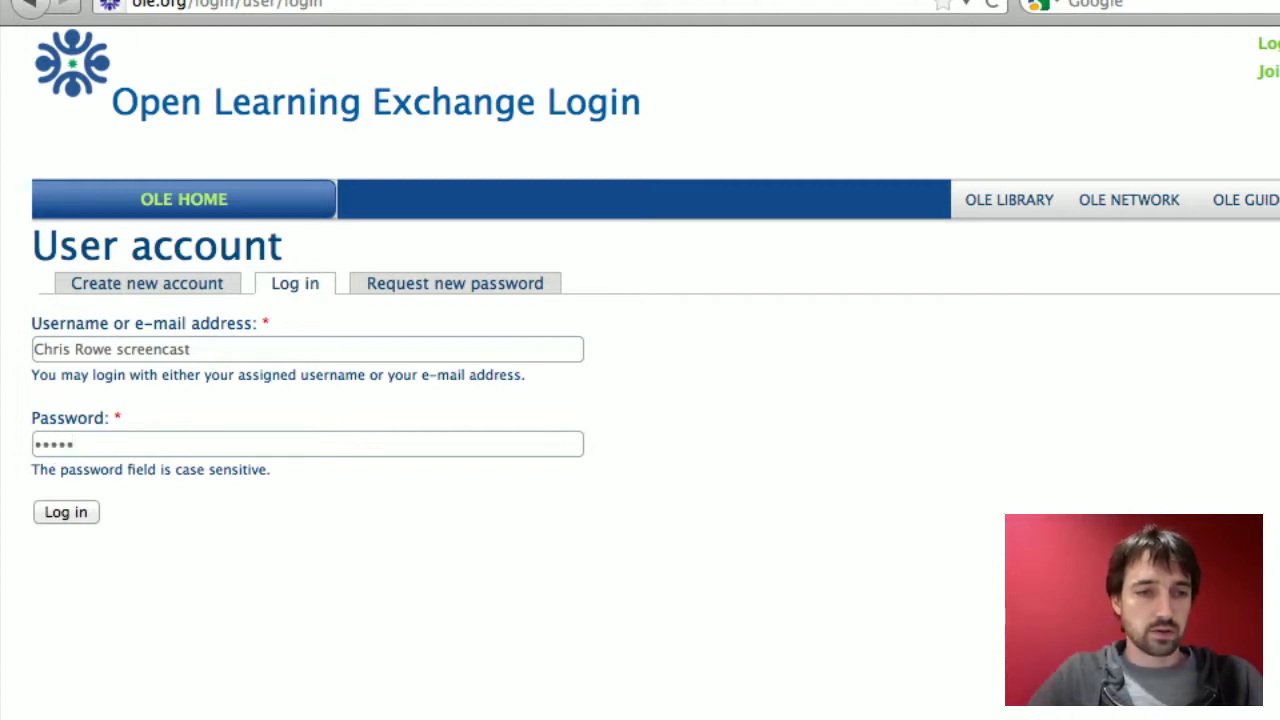
text(•)
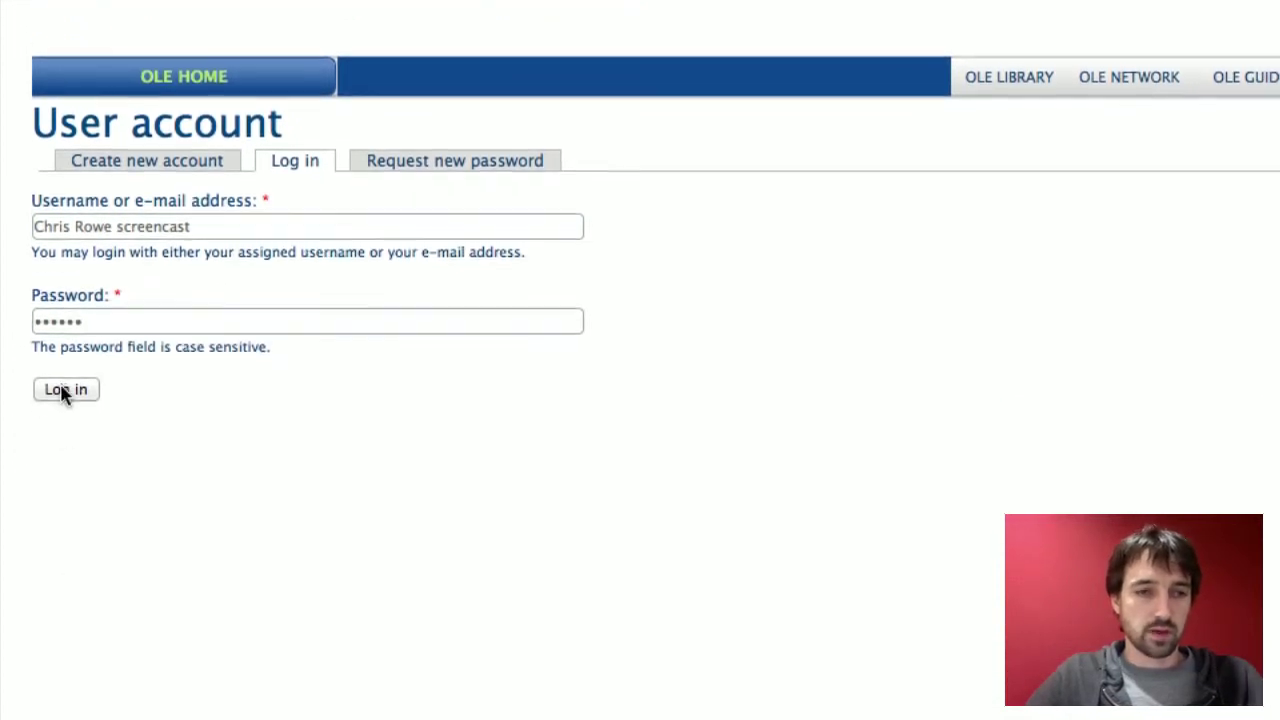
click(62, 390)
Re-enter the account password and submit the login form again
click(122, 352)
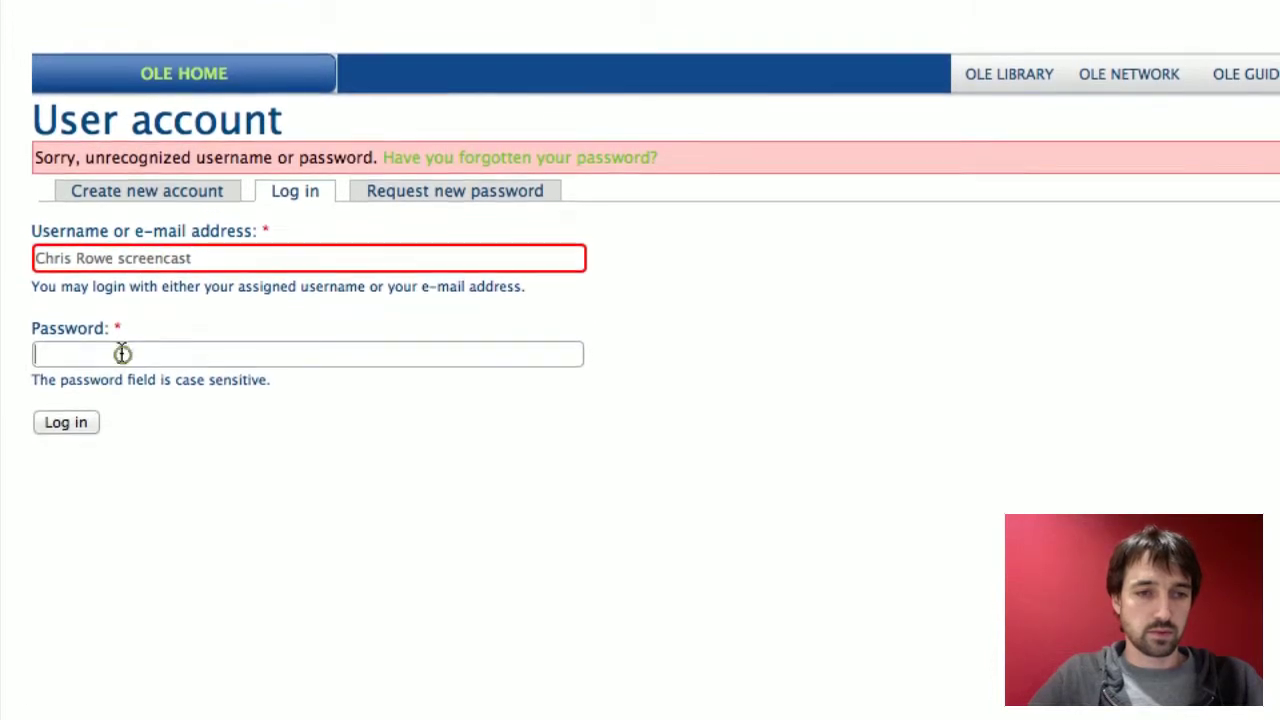
text(•••••)
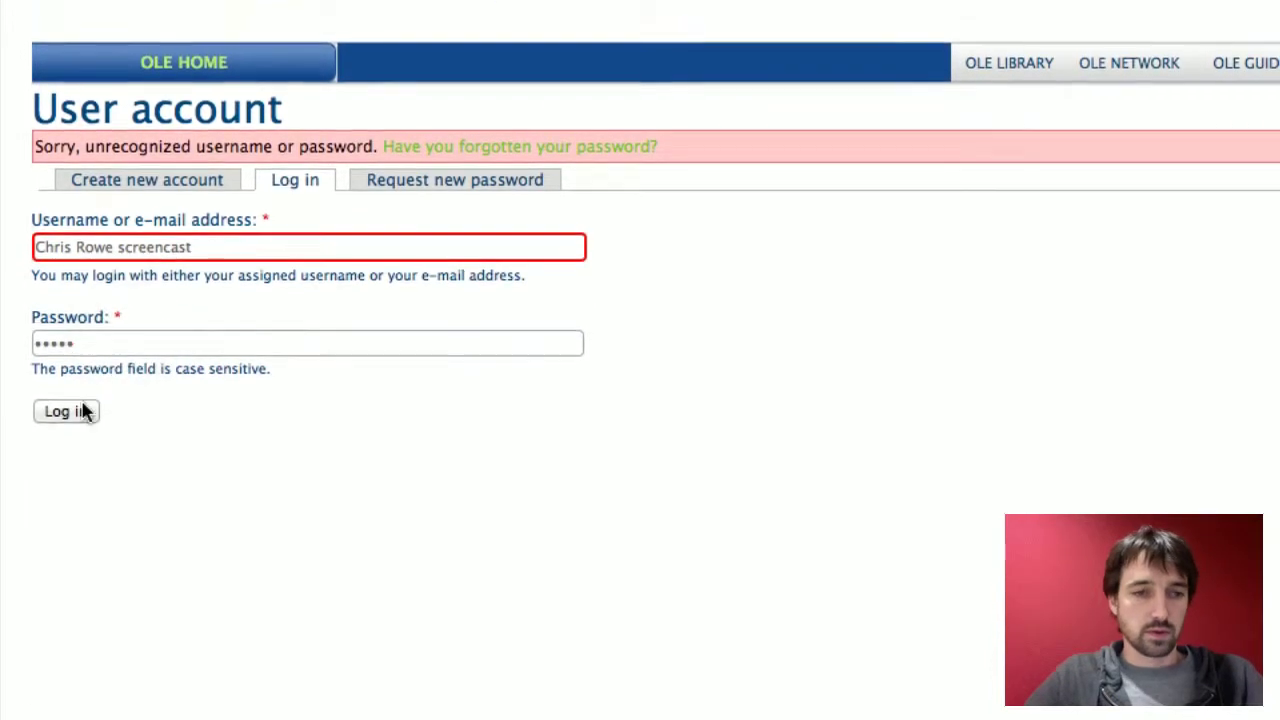
click(79, 432)
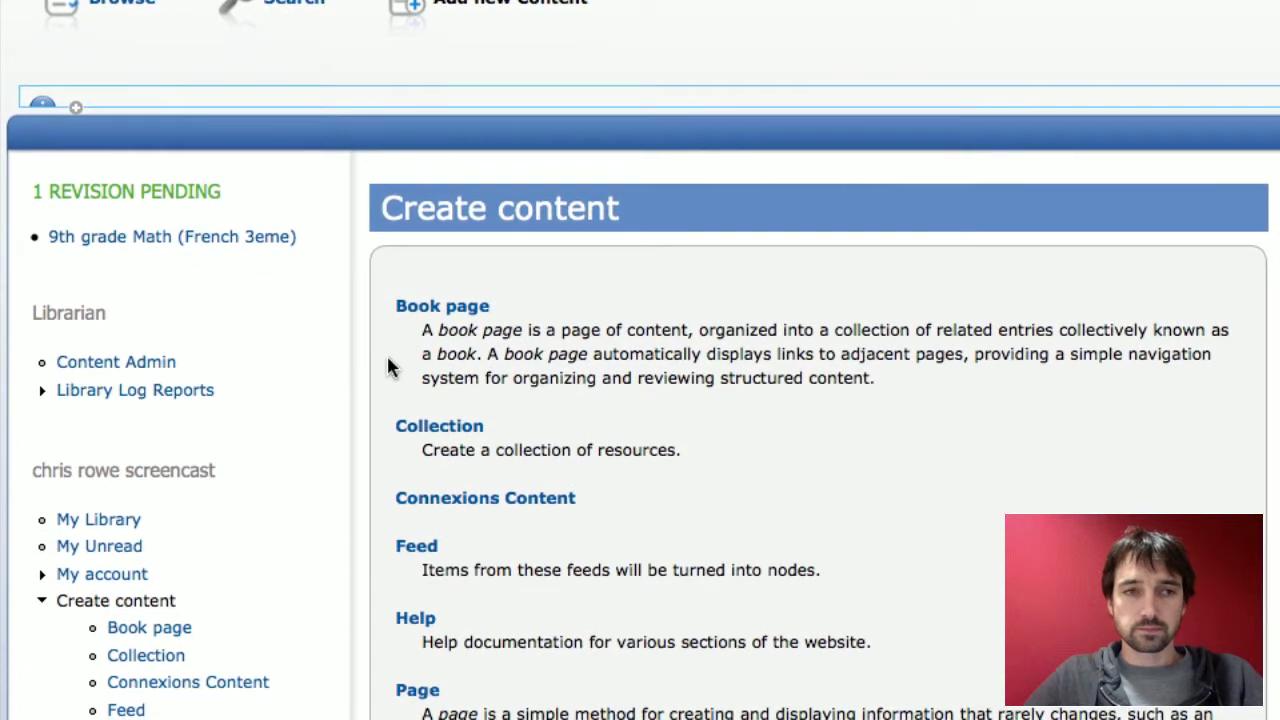
Review the available content types and open the creation form for a new Resource
scroll(390, 368, down, 10)
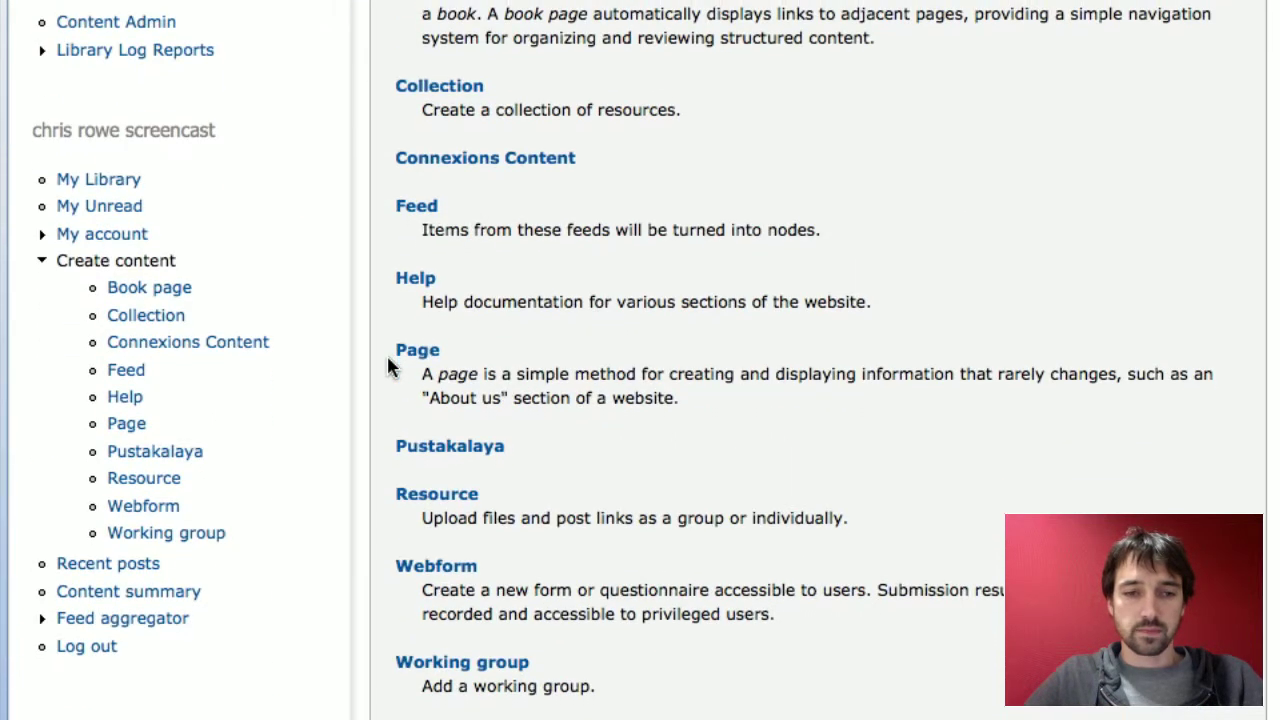
scroll(388, 367, up, 6)
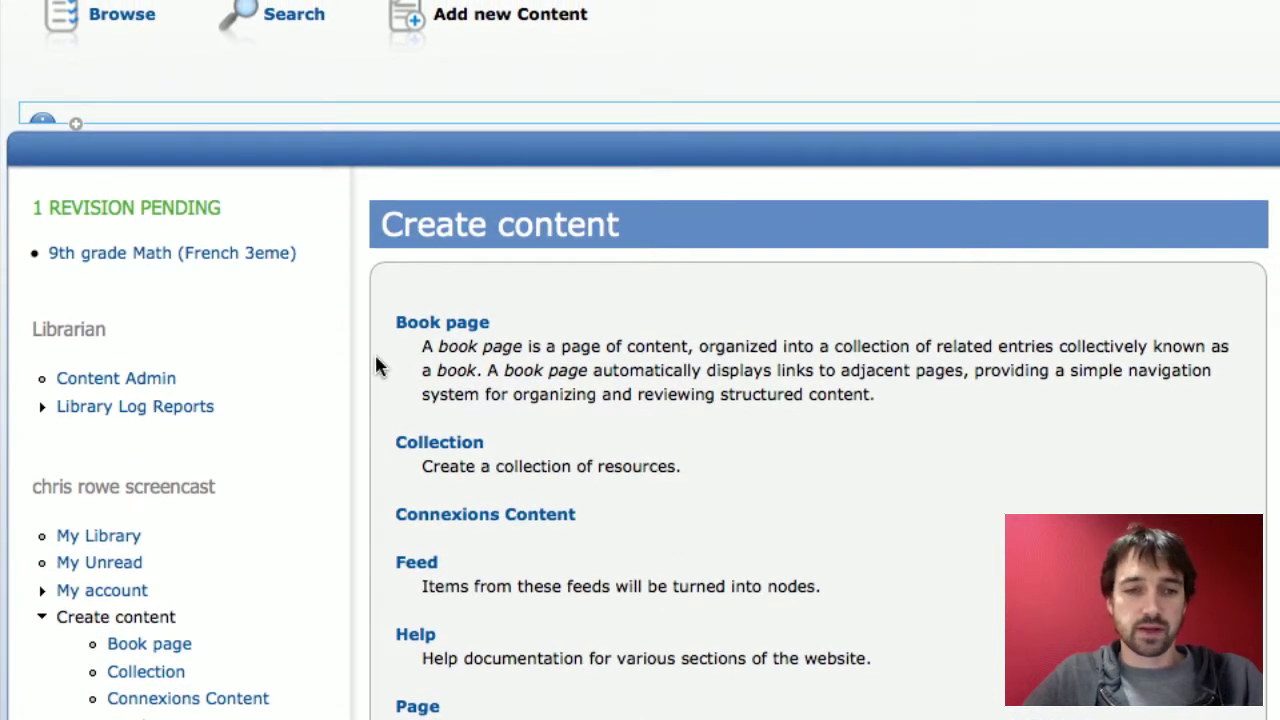
scroll(376, 366, down, 5)
scroll(377, 364, down, 2)
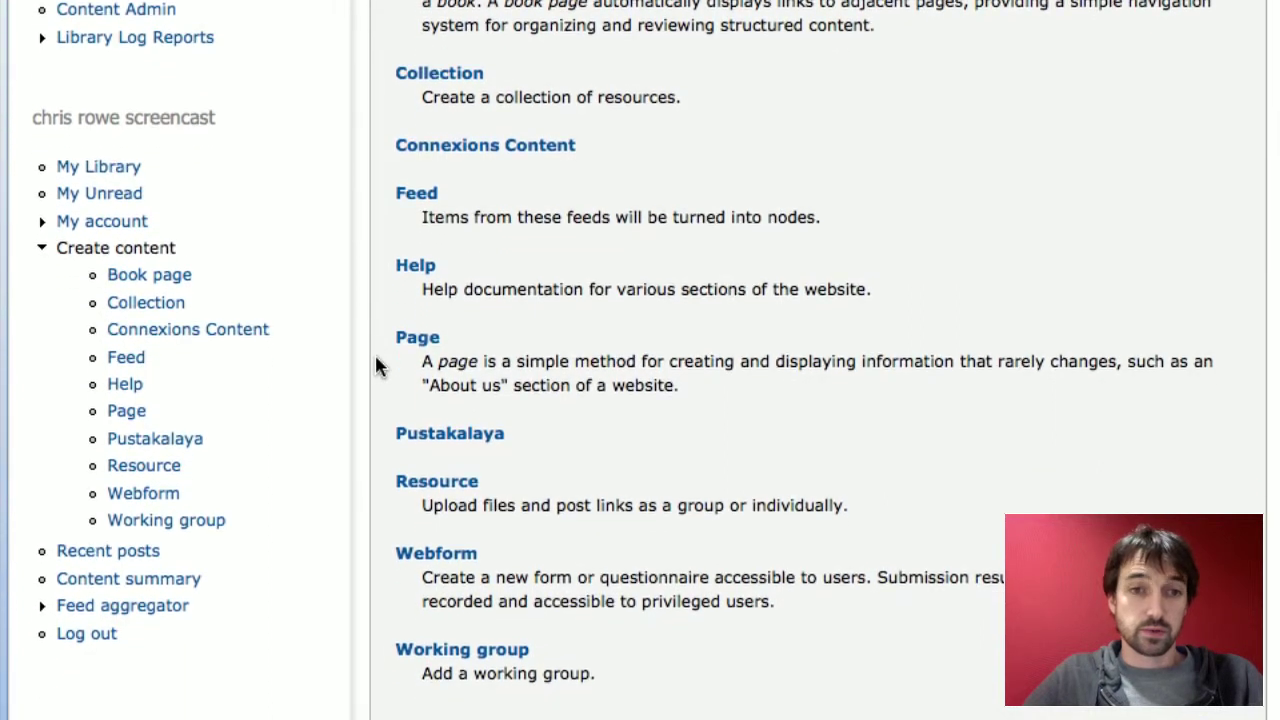
scroll(376, 360, up, 5)
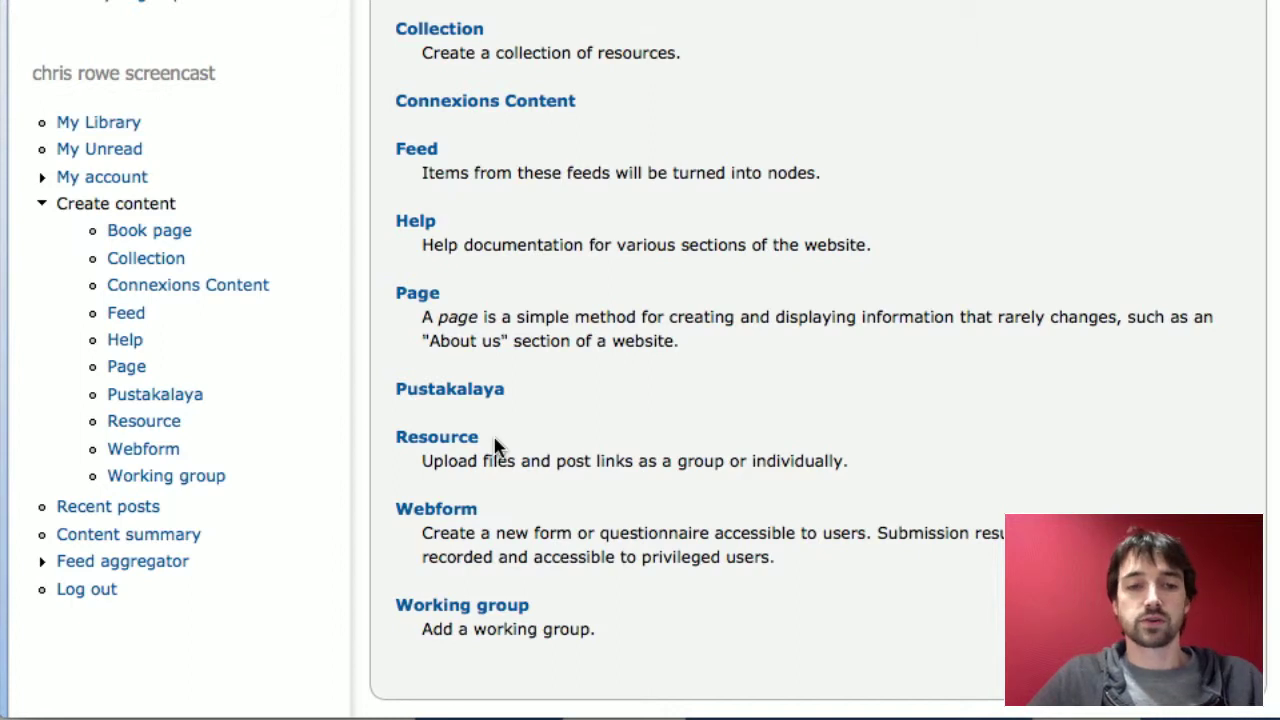
click(450, 440)
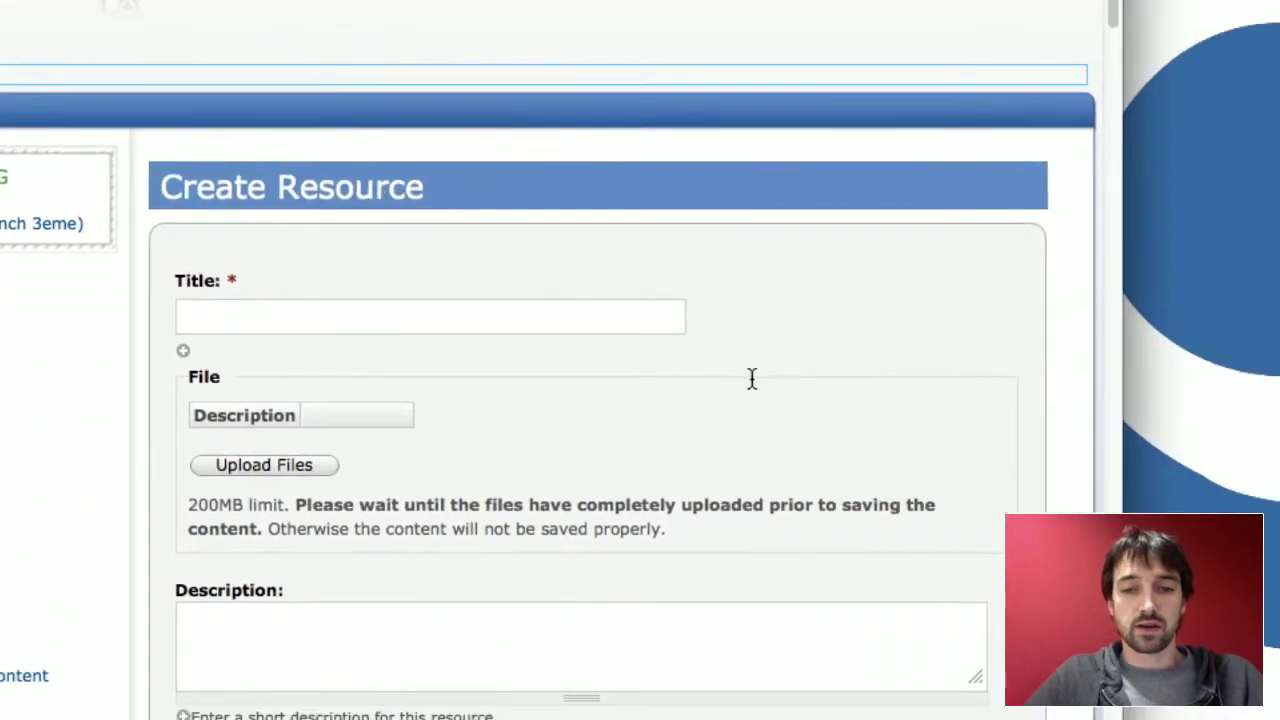
Look over the resource form and upload the video file ISUHD.mov from All My Files
scroll(657, 371, down, 5)
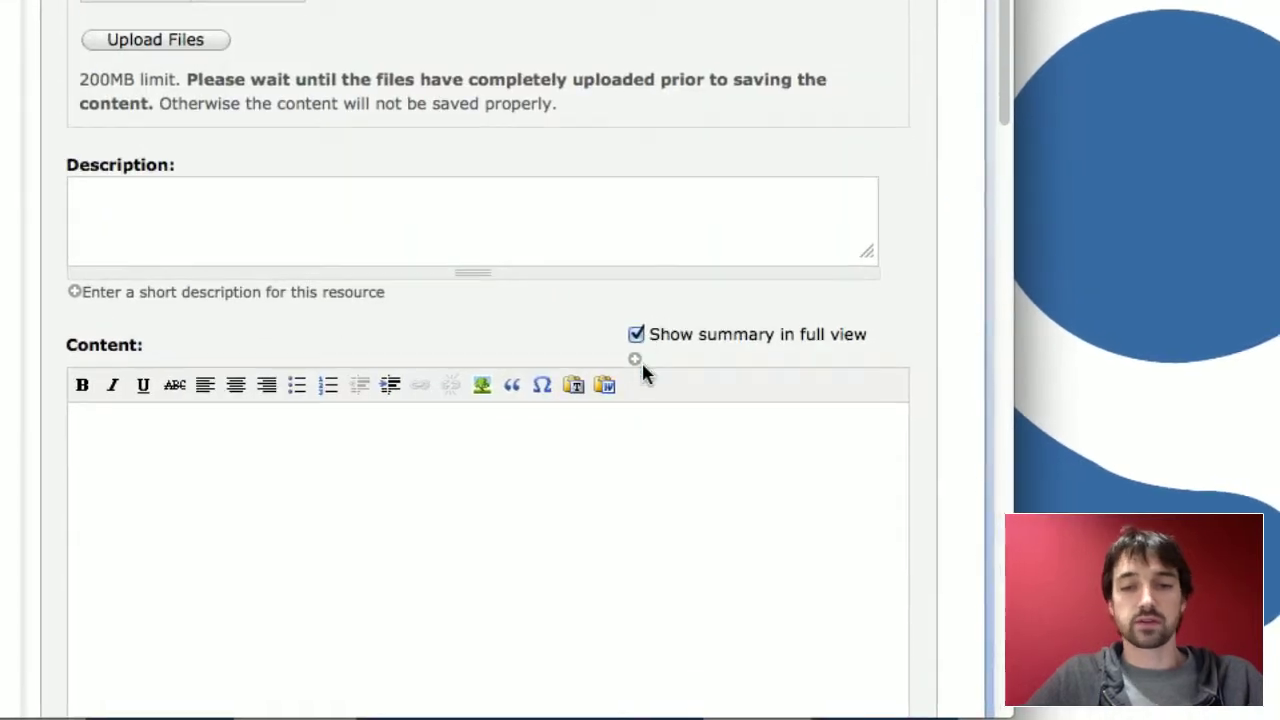
scroll(642, 368, down, 3)
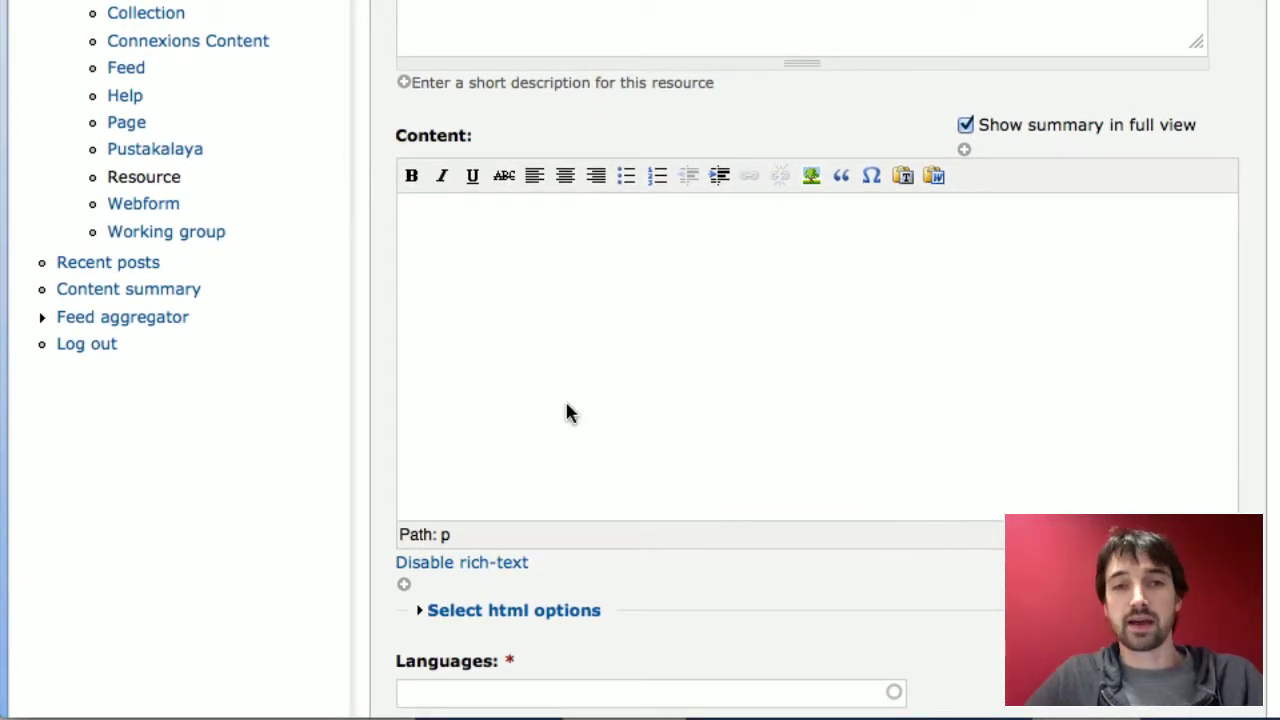
click(558, 307)
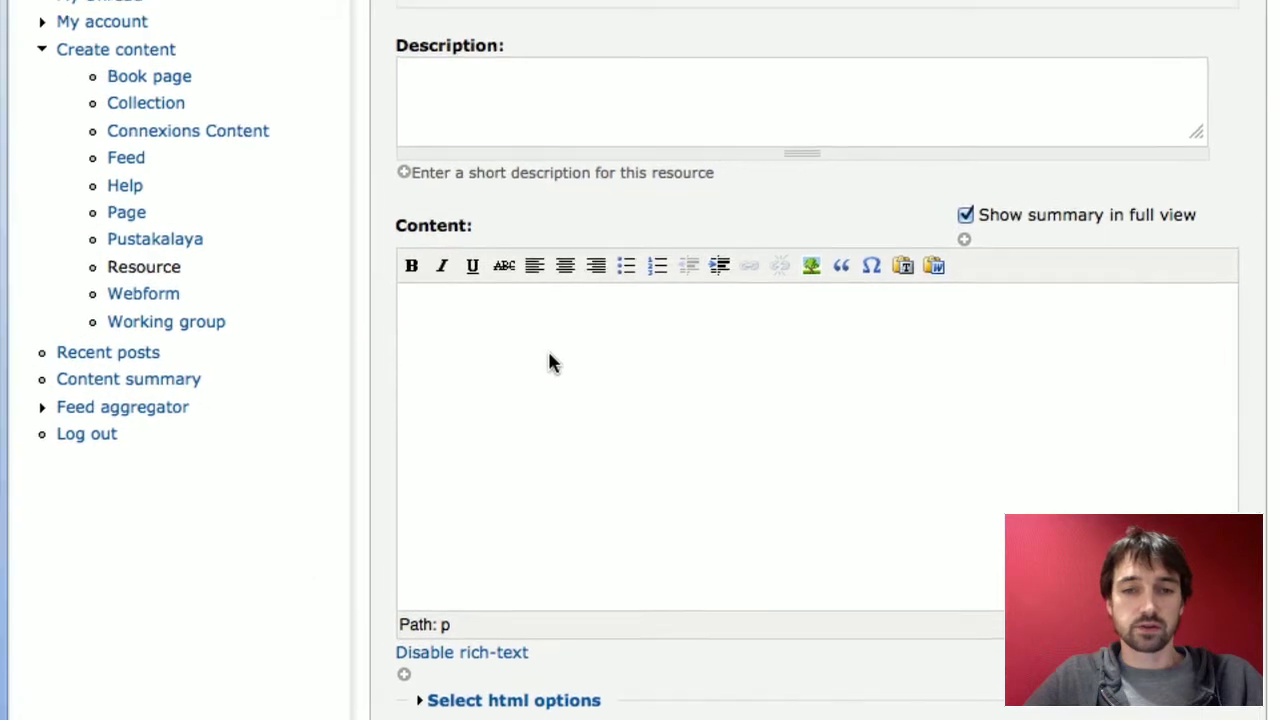
scroll(549, 362, up, 5)
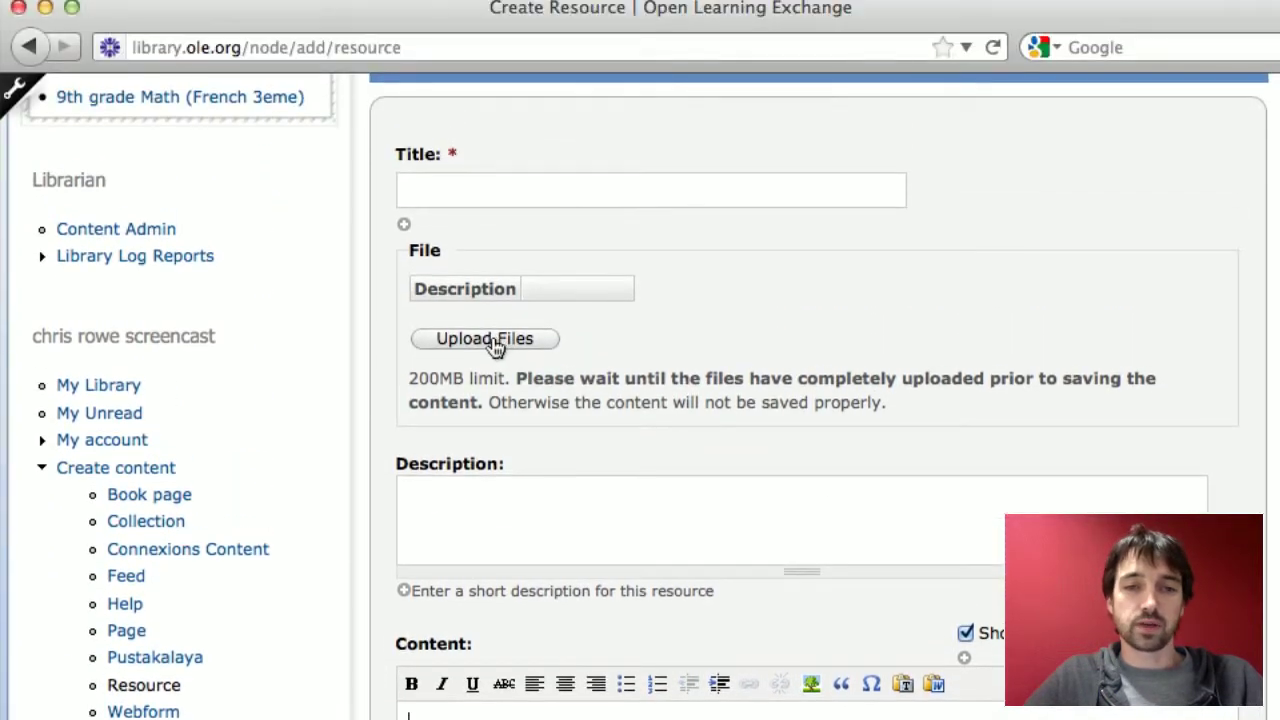
click(495, 130)
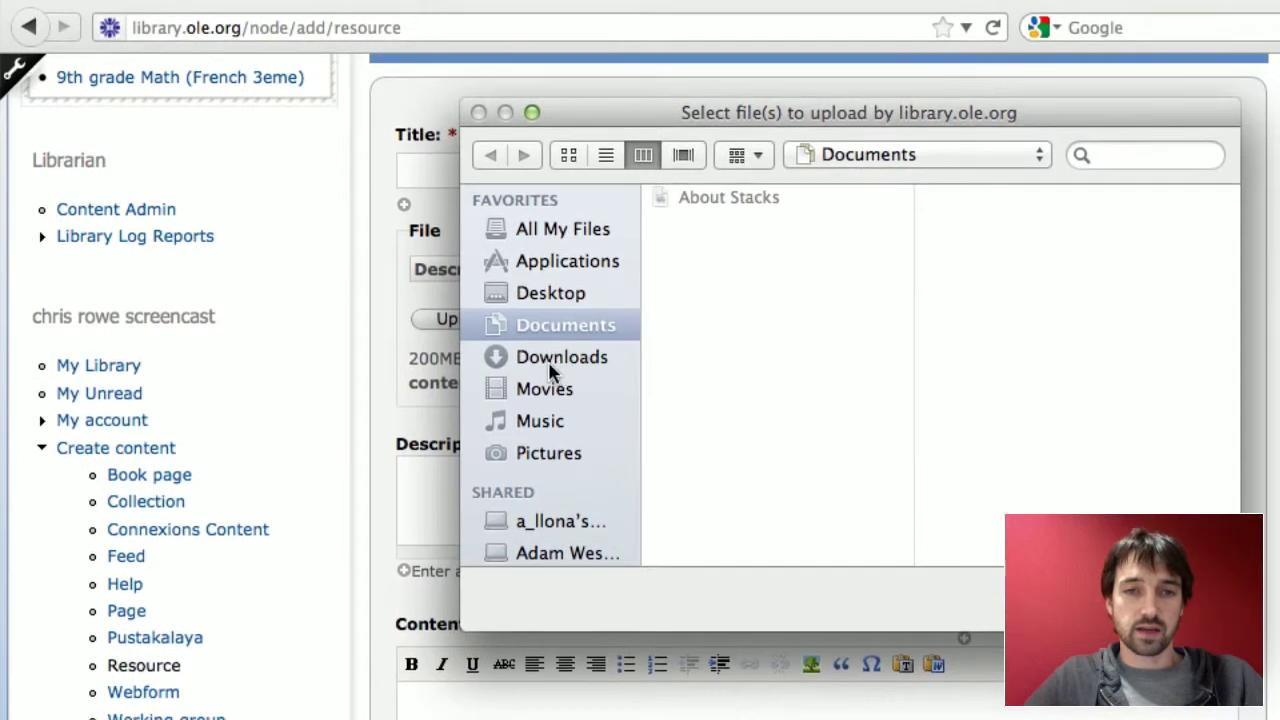
click(543, 358)
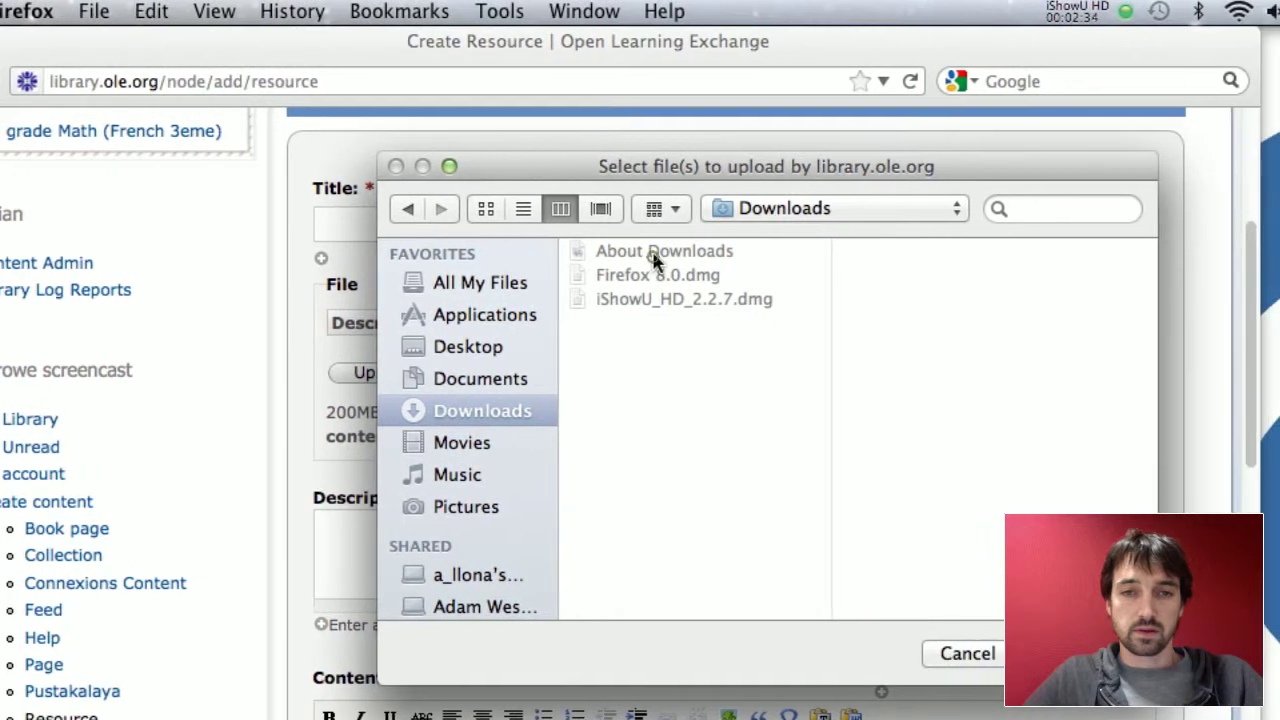
click(736, 207)
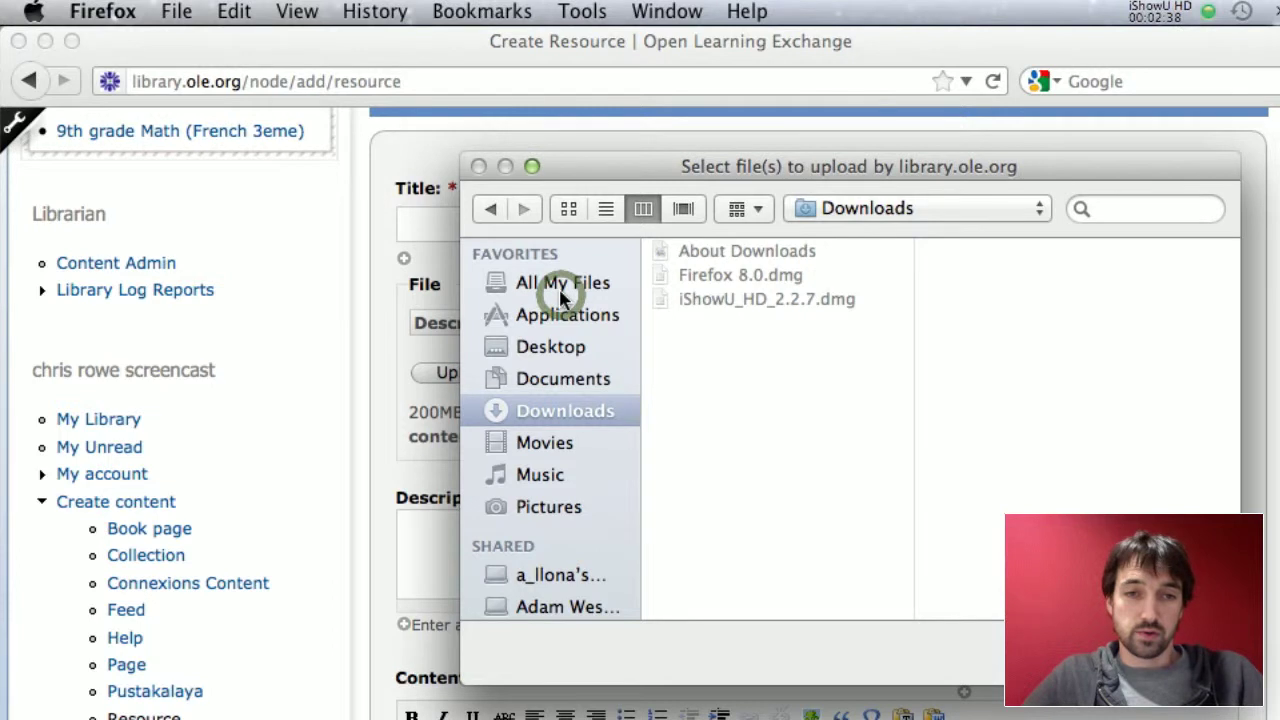
click(561, 290)
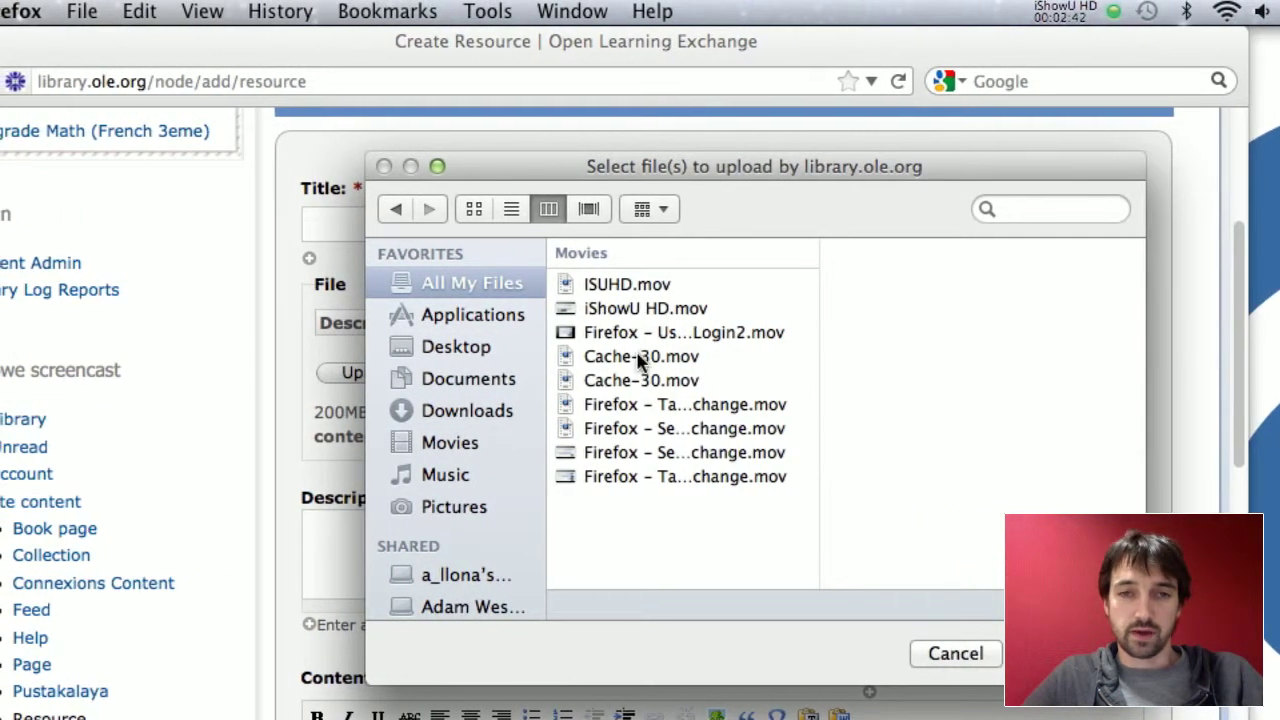
click(631, 285)
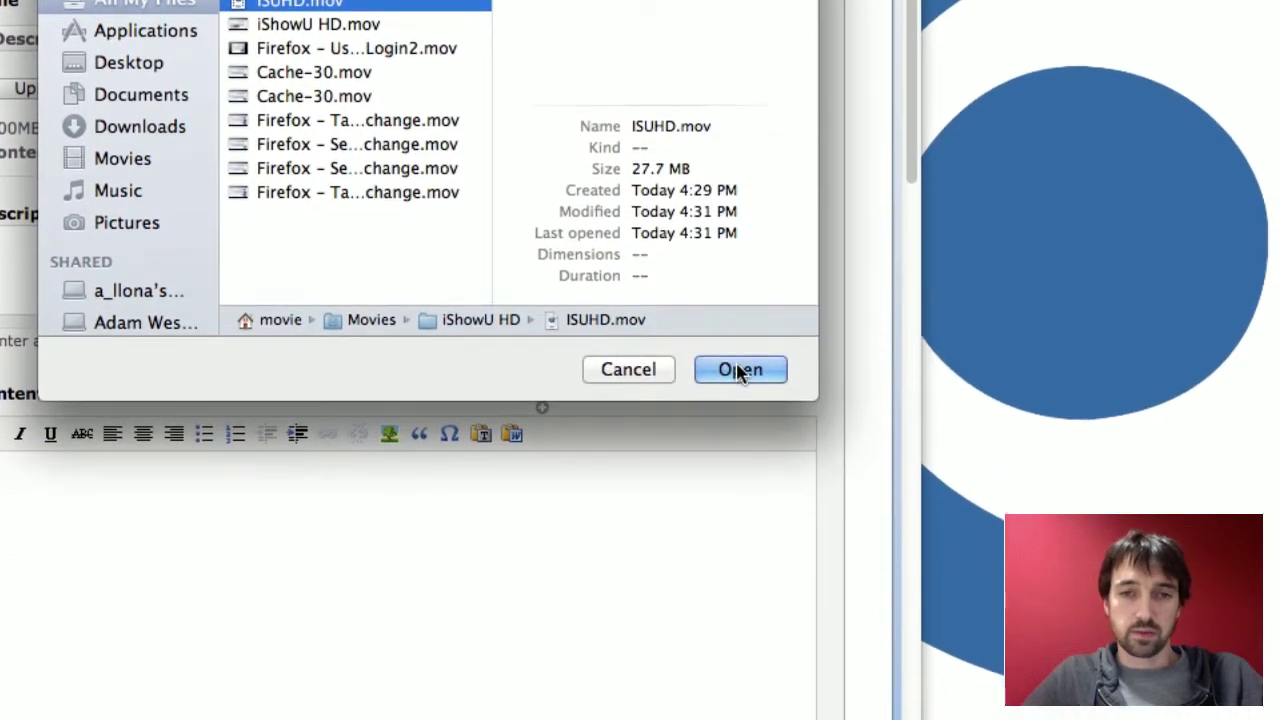
click(740, 366)
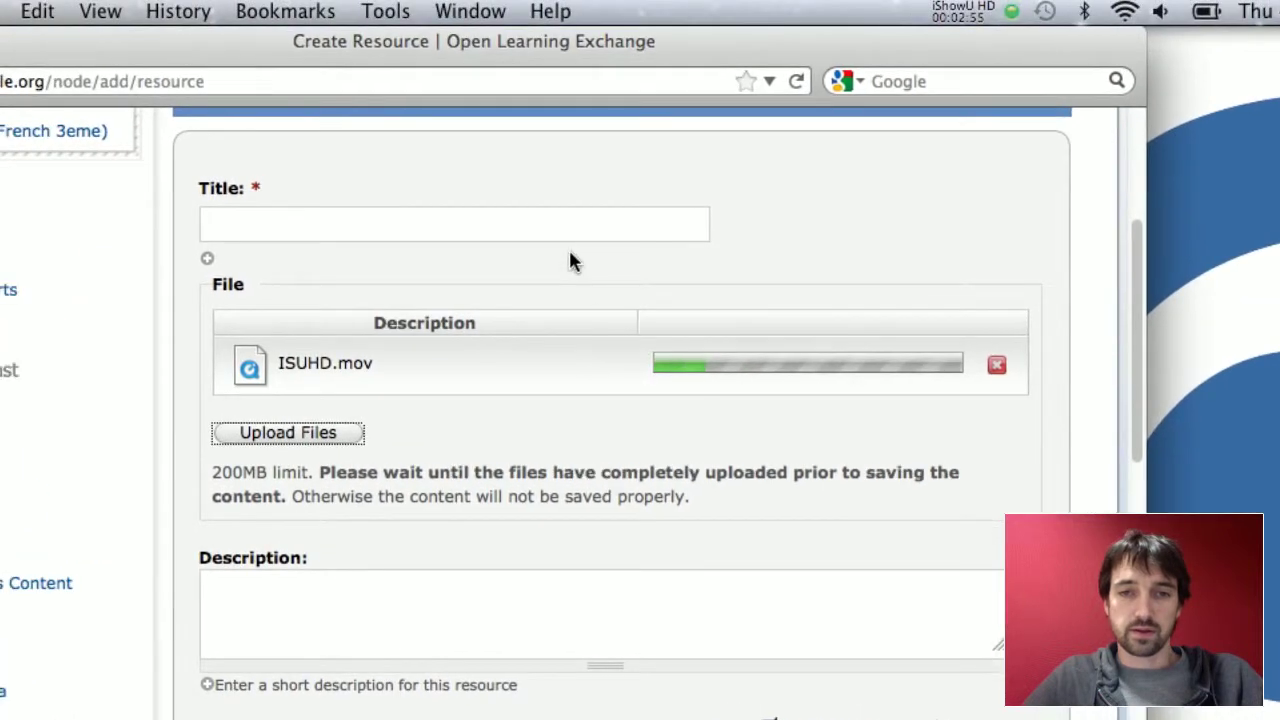
Title the resource "Test Video" and place the cursor in its Description field
click(551, 226)
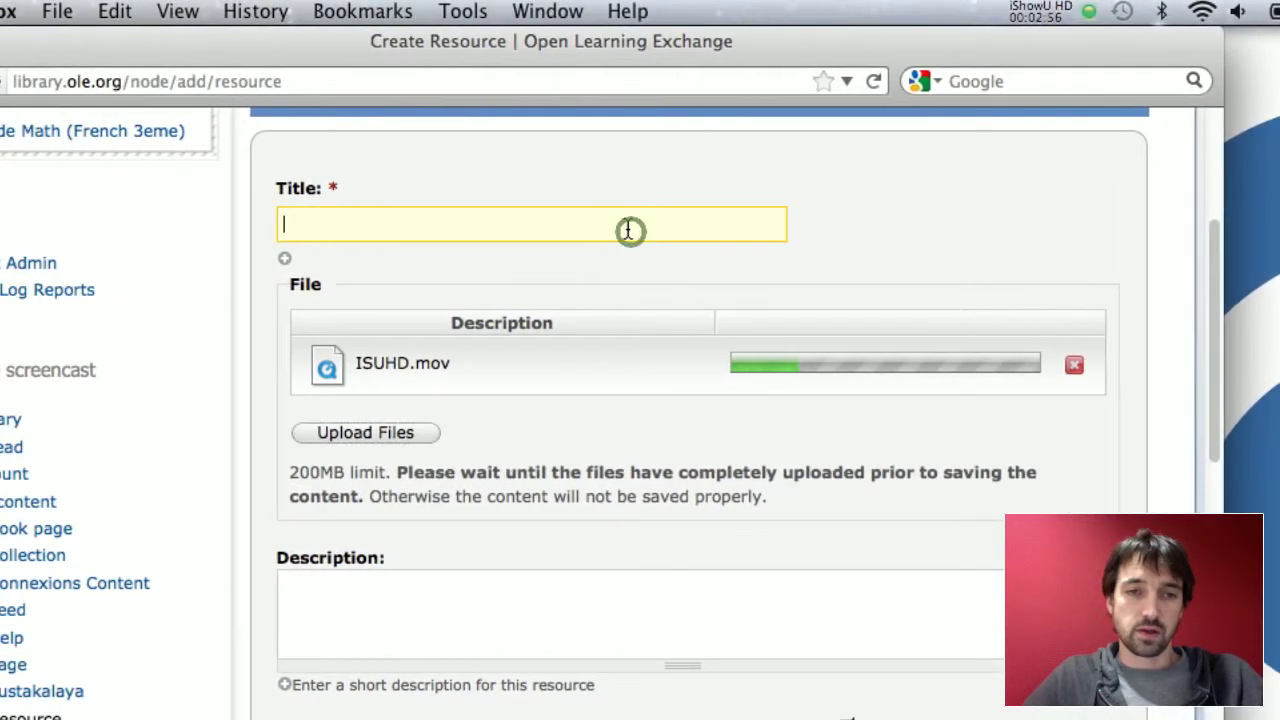
text(Te)
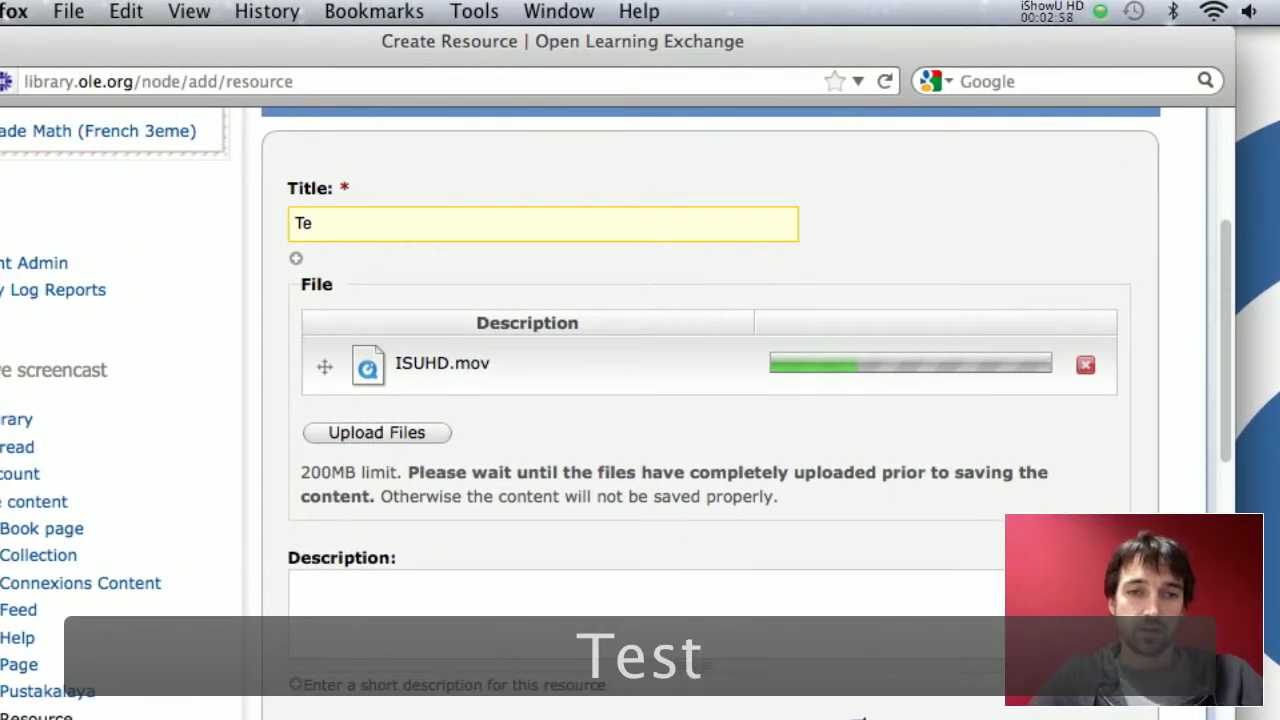
text(st Video)
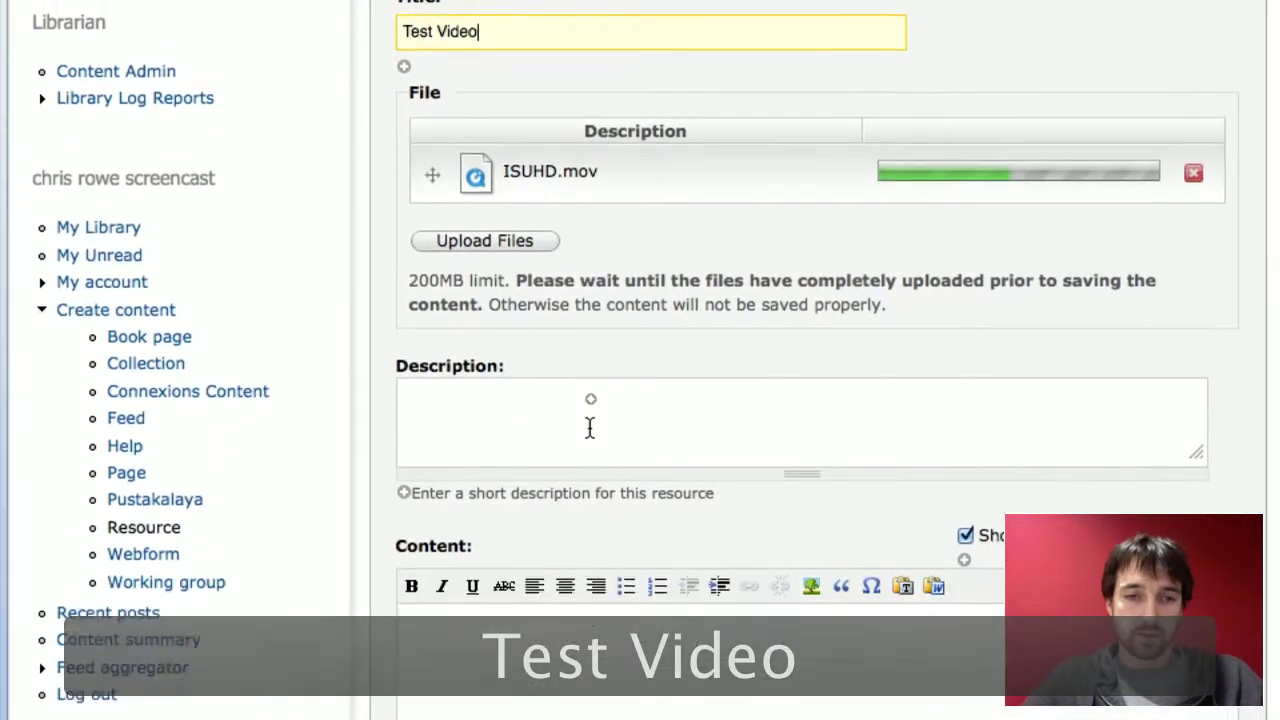
click(482, 613)
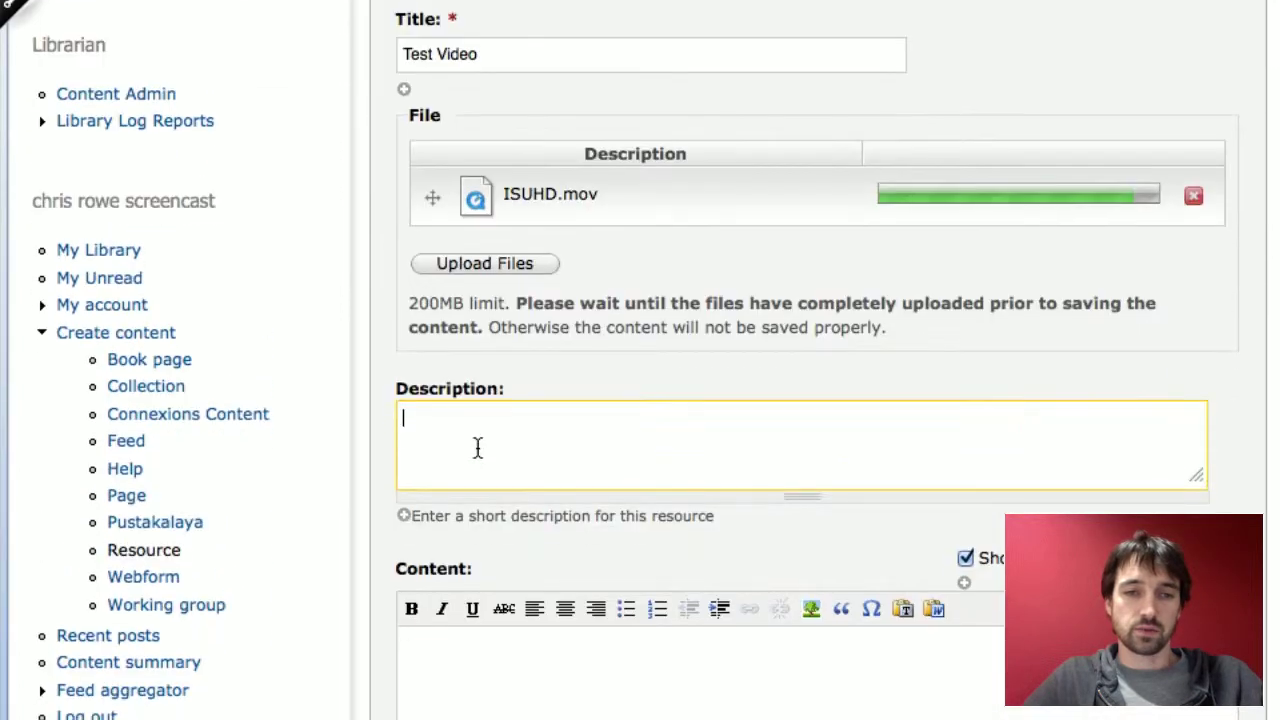
click(477, 447)
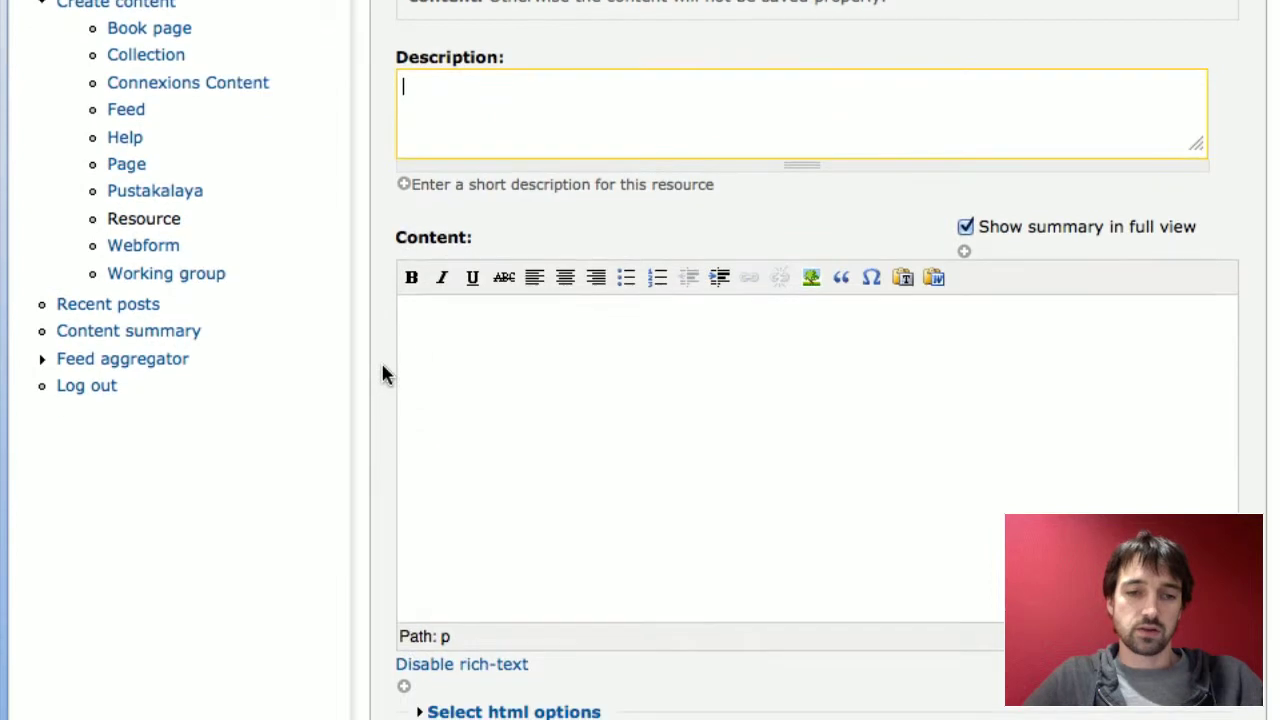
Set the resource's language to English and its jurisdiction to Other
scroll(381, 374, down, 10)
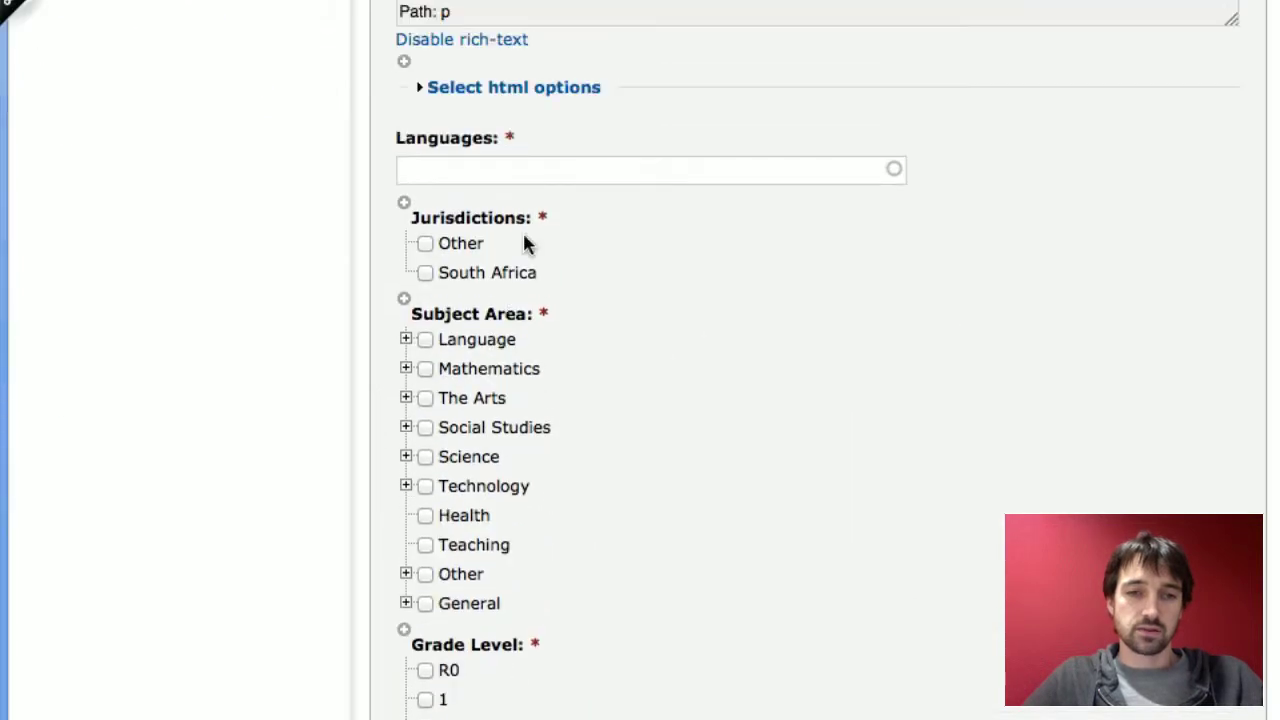
text(Lang)
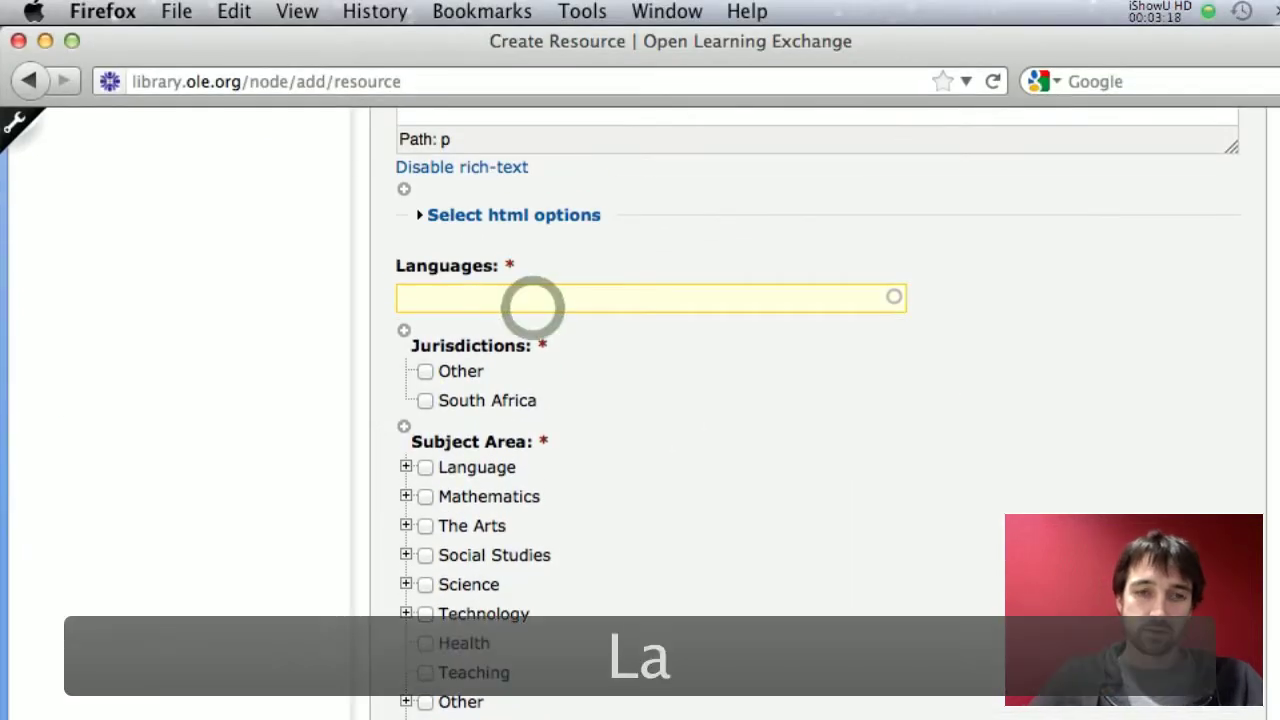
key(BackSpace)
key(BackSpace)
key(BackSpace)
key(BackSpace)
text(E)
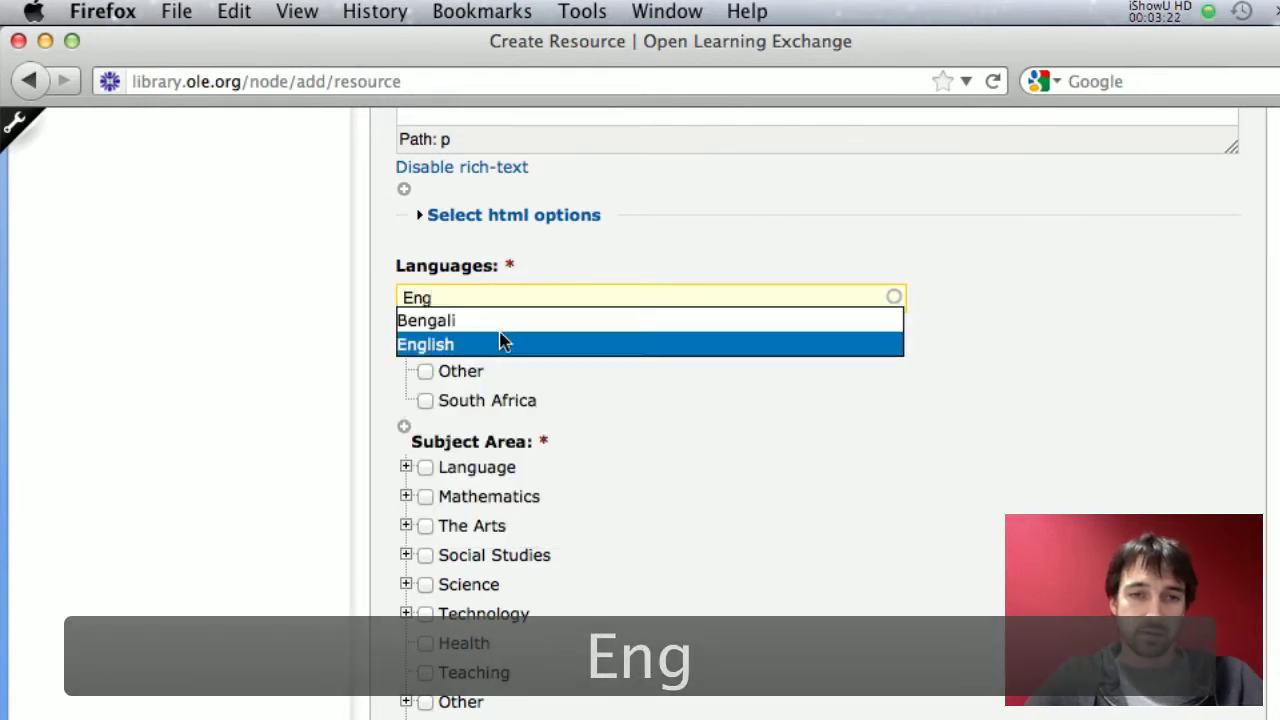
text(ng)
click(495, 343)
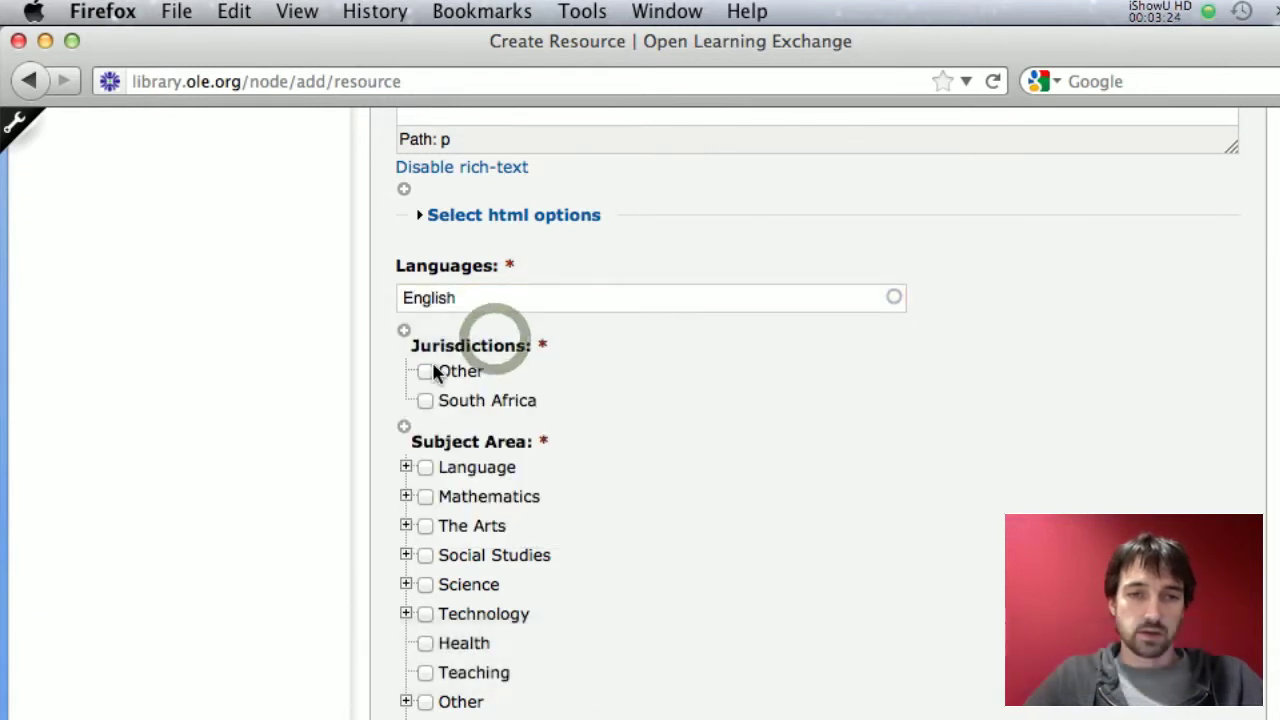
click(425, 369)
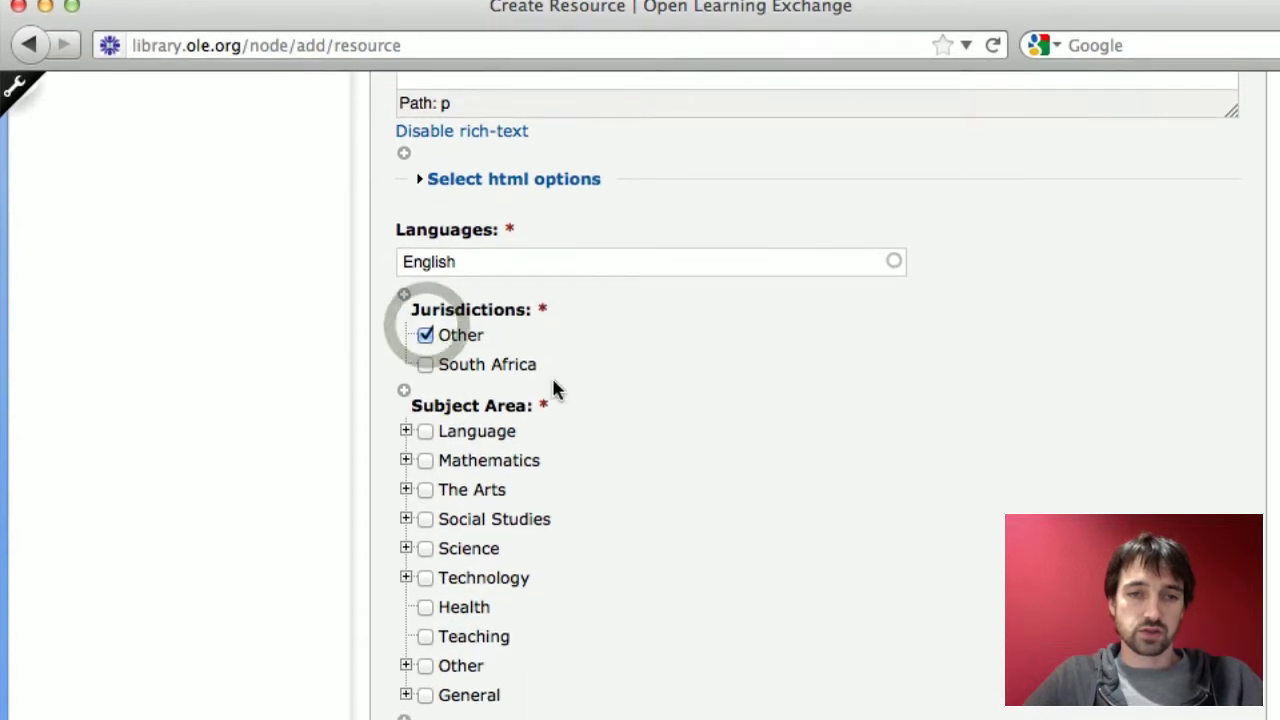
Set the resource's subject area to Other and its grade level to 12
scroll(584, 366, down, 3)
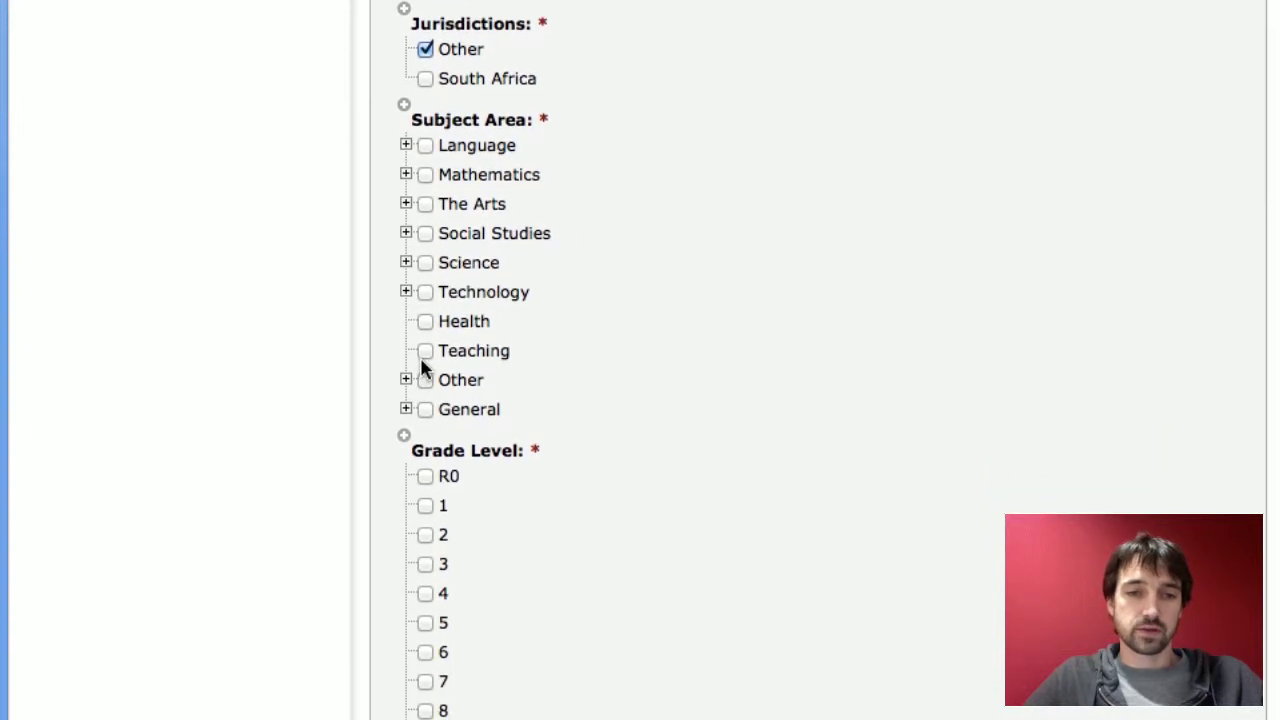
click(425, 391)
scroll(362, 418, down, 4)
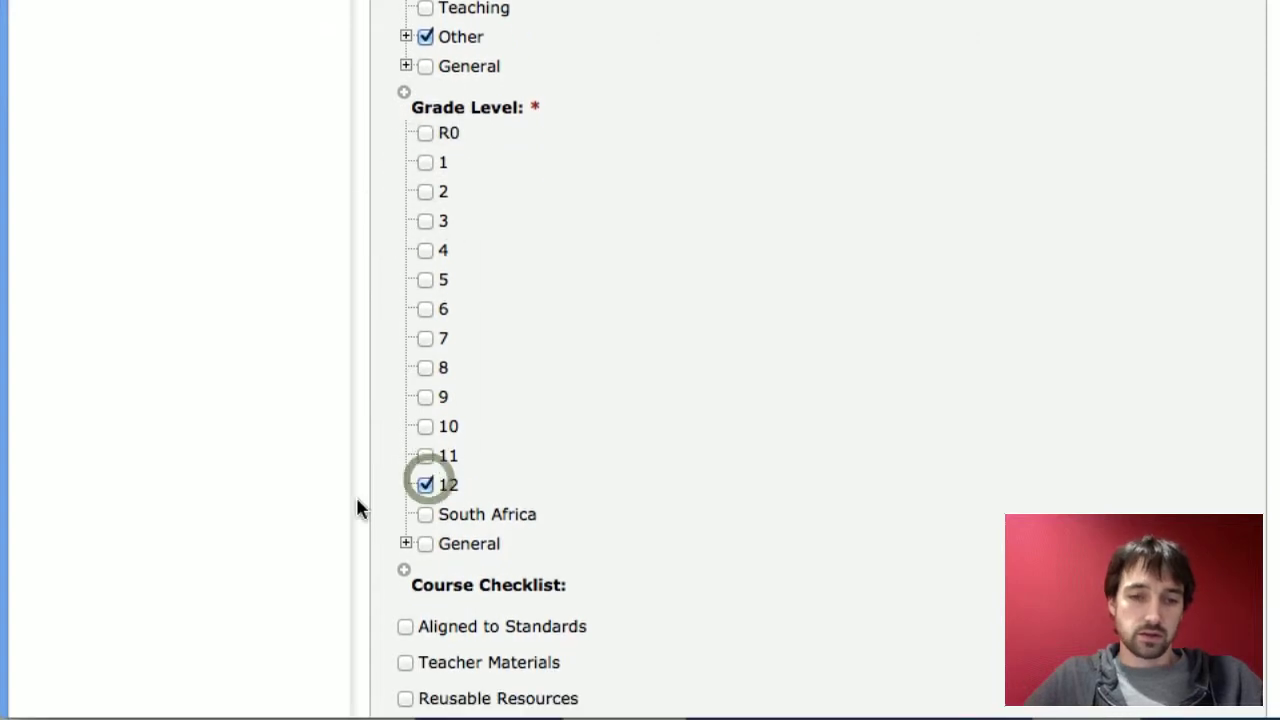
Look over the grade levels, Course Checklist, Language and Keywords fields and the additional settings sections of the resource form
scroll(357, 508, down, 5)
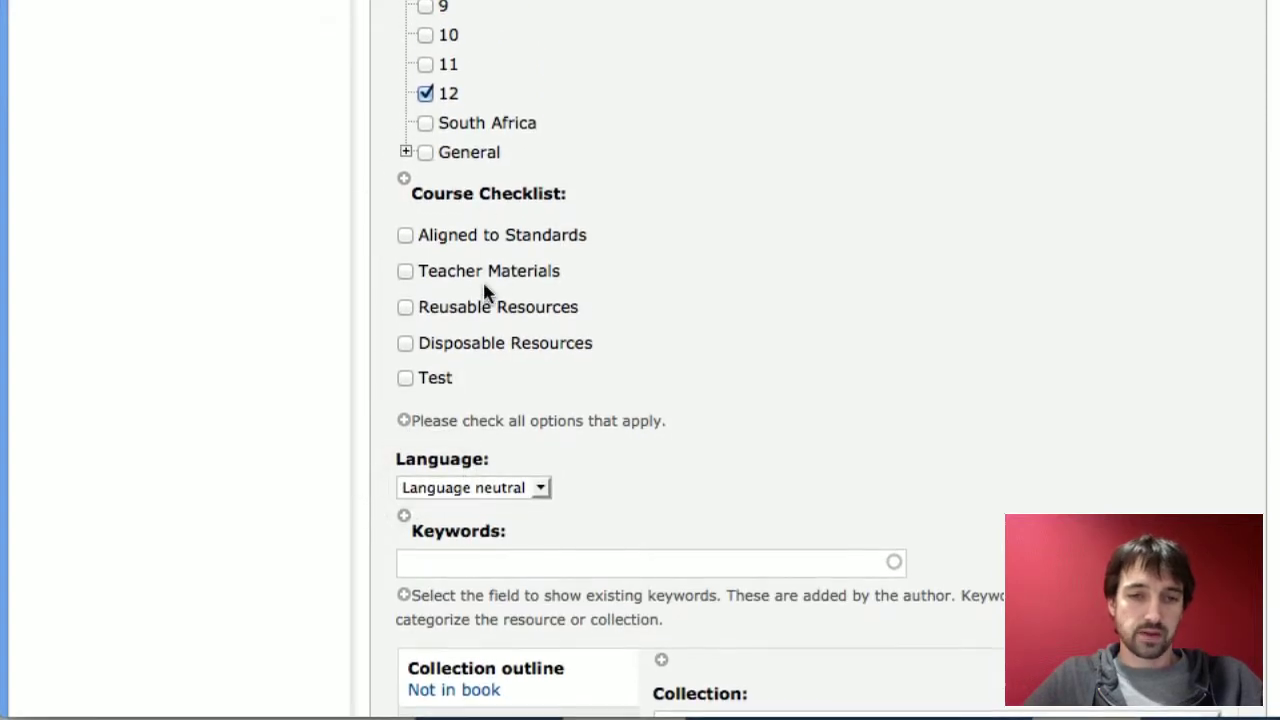
scroll(436, 320, up, 1)
scroll(490, 320, up, 3)
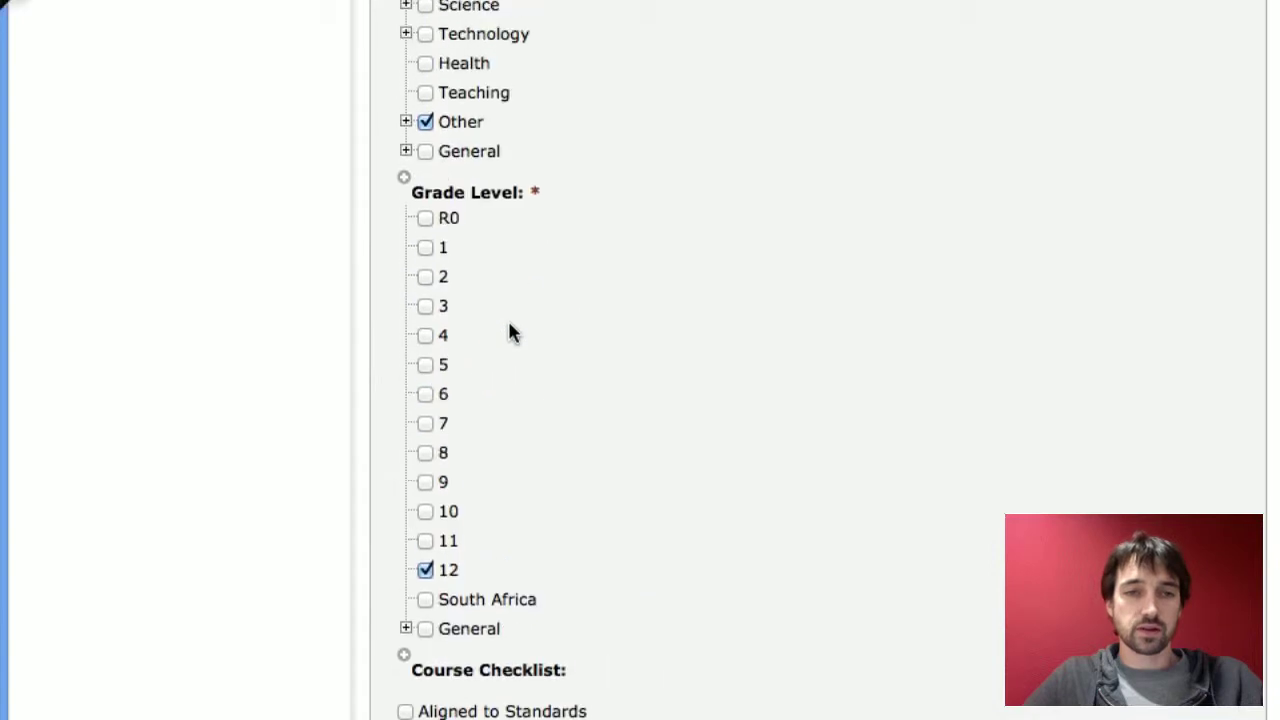
scroll(613, 425, down, 5)
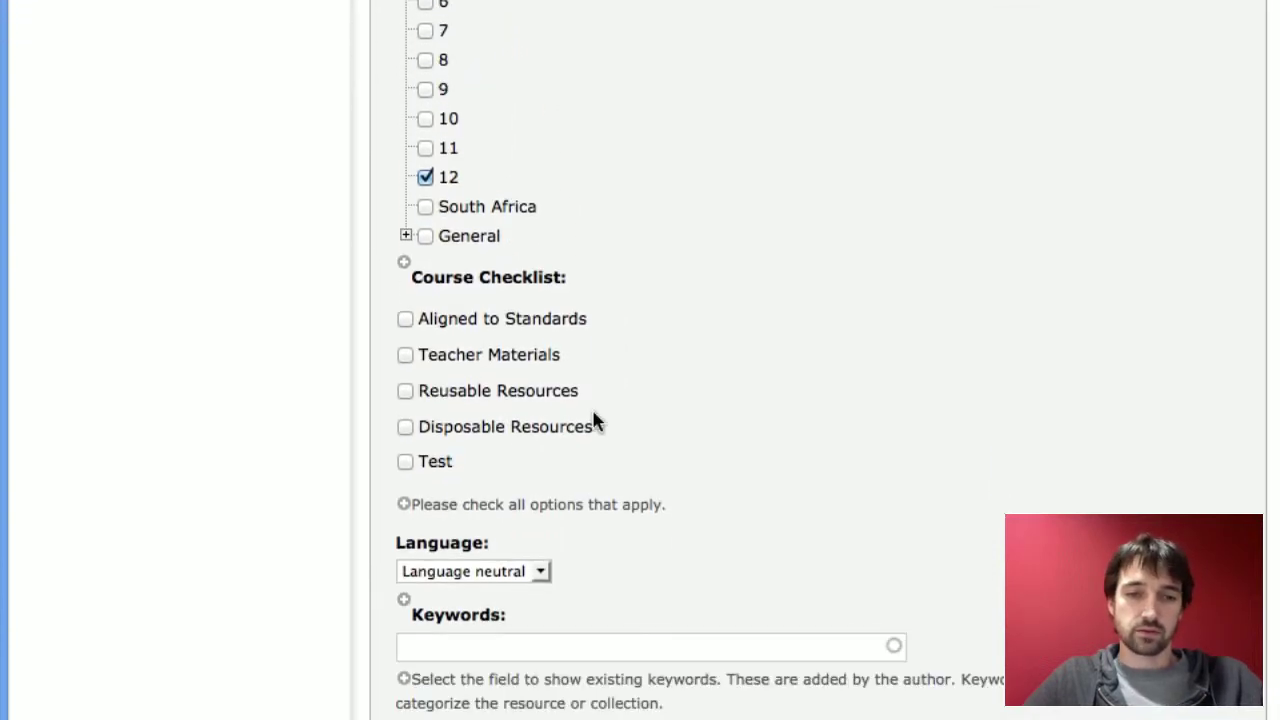
scroll(533, 395, down, 2)
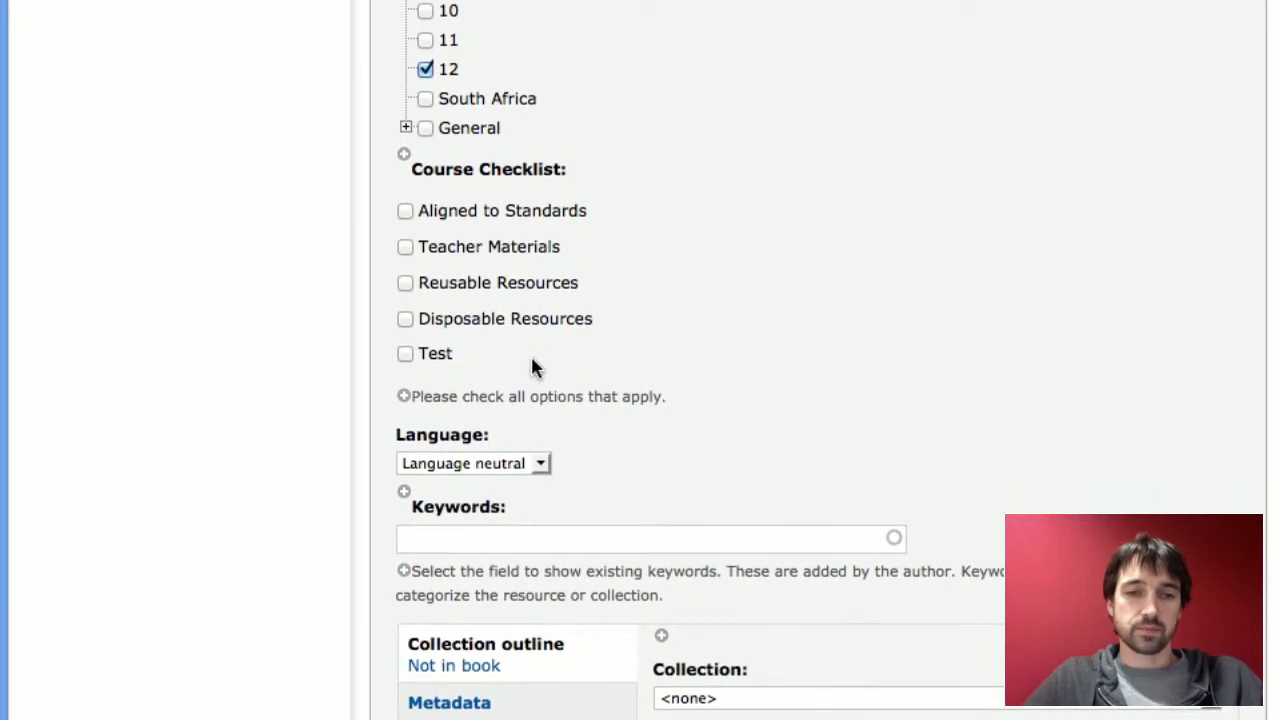
scroll(531, 367, down, 3)
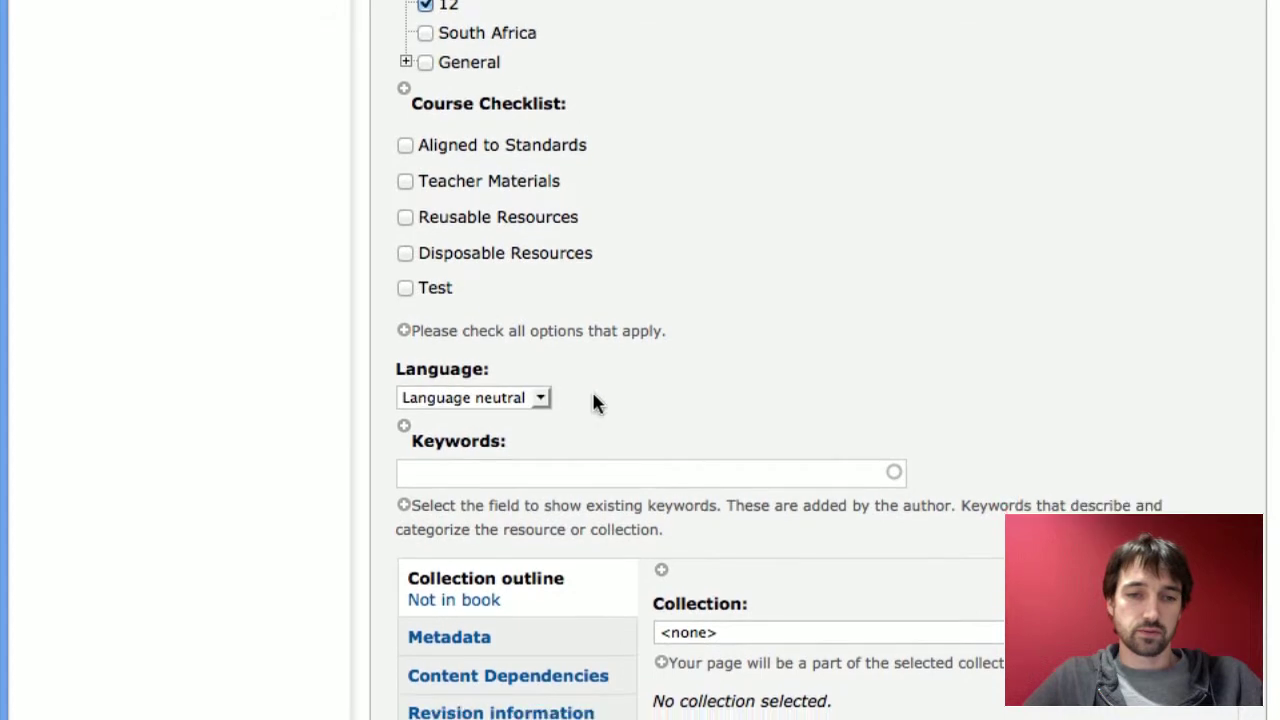
scroll(607, 368, down, 4)
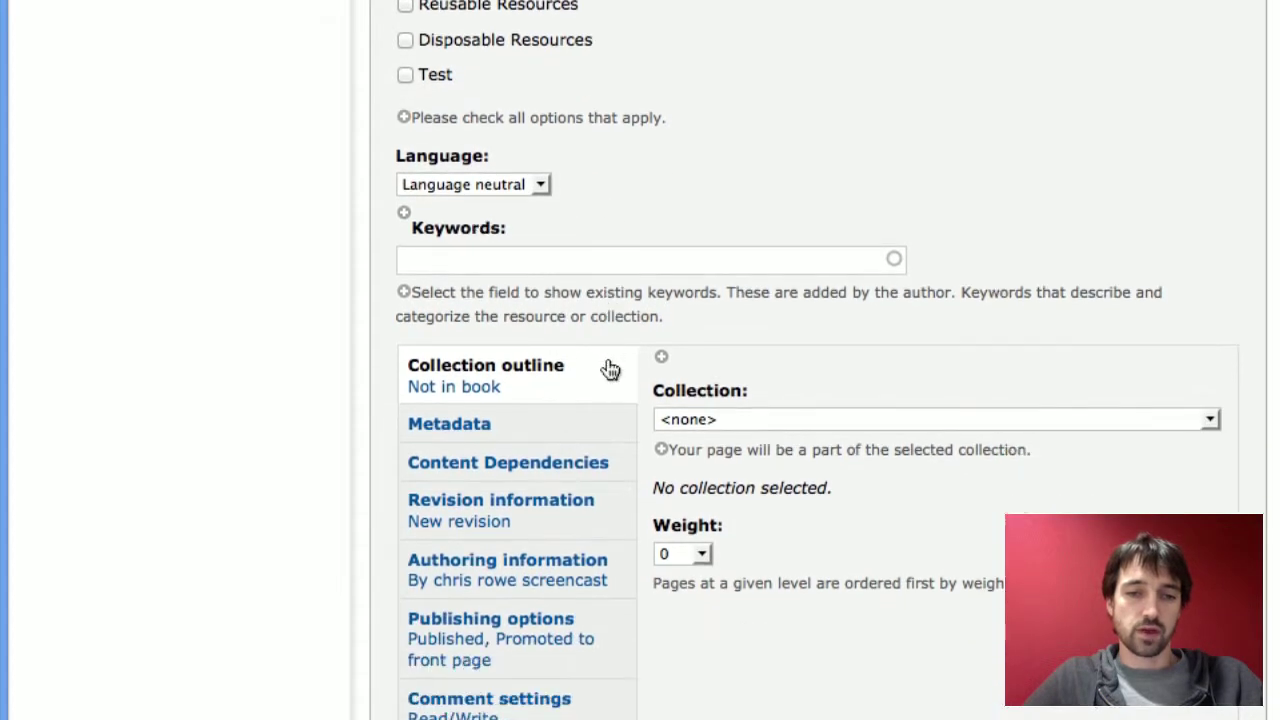
scroll(608, 367, down, 2)
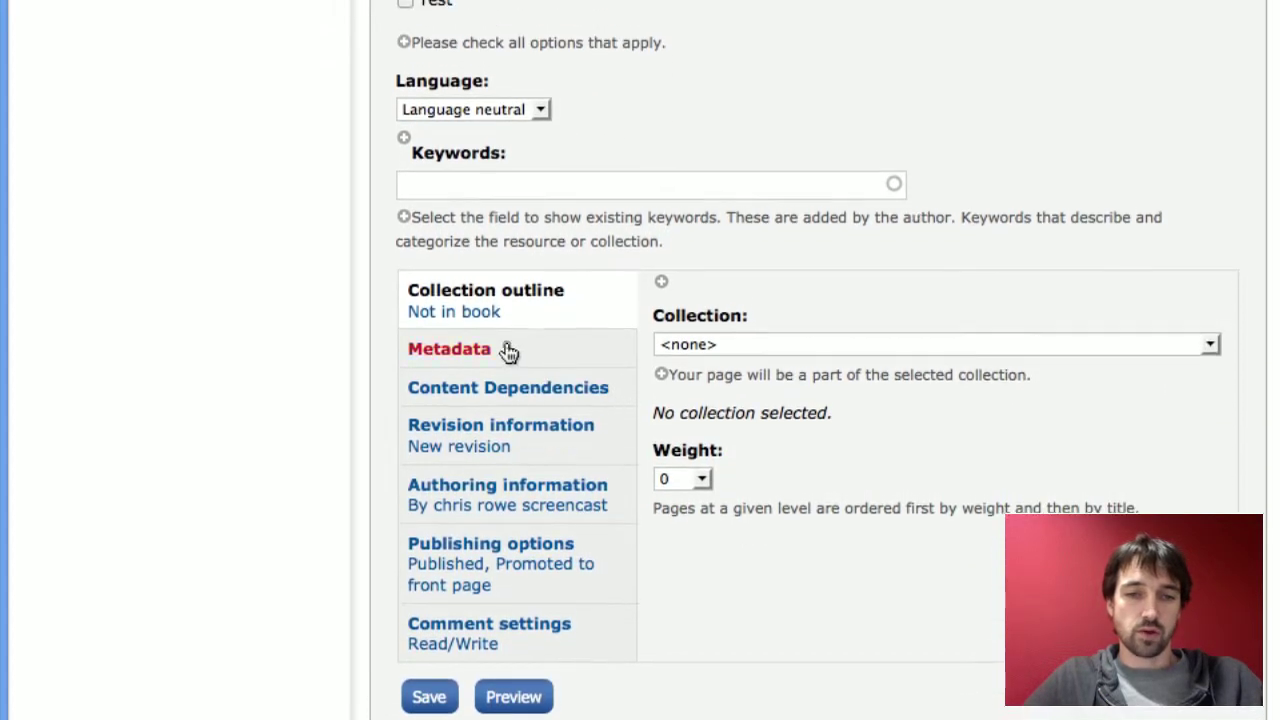
Show the resource's Metadata settings and enter the creator's full name in the first Creator field
click(508, 361)
scroll(340, 370, down, 3)
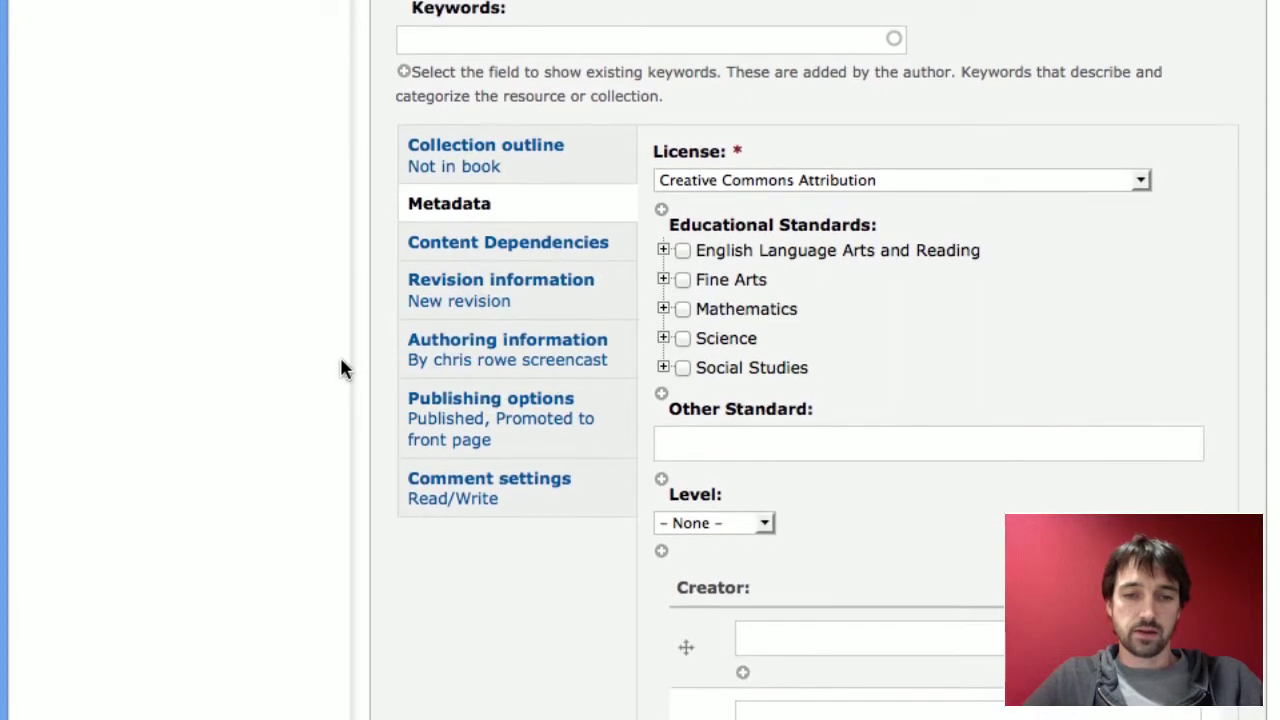
scroll(340, 372, down, 4)
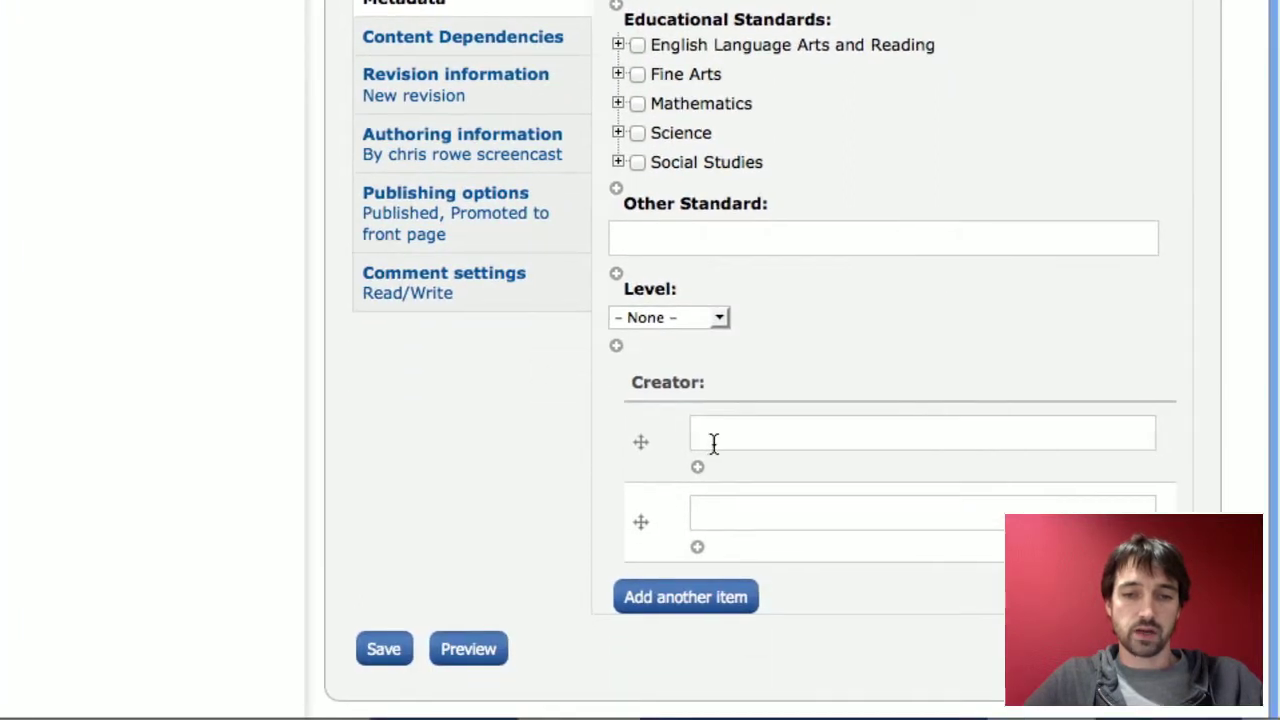
click(756, 447)
text(CHri)
text(hris Rowe)
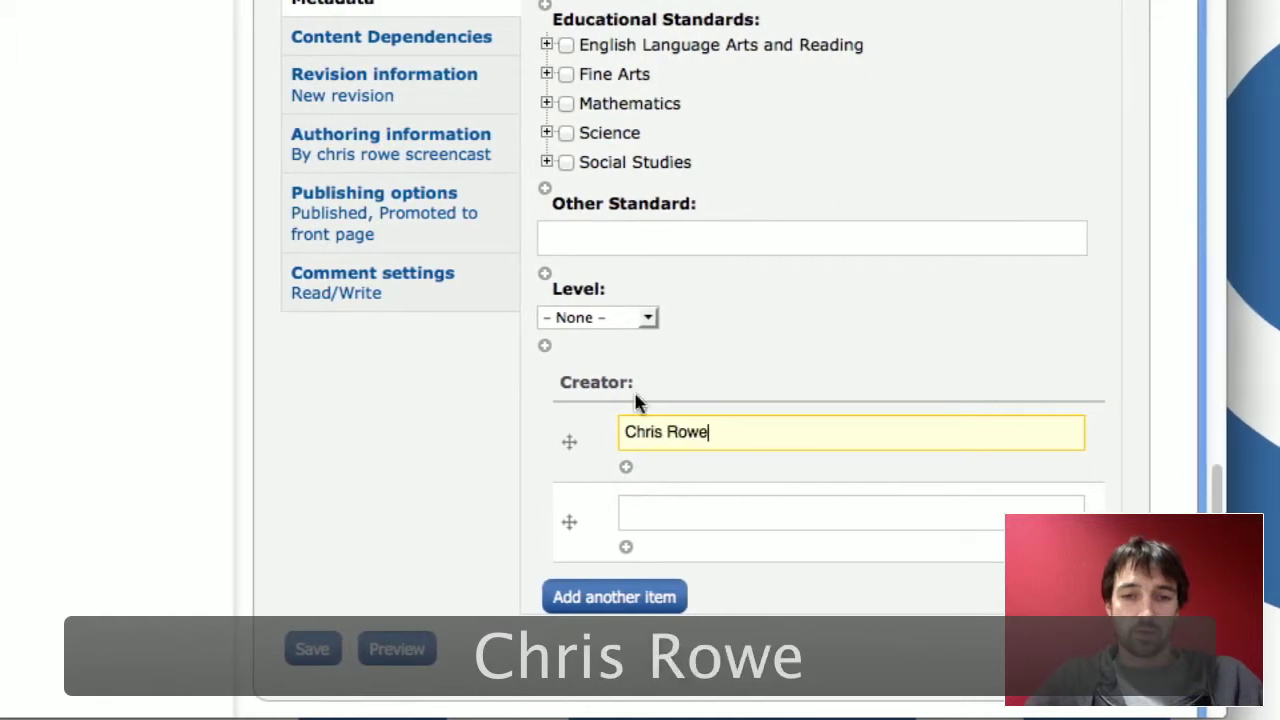
Check the Level options while keeping None, and set the resource's license to Other
click(641, 322)
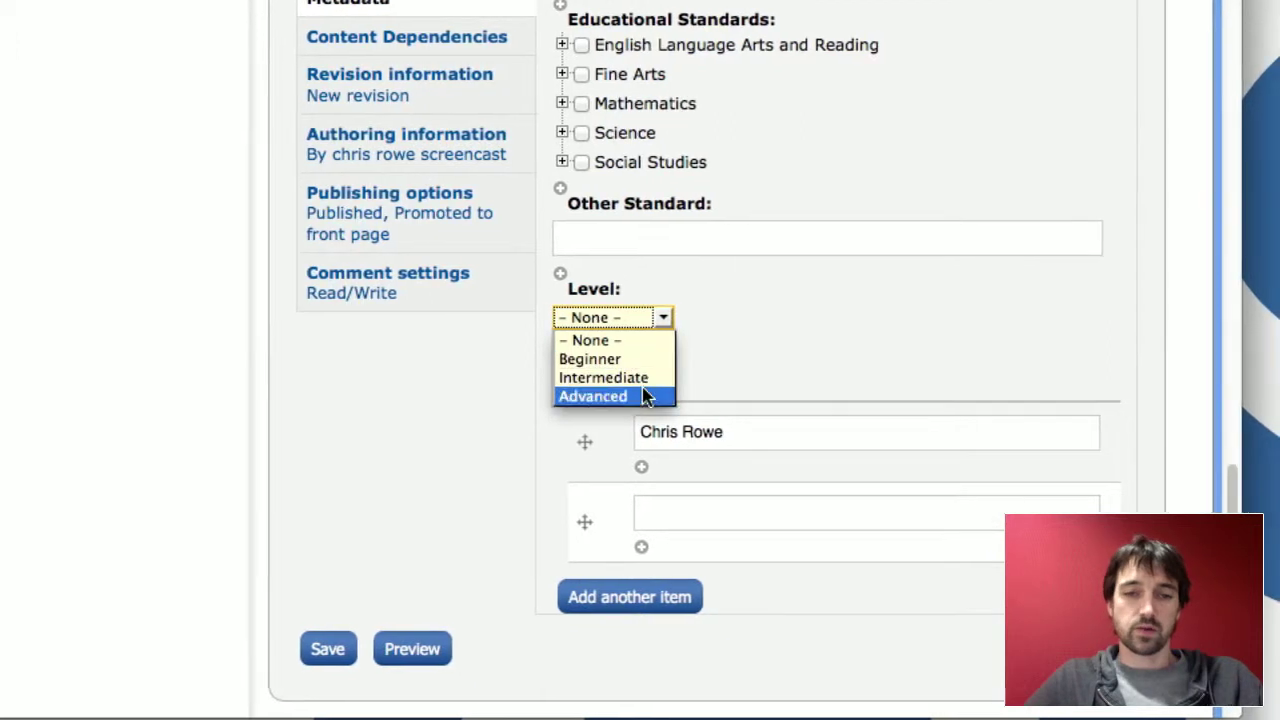
click(736, 352)
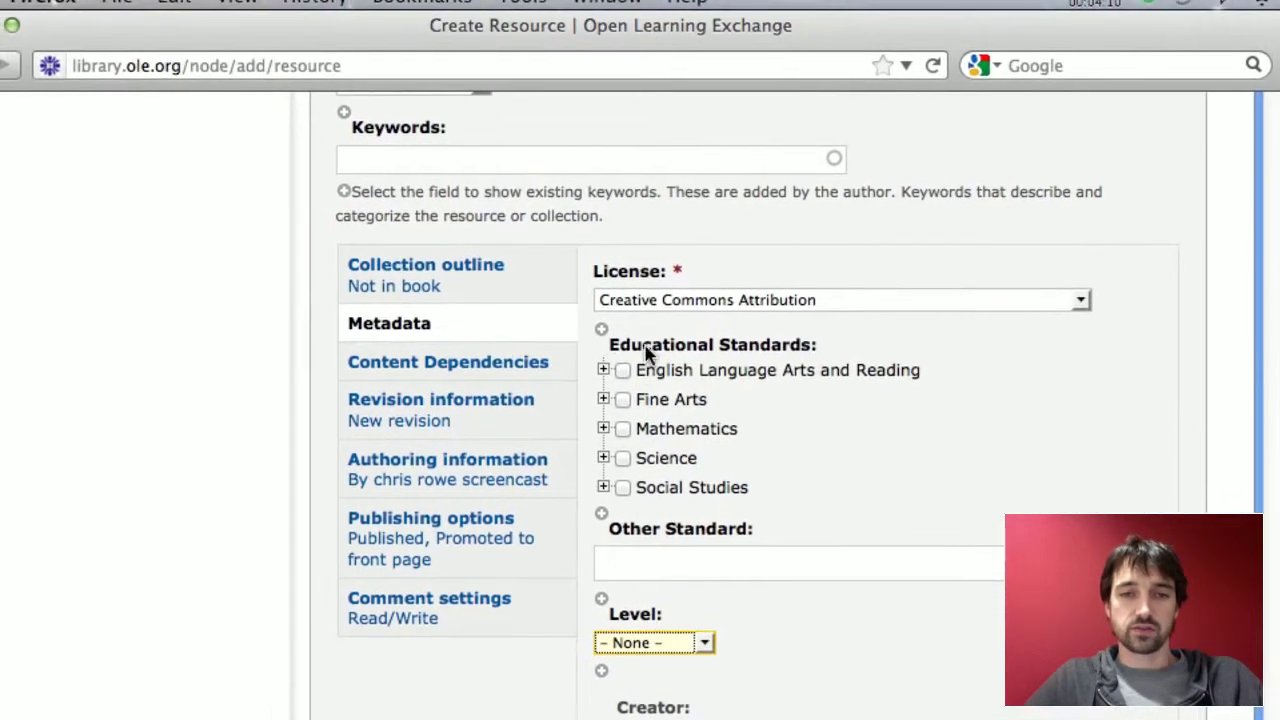
click(661, 301)
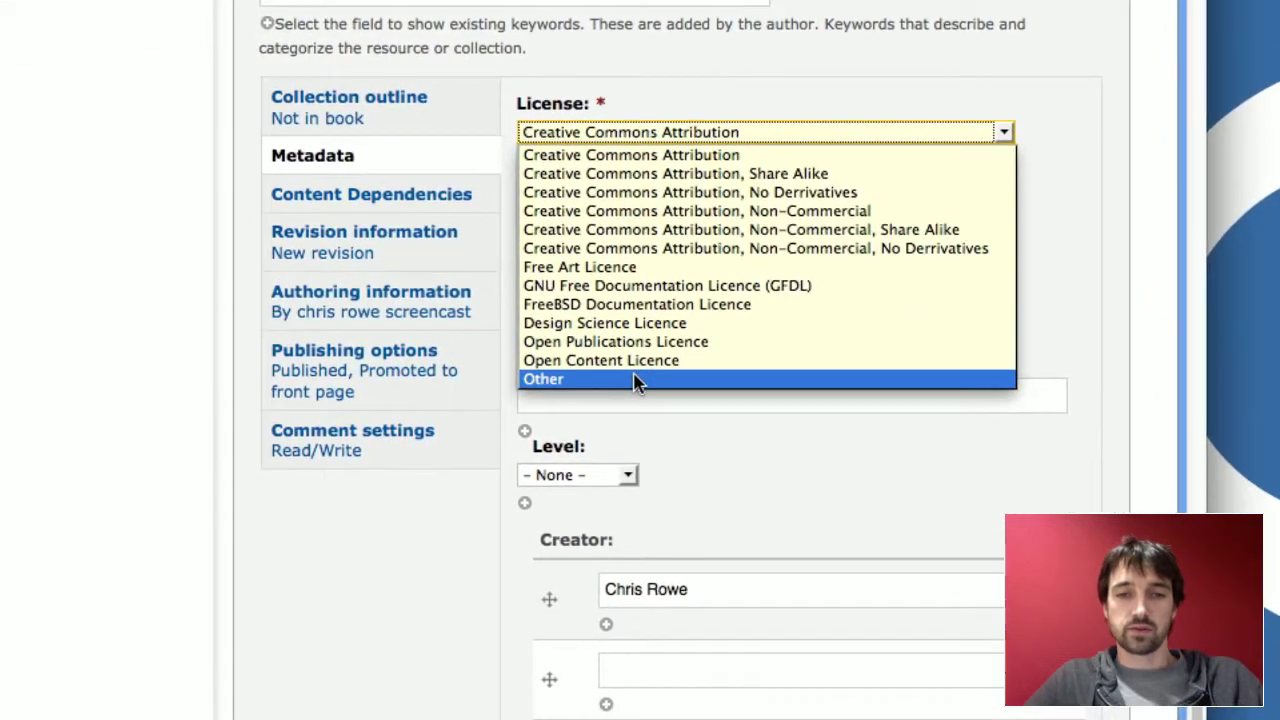
click(637, 380)
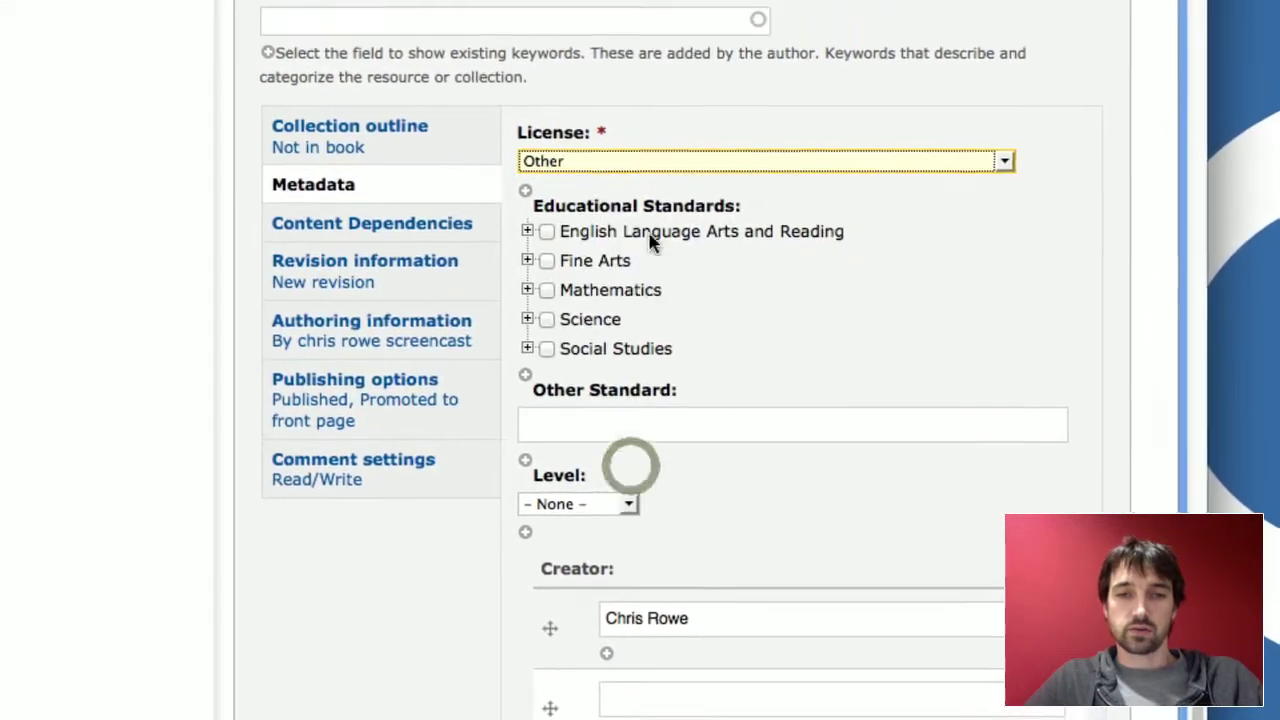
click(640, 138)
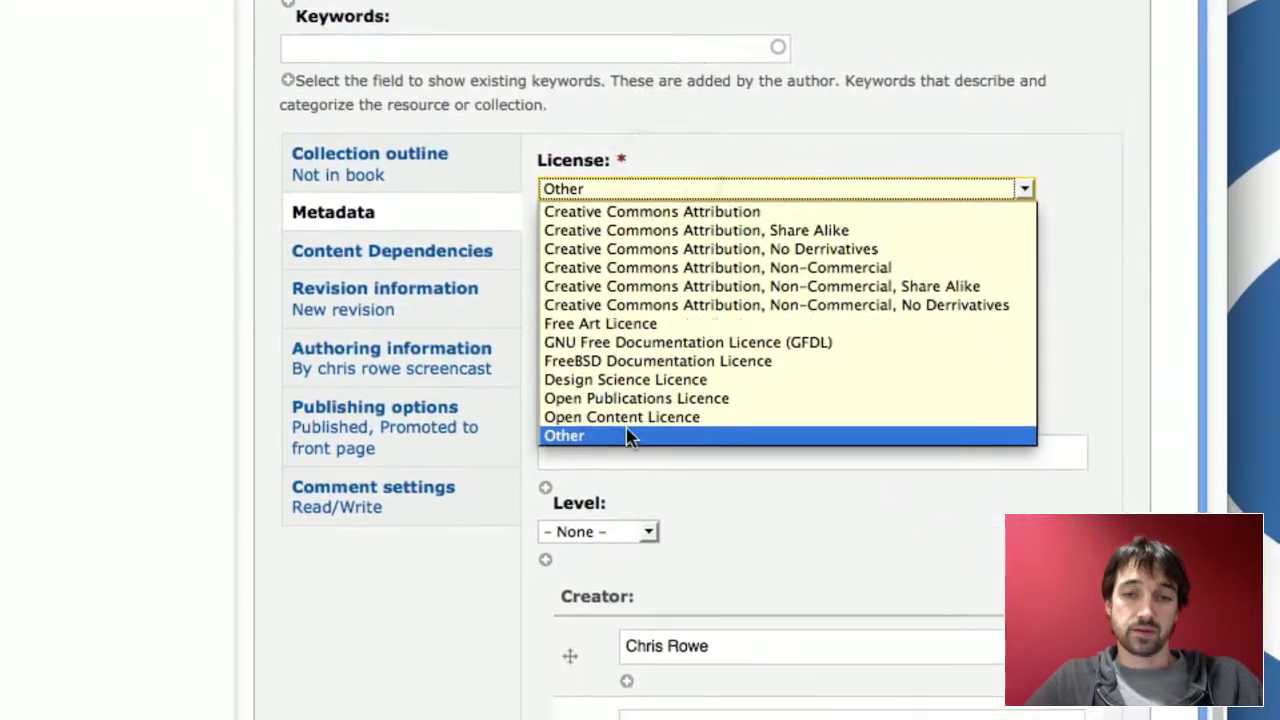
click(609, 561)
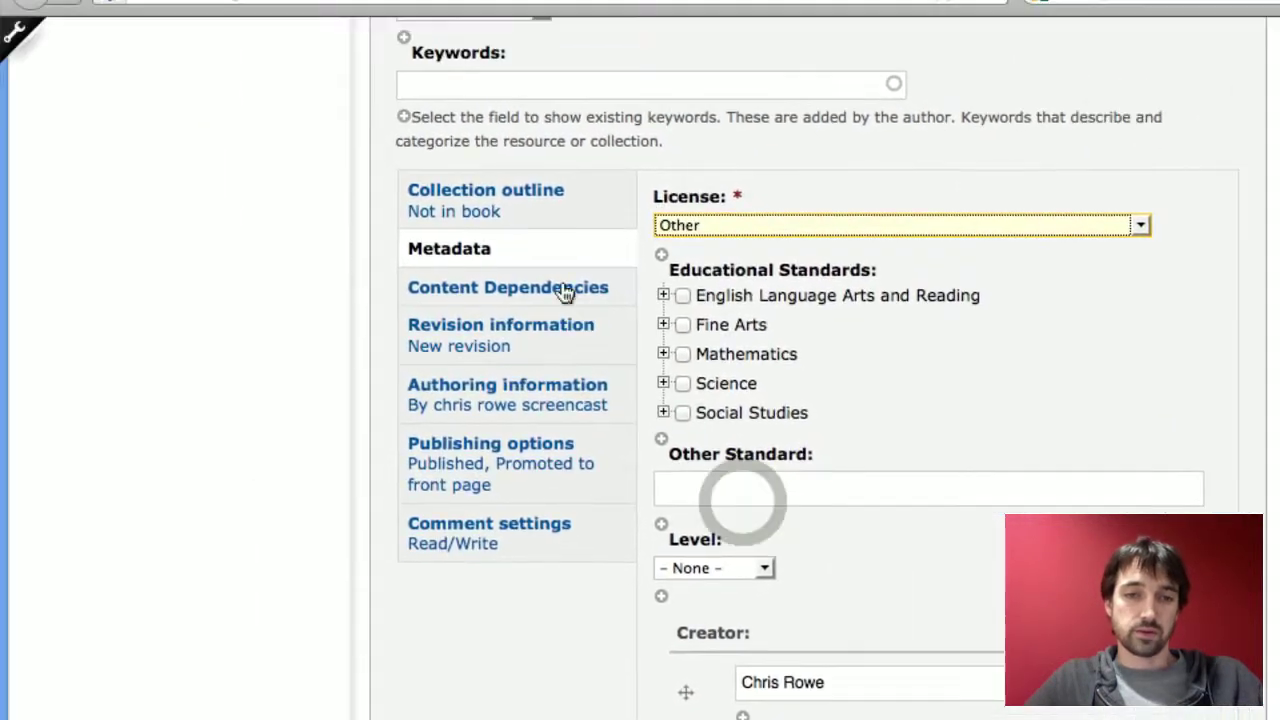
Review the Content Dependencies fields and the collections offered in the Collection outline, keeping the collection set to <none>
click(391, 210)
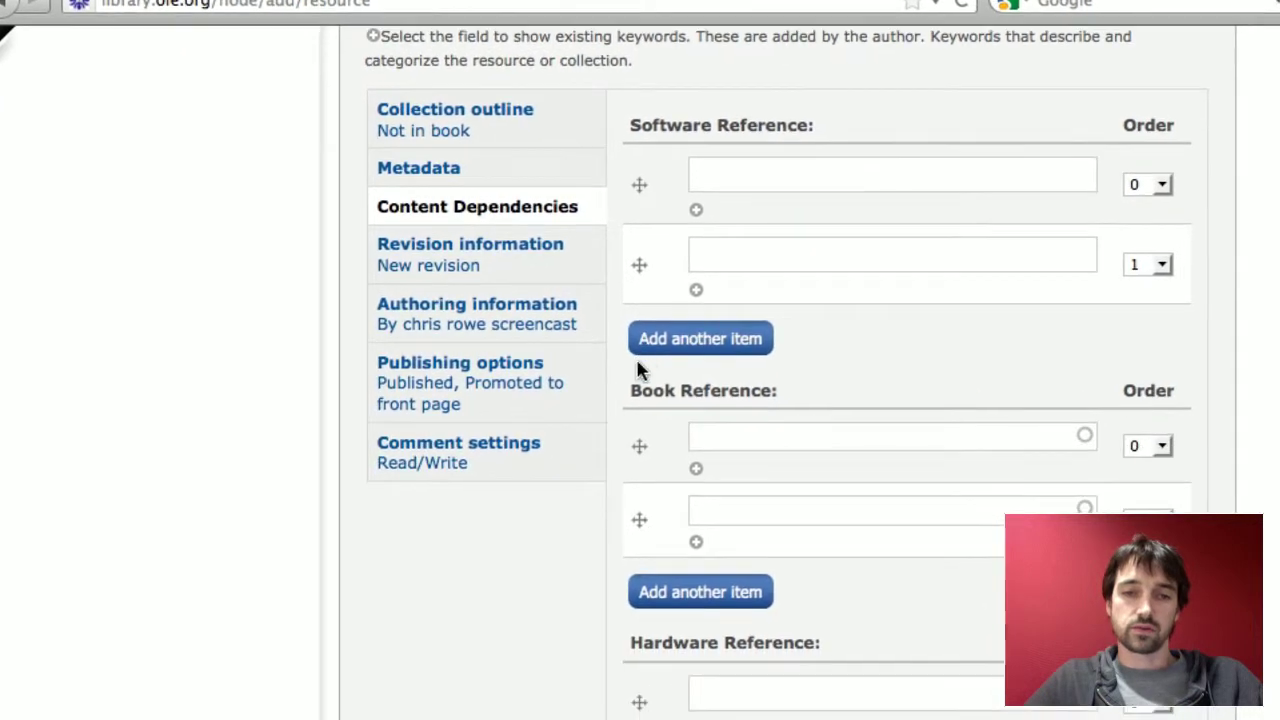
scroll(637, 355, up, 3)
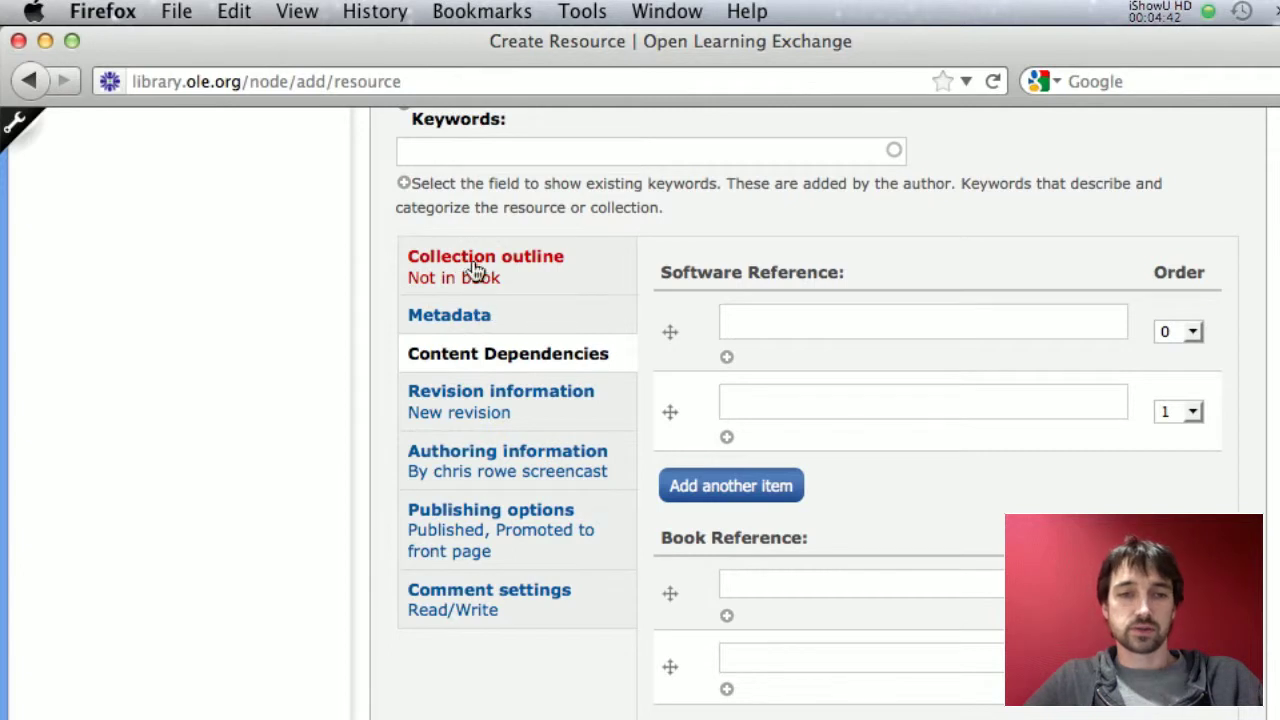
click(488, 265)
scroll(487, 260, up, 4)
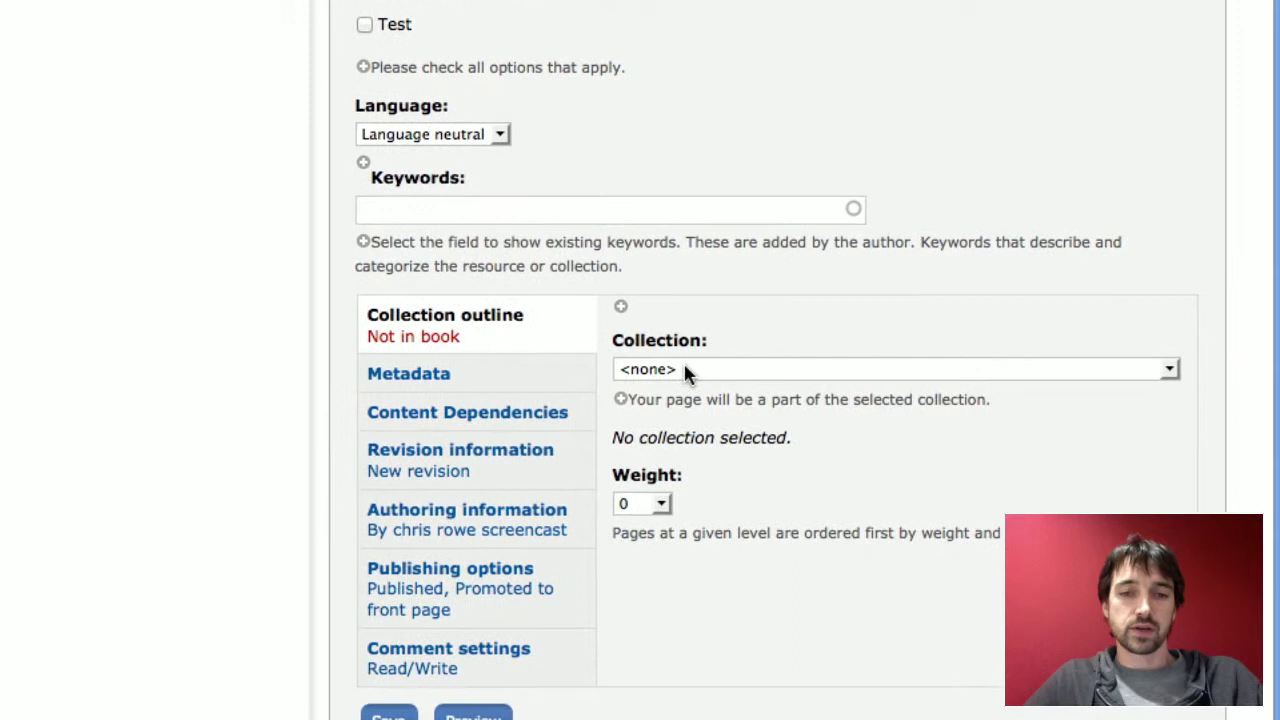
click(727, 515)
scroll(670, 579, down, 5)
scroll(669, 575, up, 2)
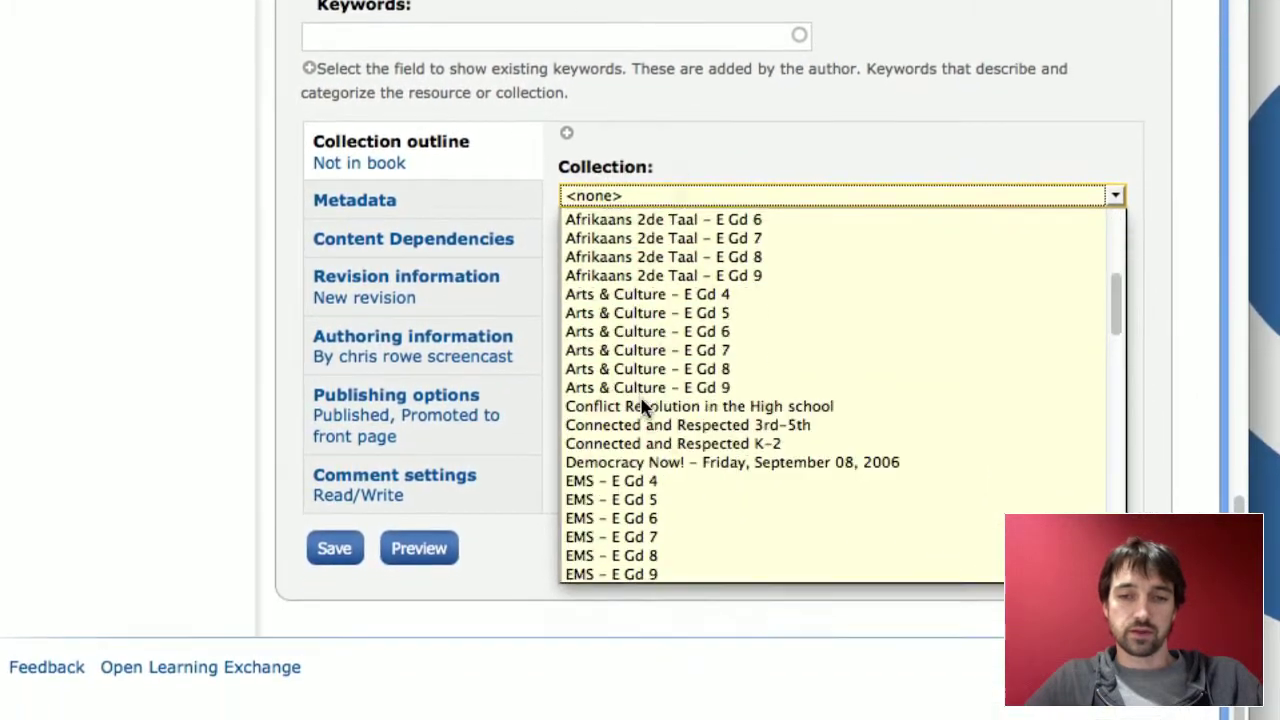
scroll(645, 300, up, 4)
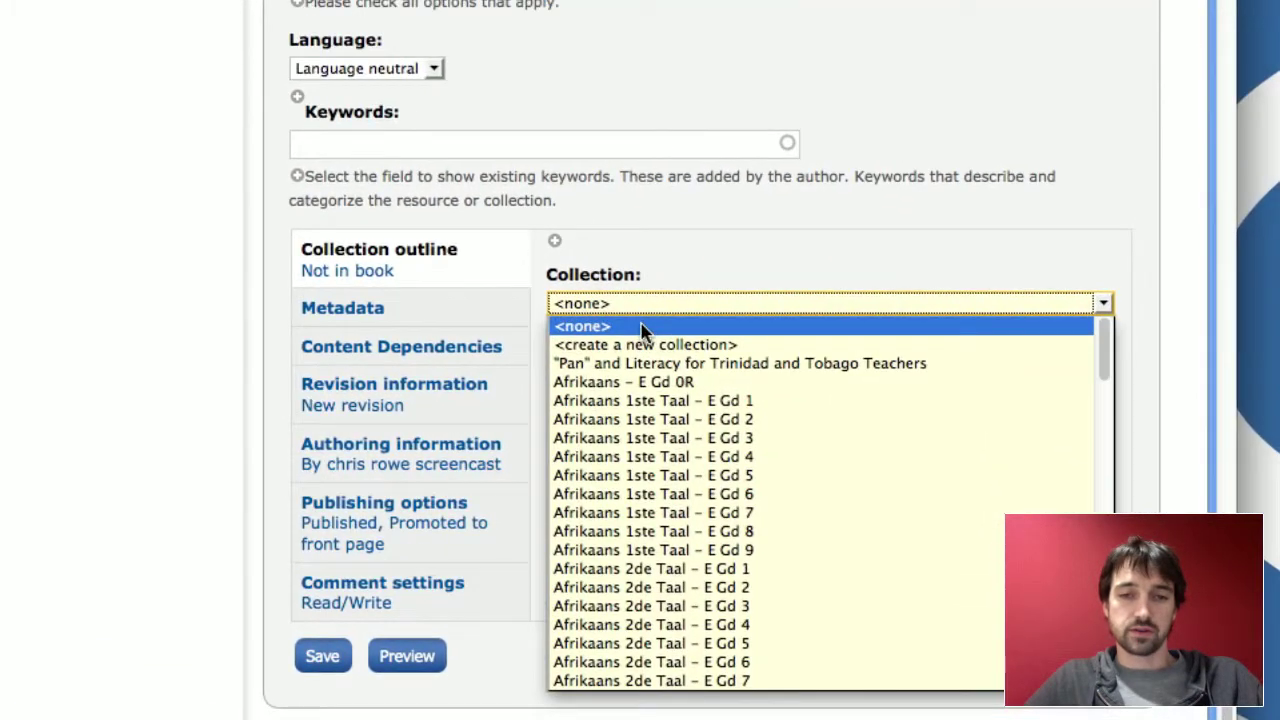
click(652, 194)
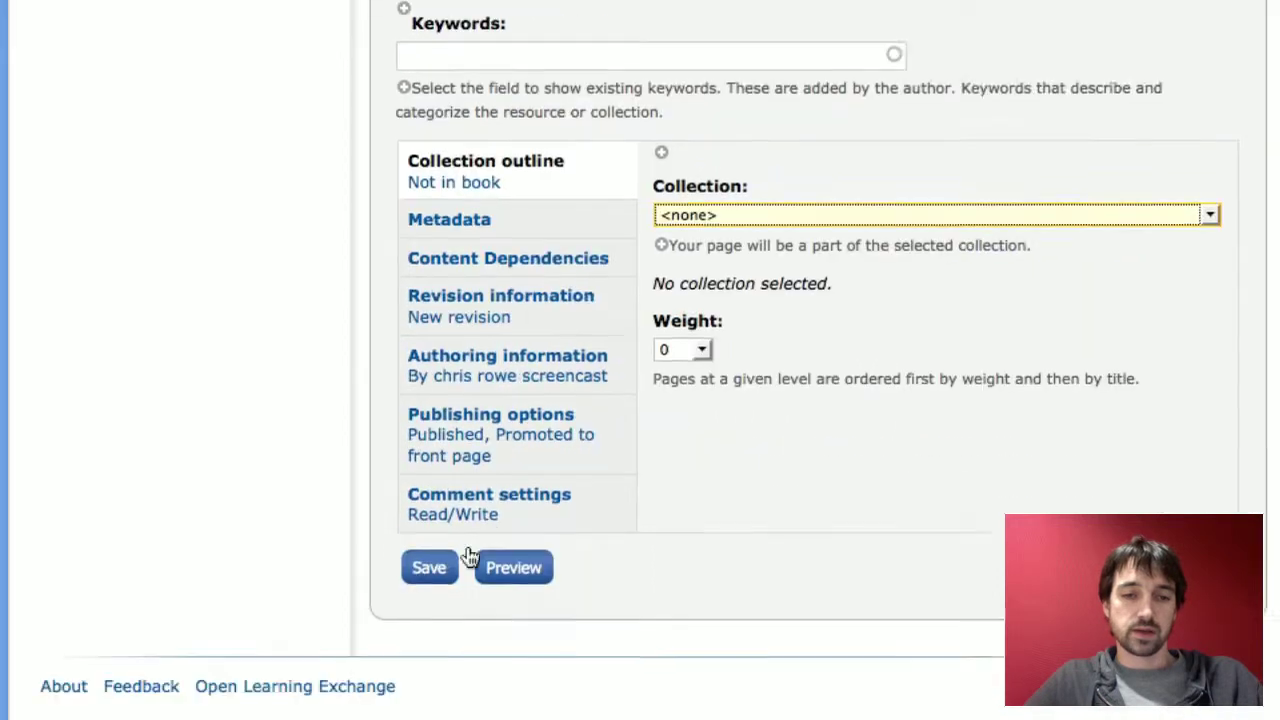
Check the completed form from the title and uploaded file downward, and save the resource
click(327, 689)
scroll(323, 320, up, 20)
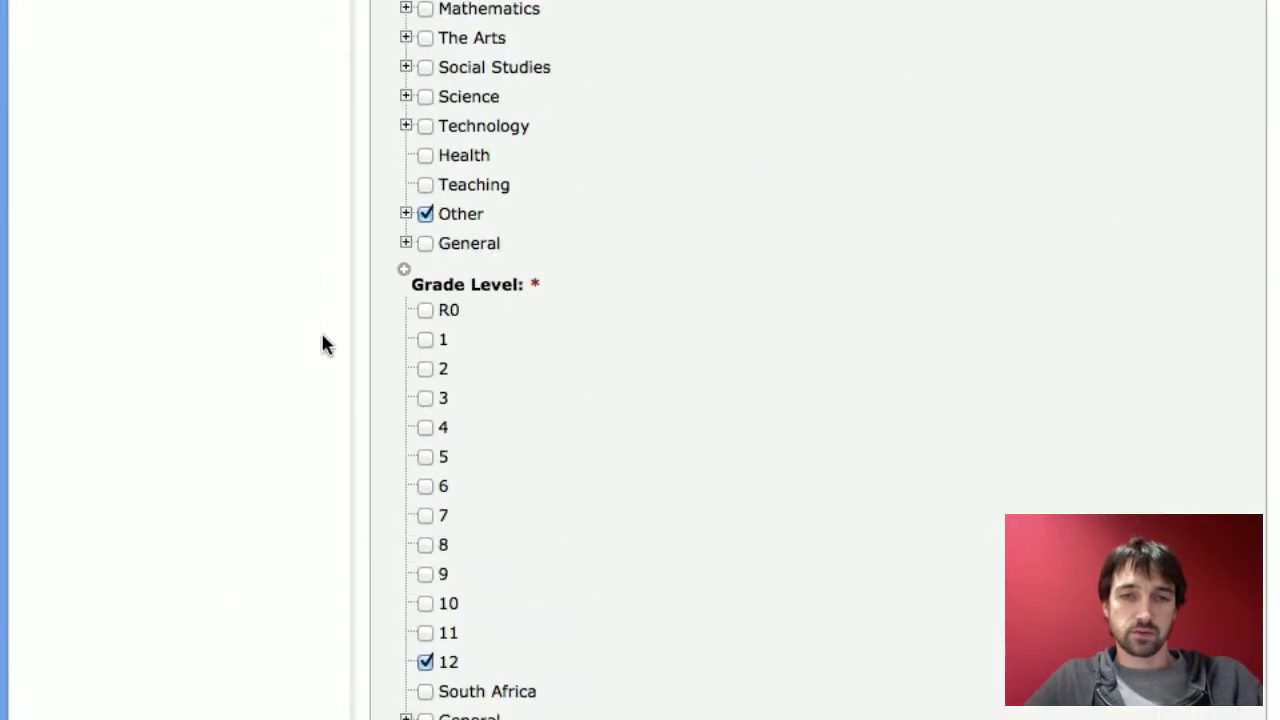
scroll(322, 356, down, 3)
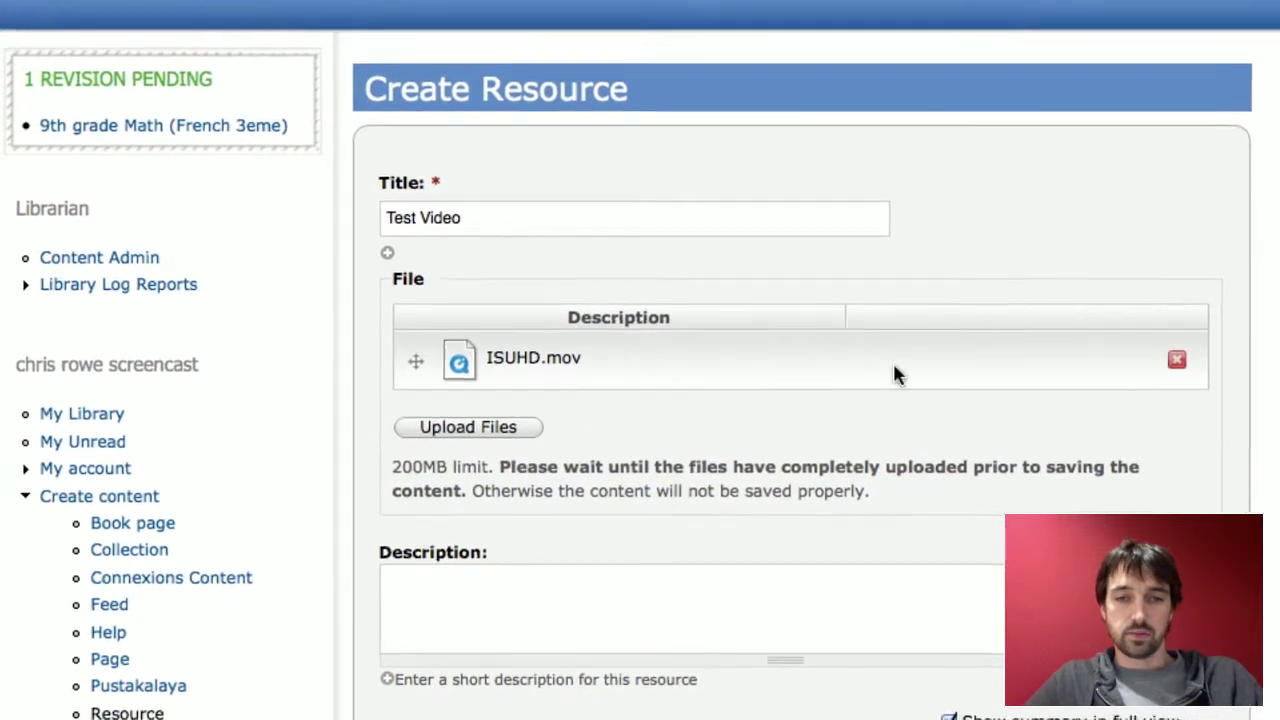
scroll(455, 365, down, 20)
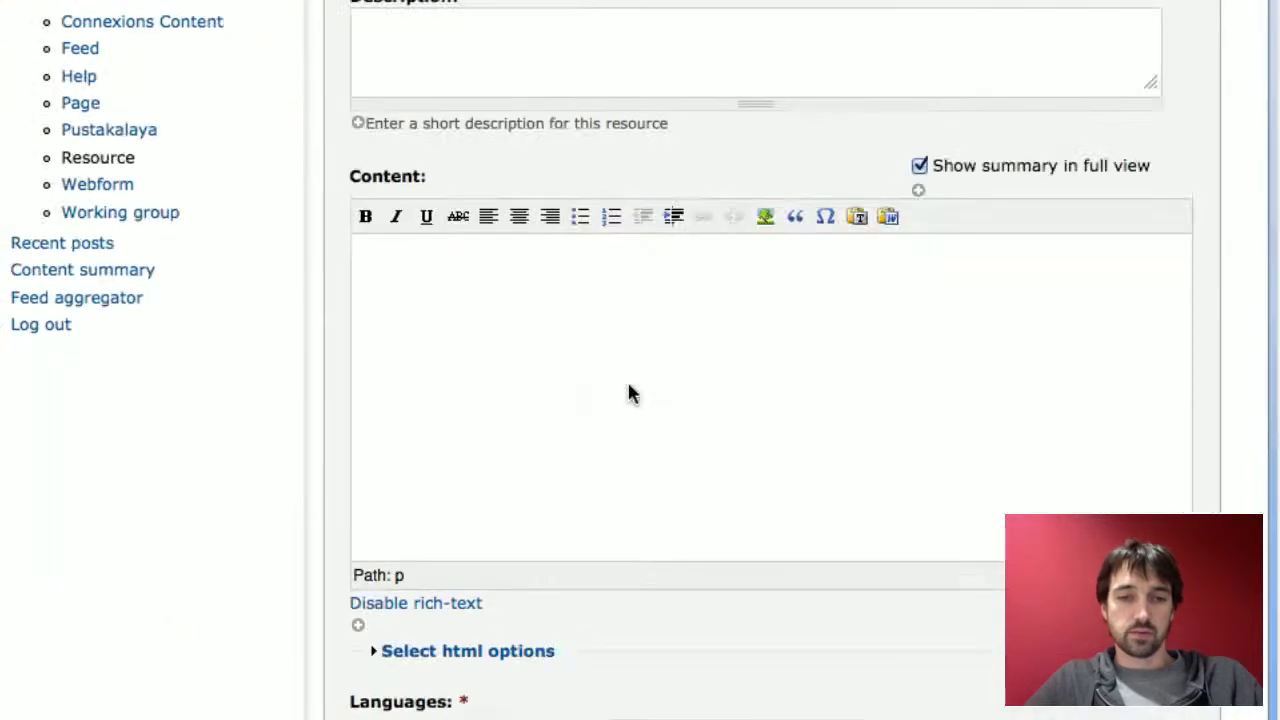
scroll(640, 372, down, 12)
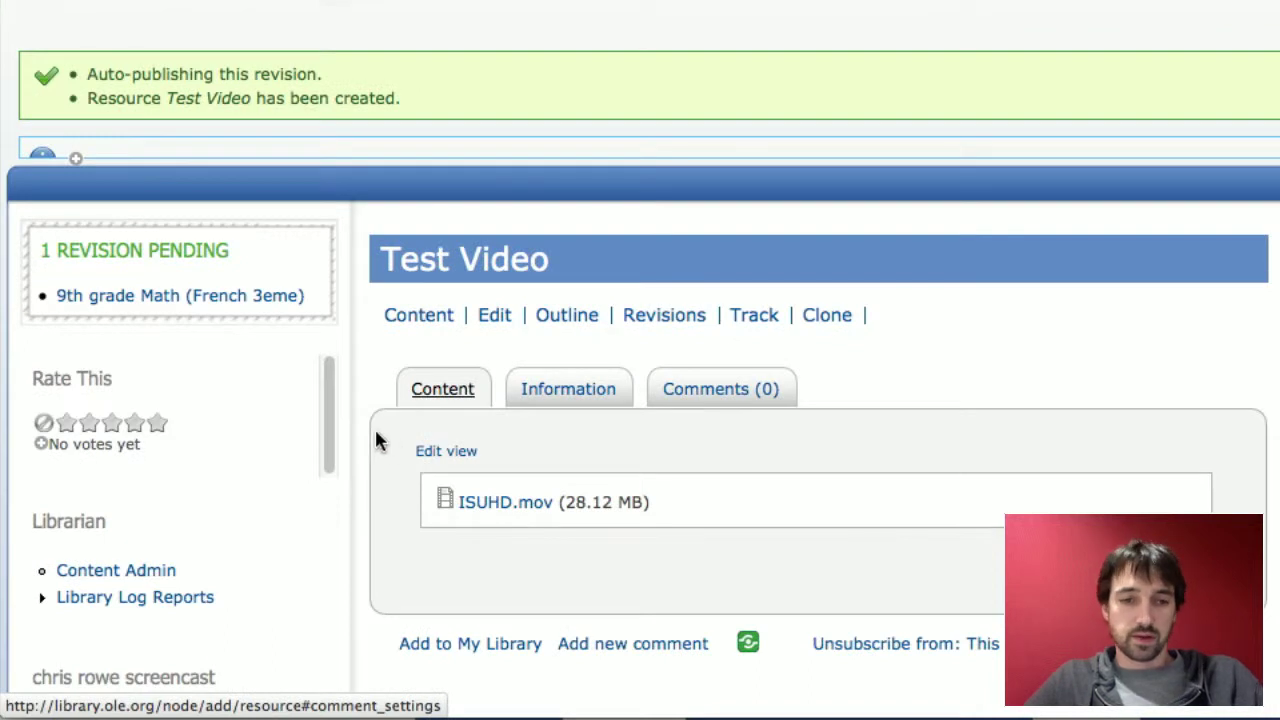
Look over the saved Test Video page and open the list of content types for adding new content
scroll(368, 428, down, 3)
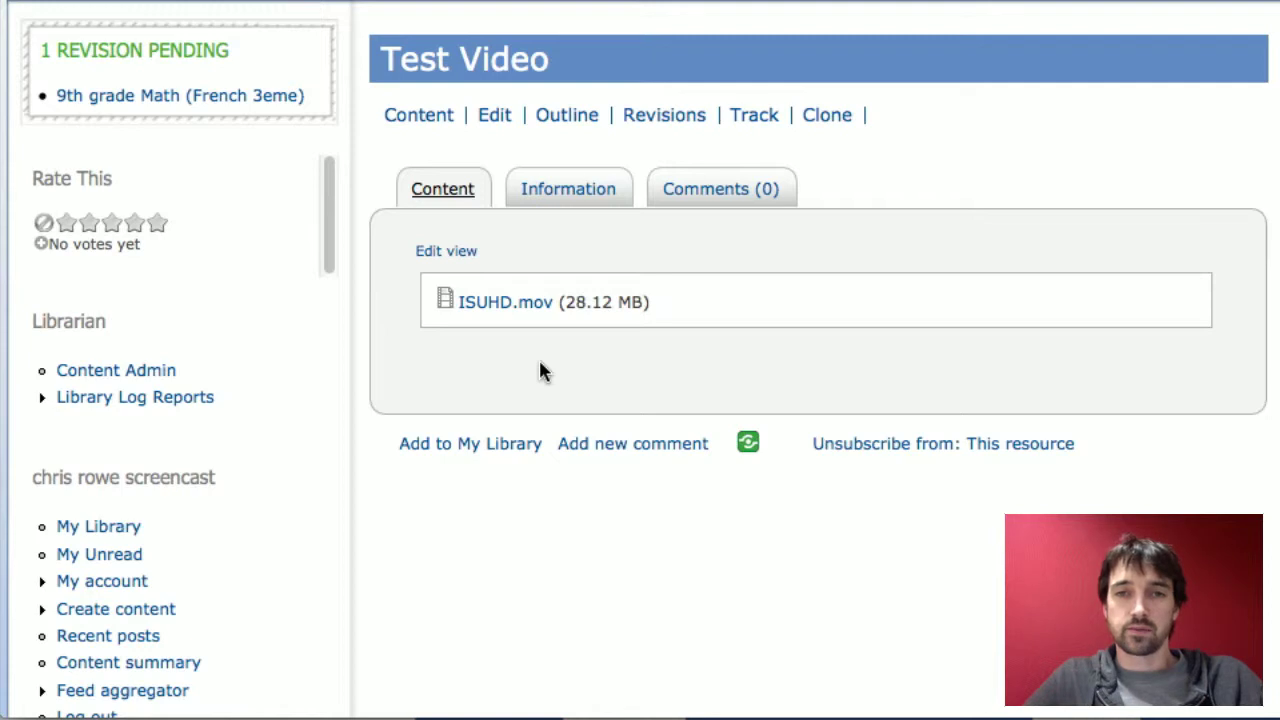
scroll(540, 362, up, 2)
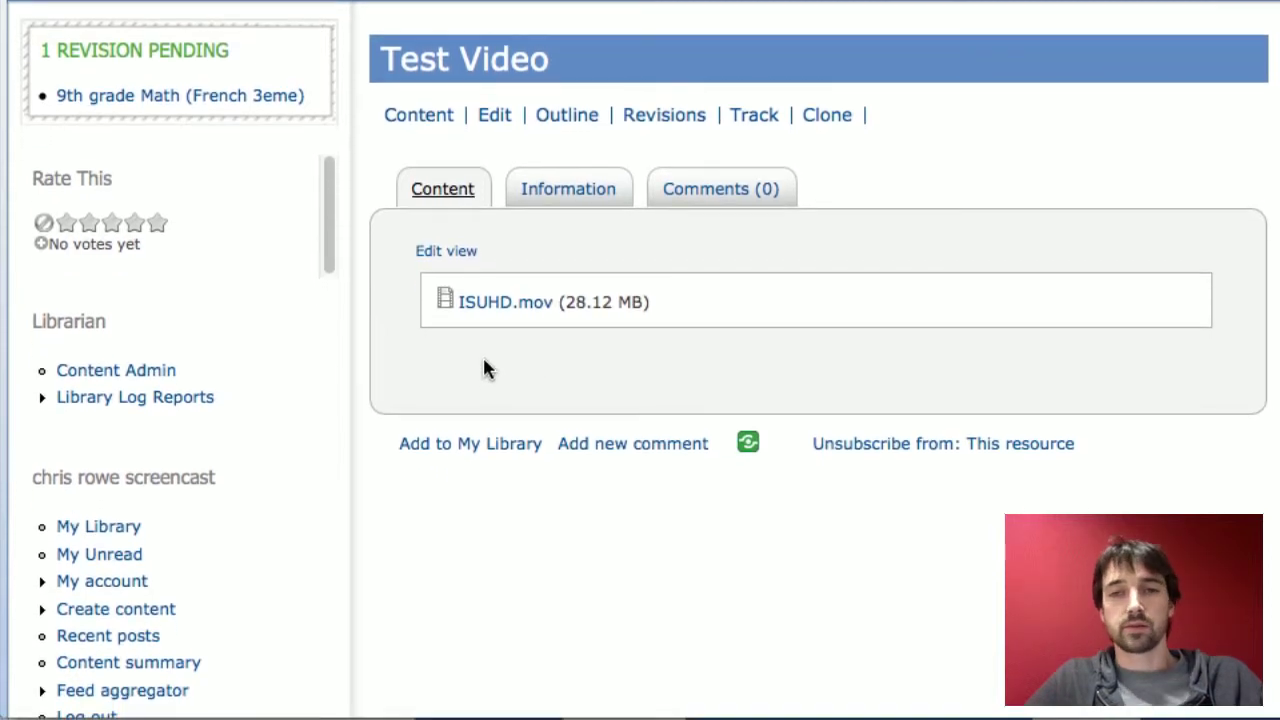
scroll(470, 356, up, 2)
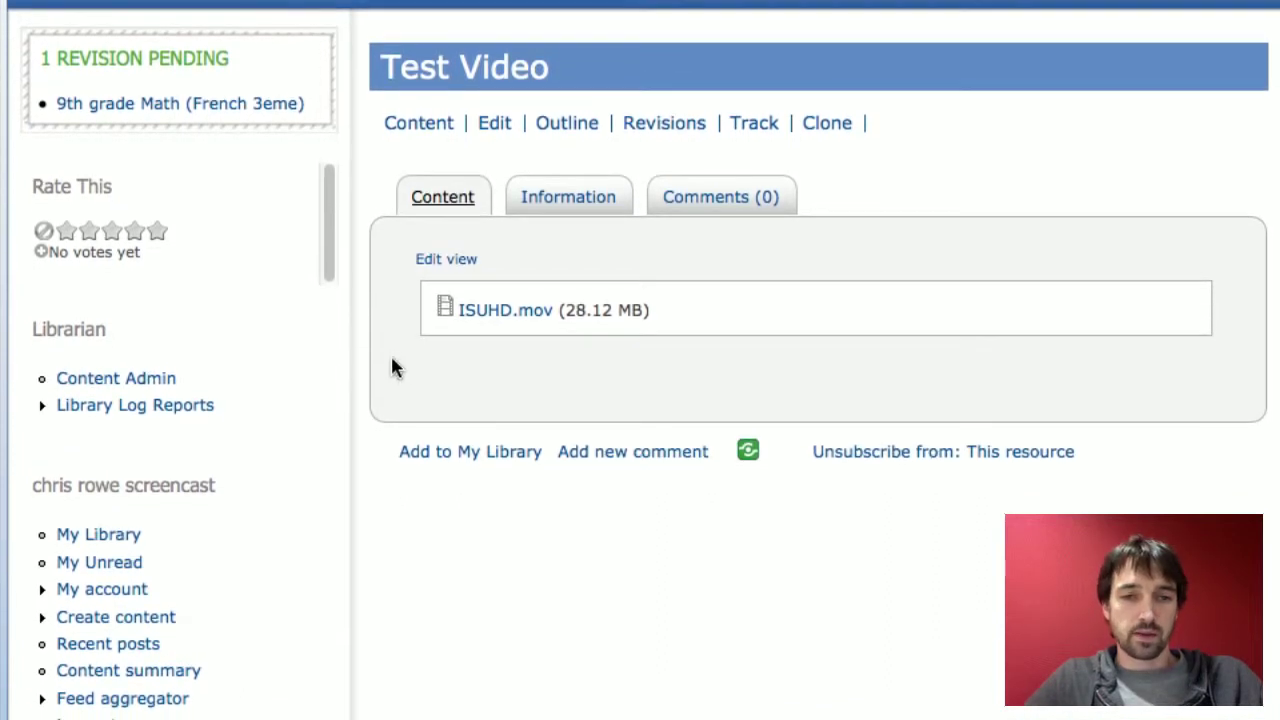
scroll(392, 368, up, 3)
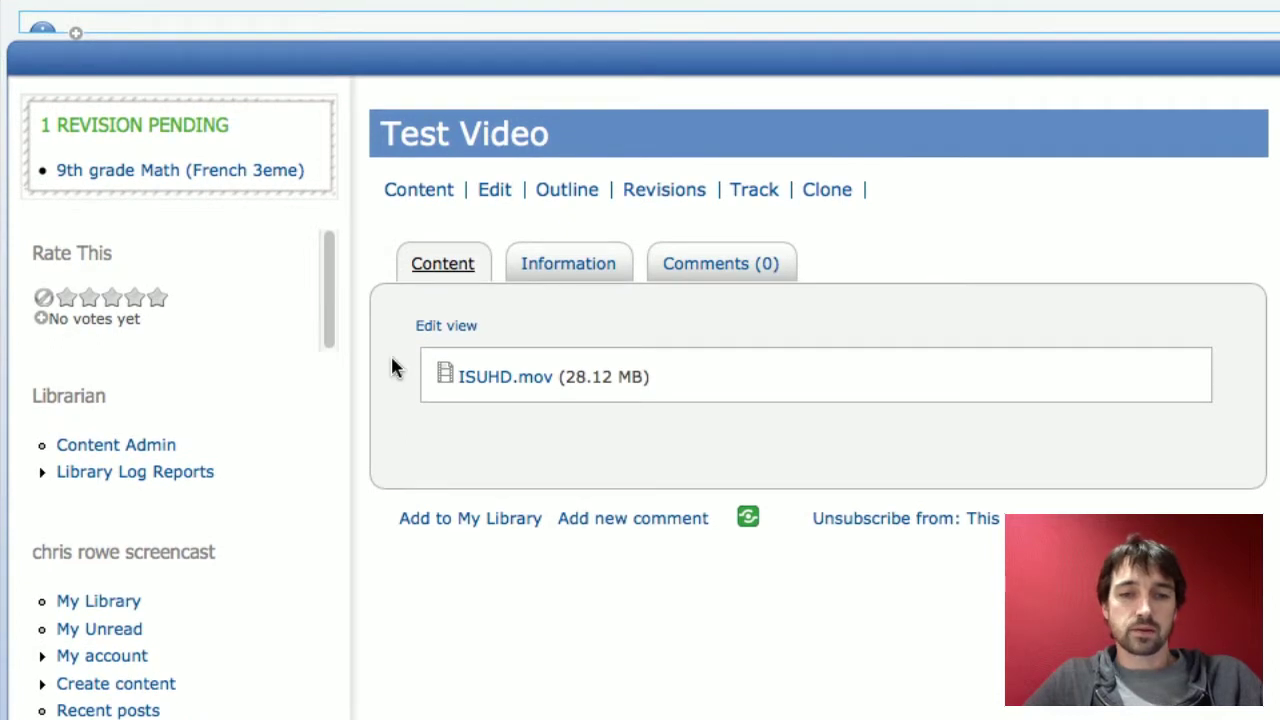
scroll(366, 335, up, 3)
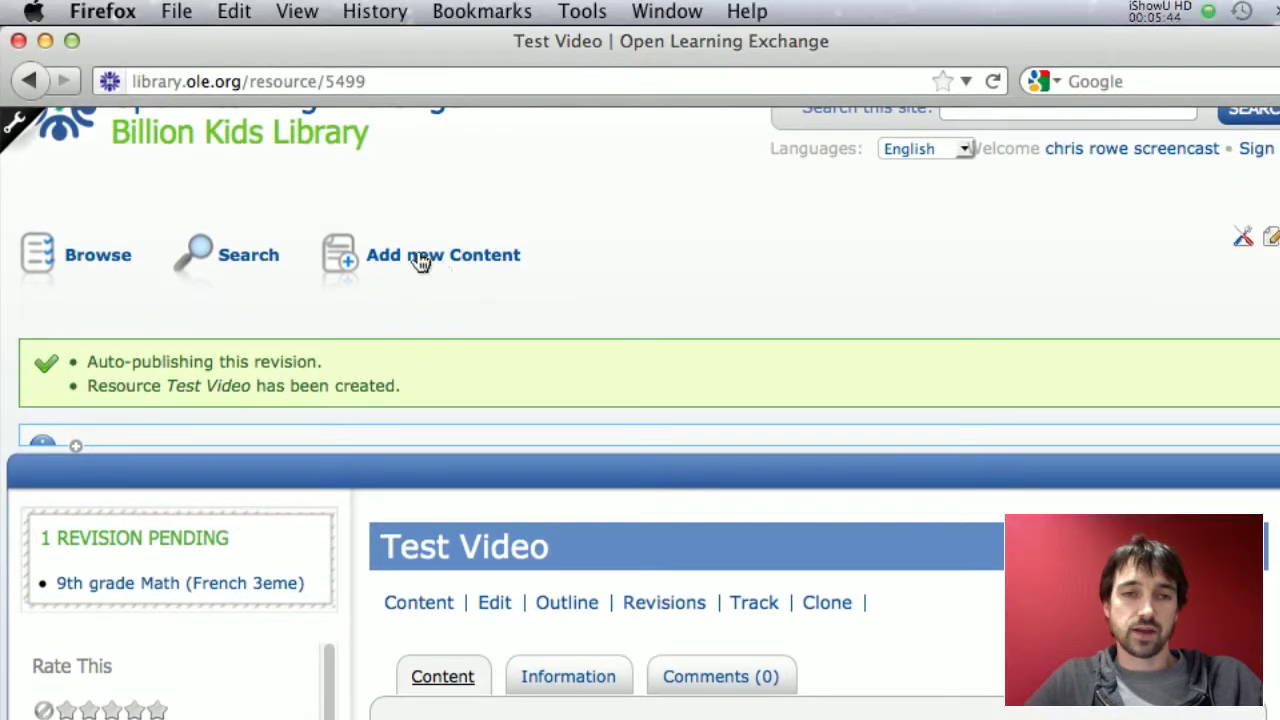
click(420, 258)
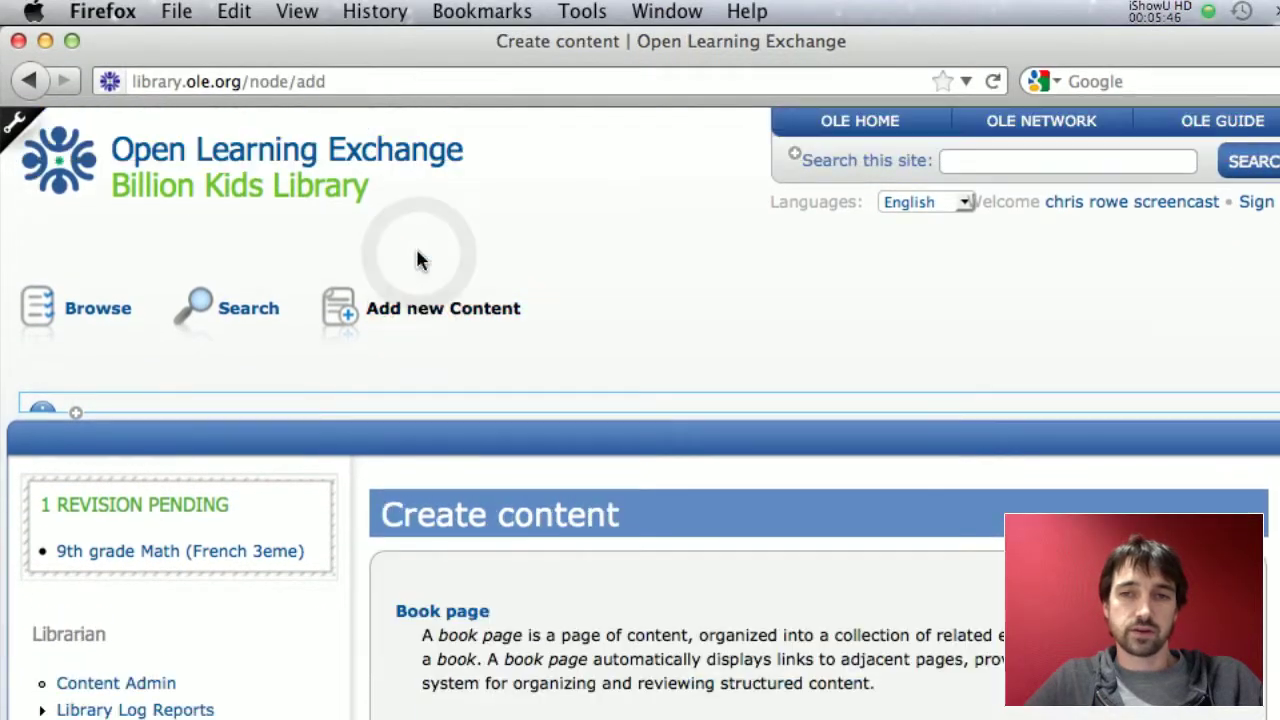
scroll(585, 440, down, 2)
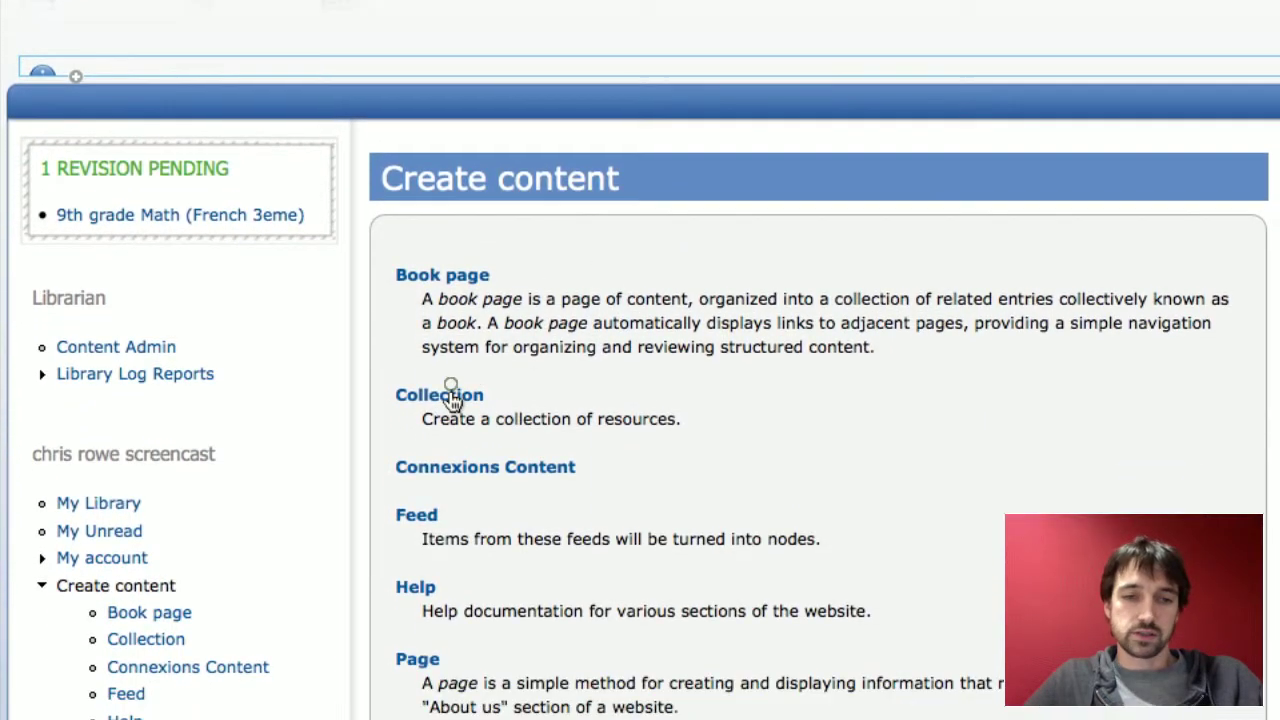
Start a new collection titled Test Course and bring up All My Files to choose the videos for upload
click(453, 610)
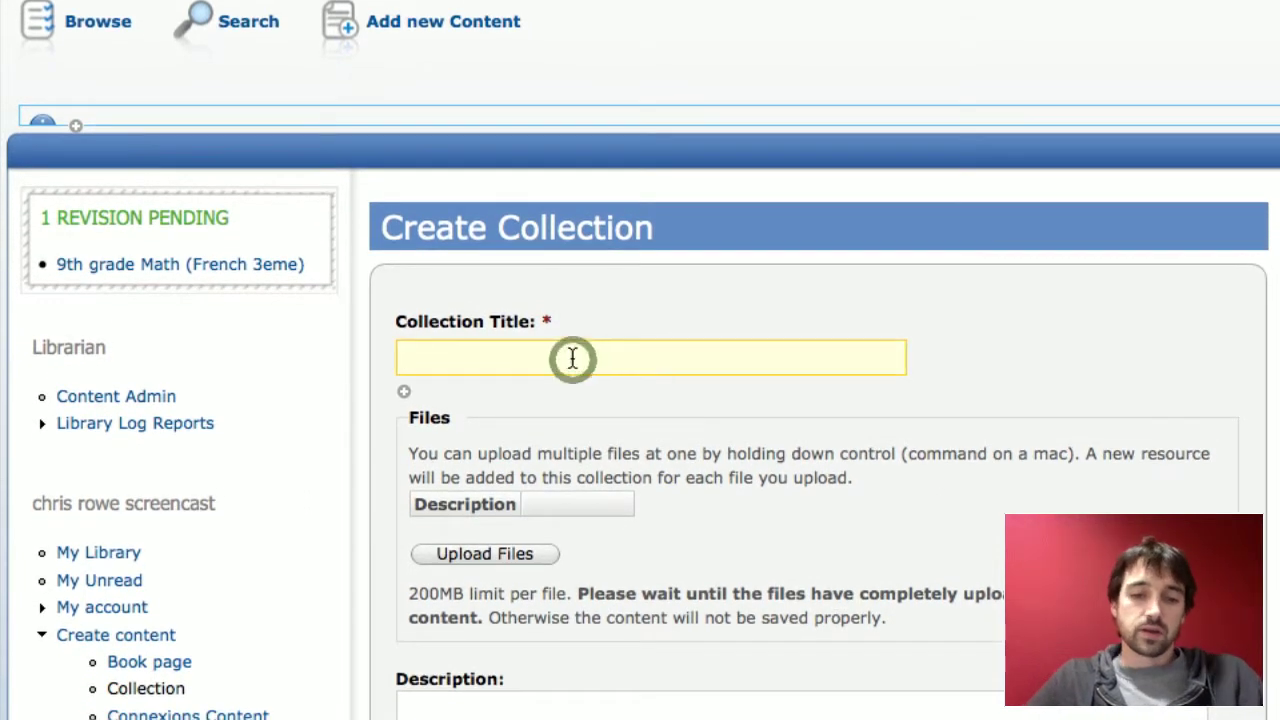
click(572, 358)
text(Test Course)
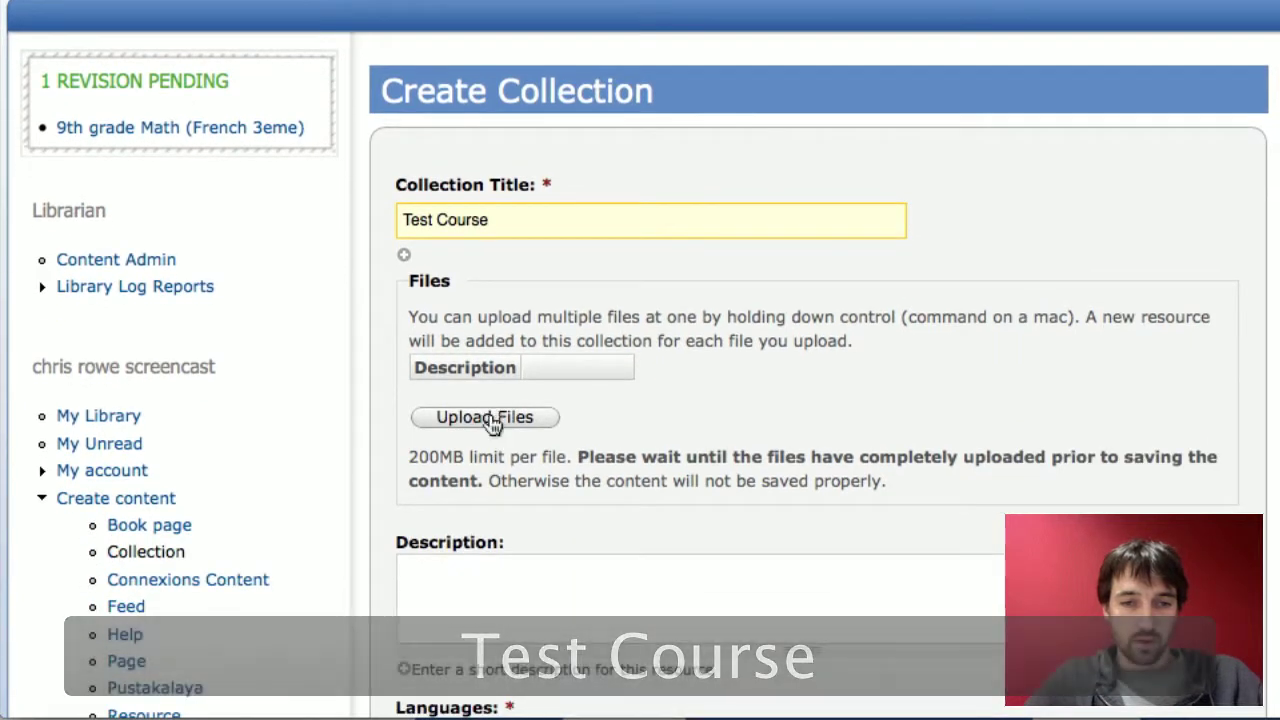
click(492, 420)
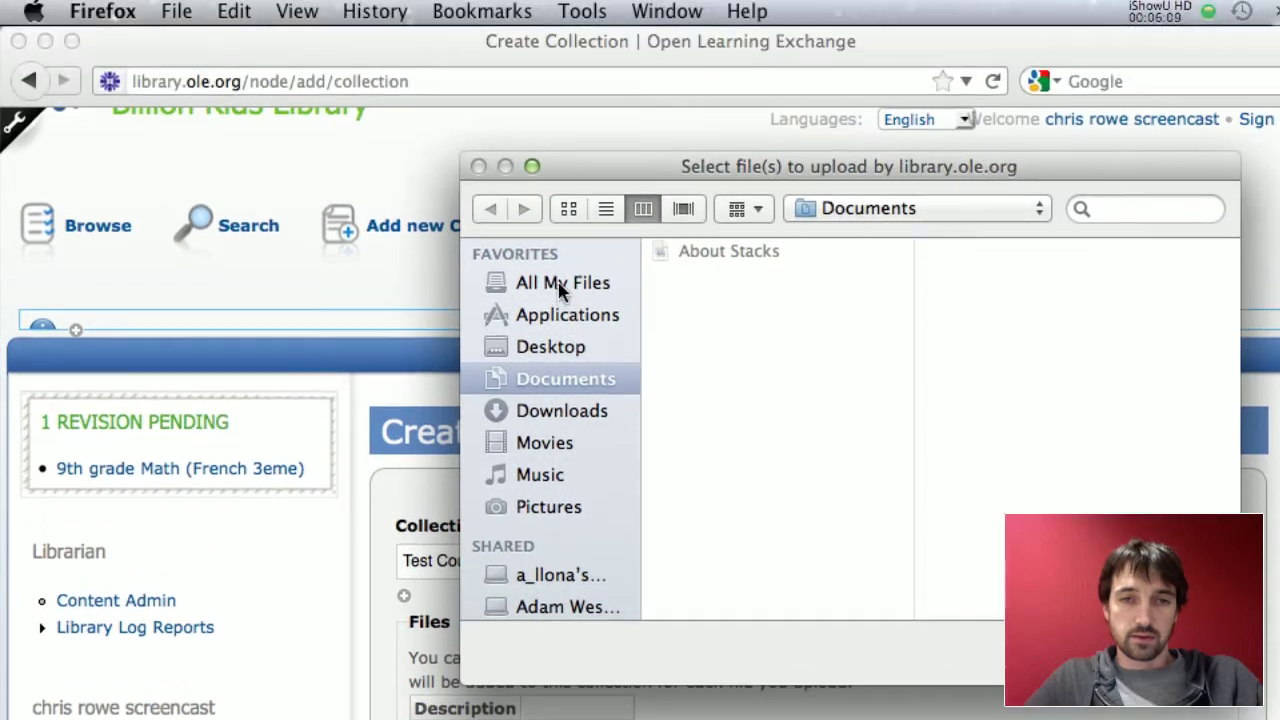
click(560, 287)
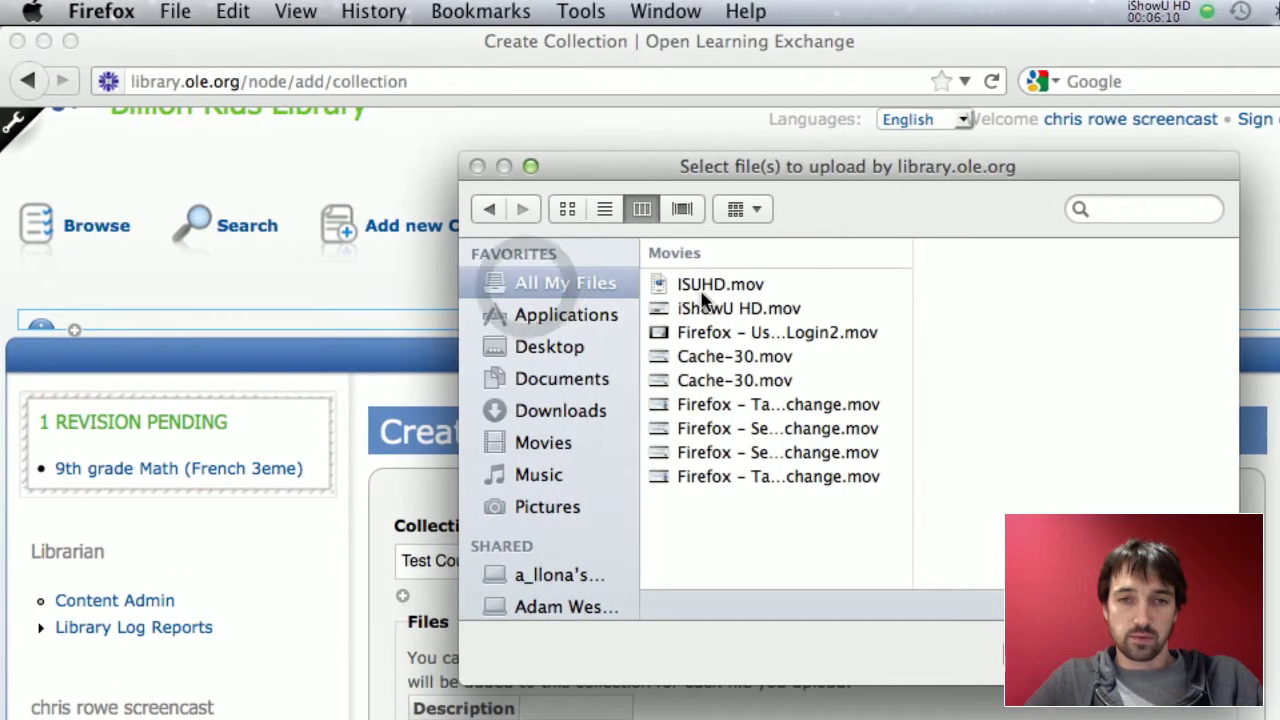
Try selecting the movies from ISUHD.mov through the second Cache-30.mov as one continuous range
click(735, 285)
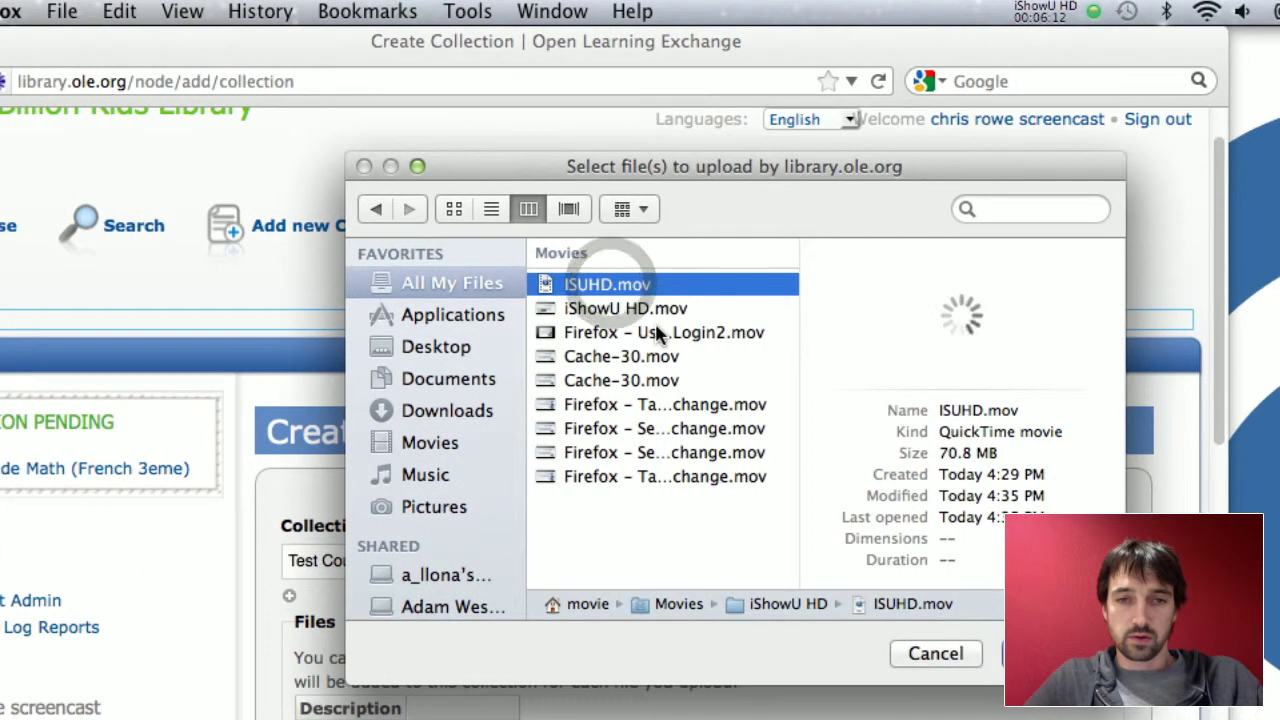
click(665, 333)
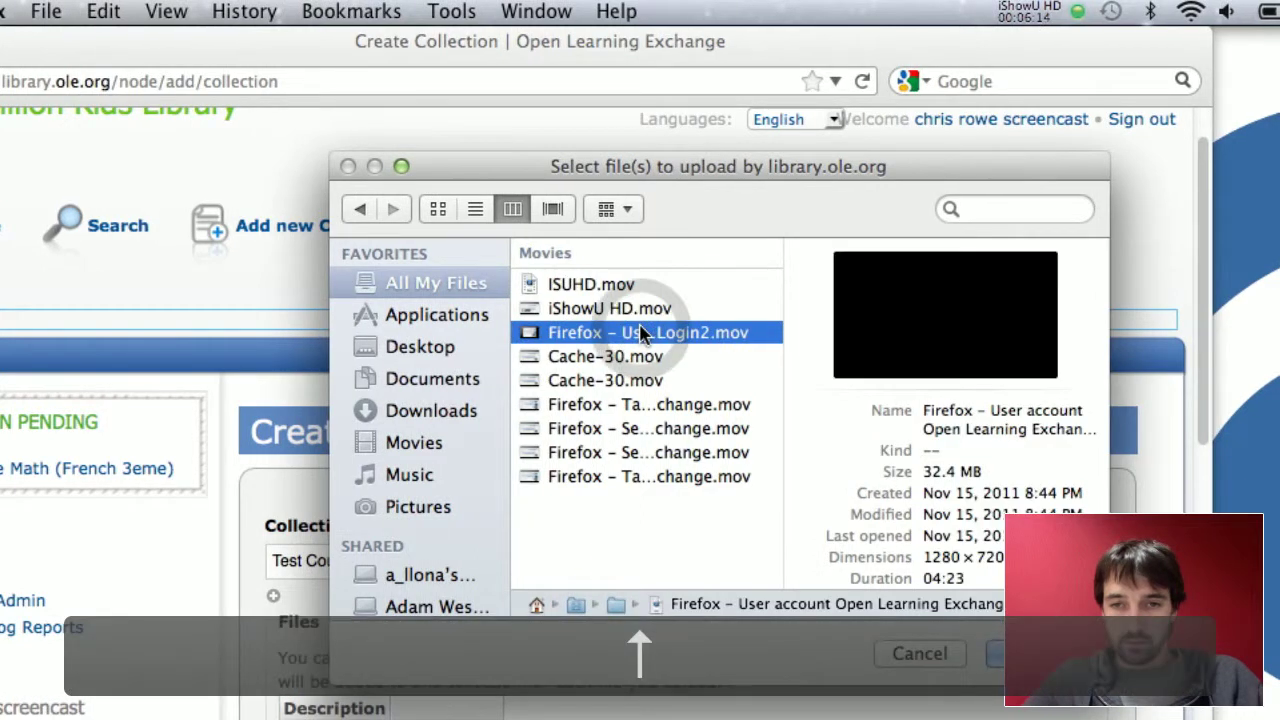
key(Up)
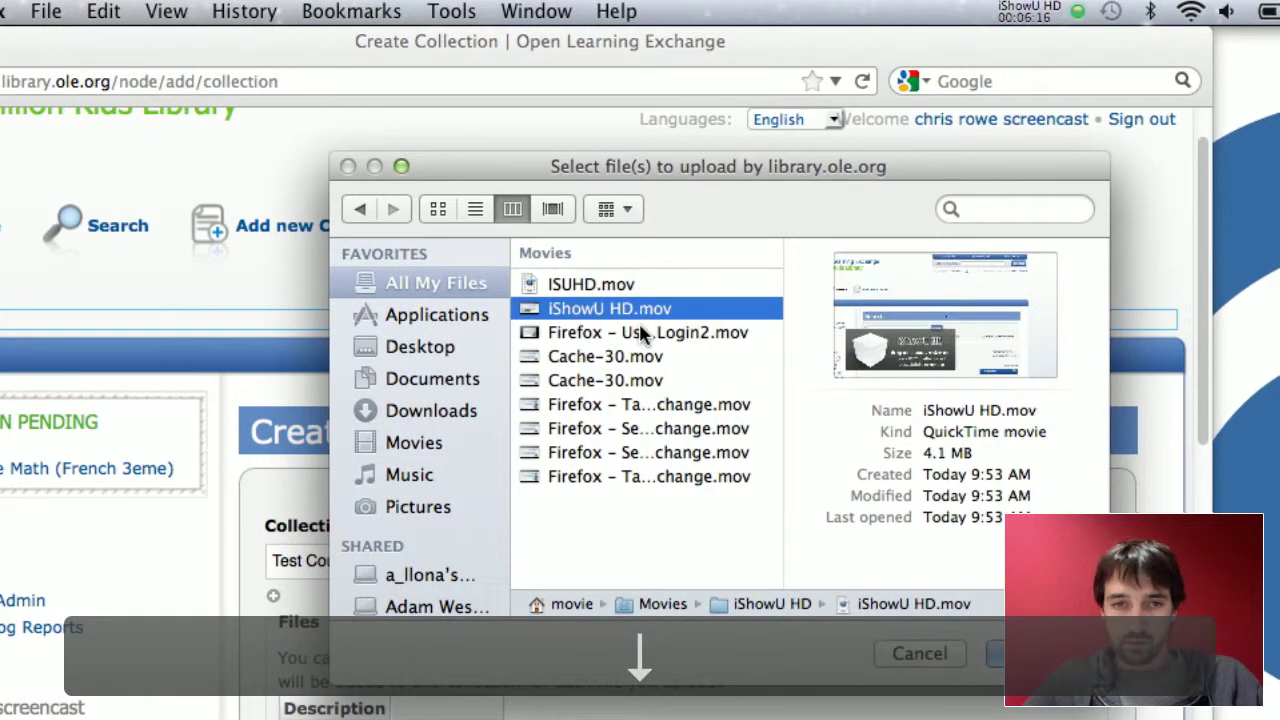
key(Down)
key(Down)
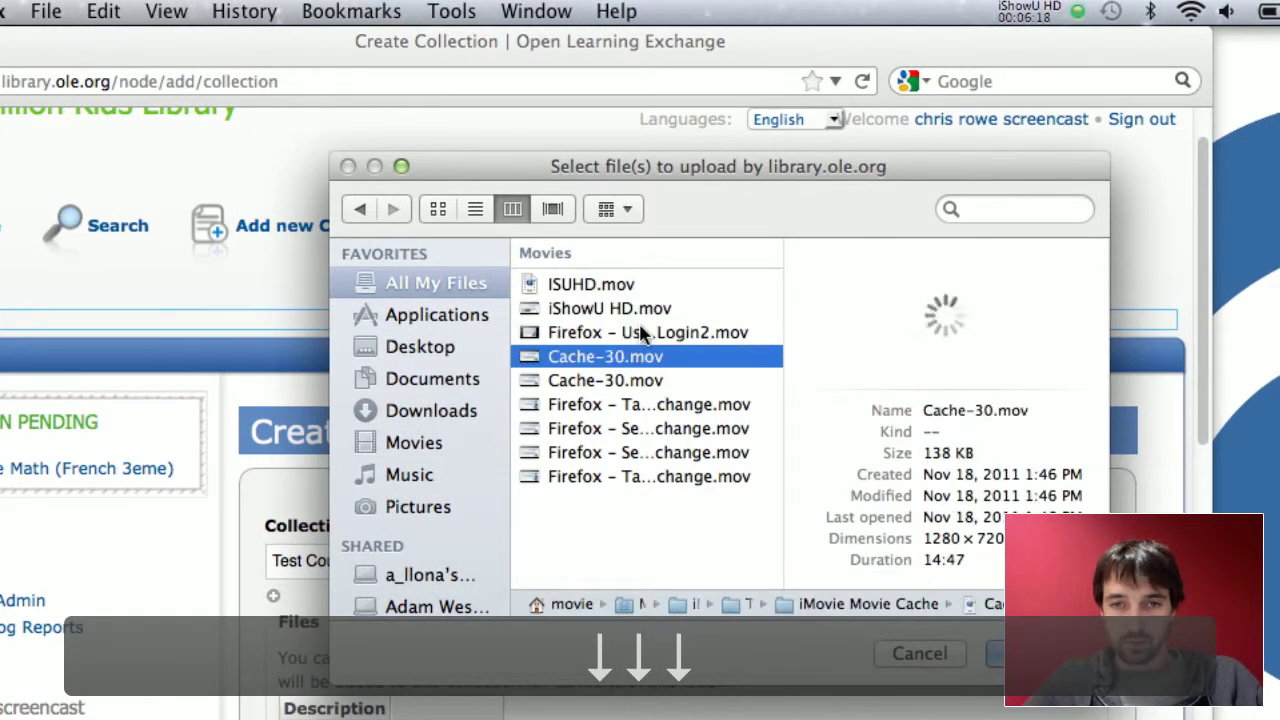
key(Down)
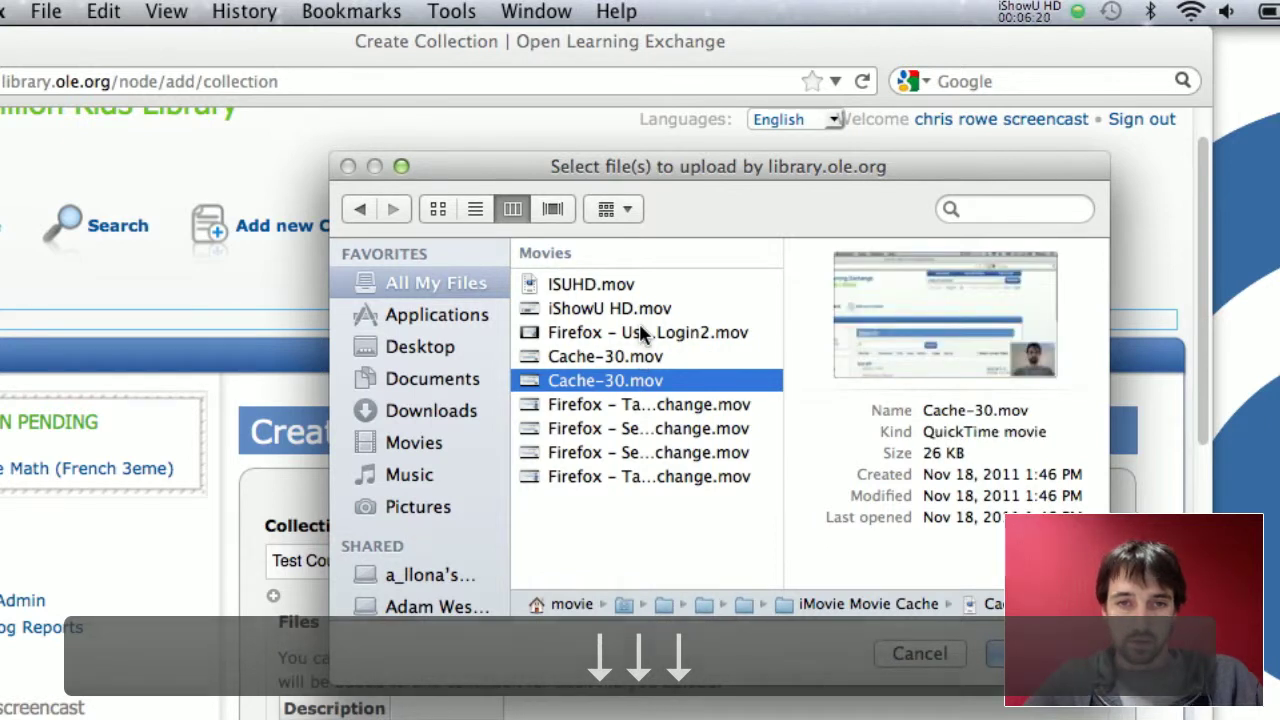
key(shift+Up)
key(shift+Up)
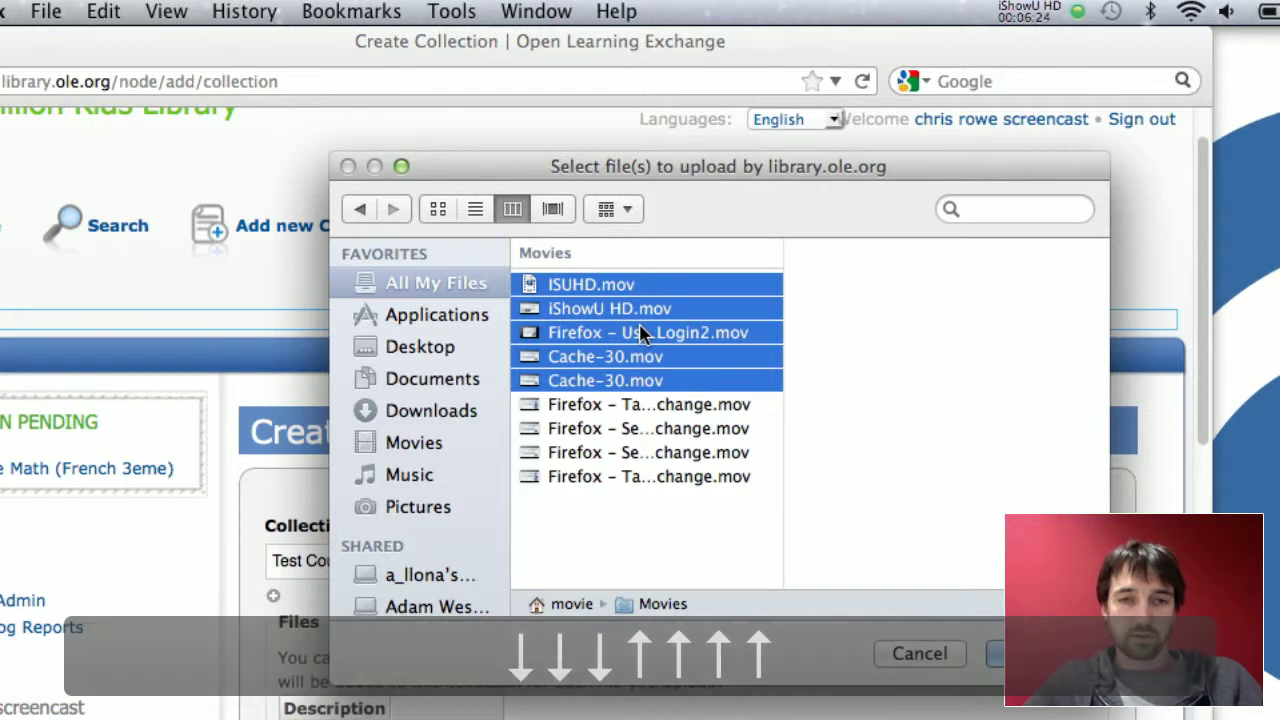
key(shift+Up)
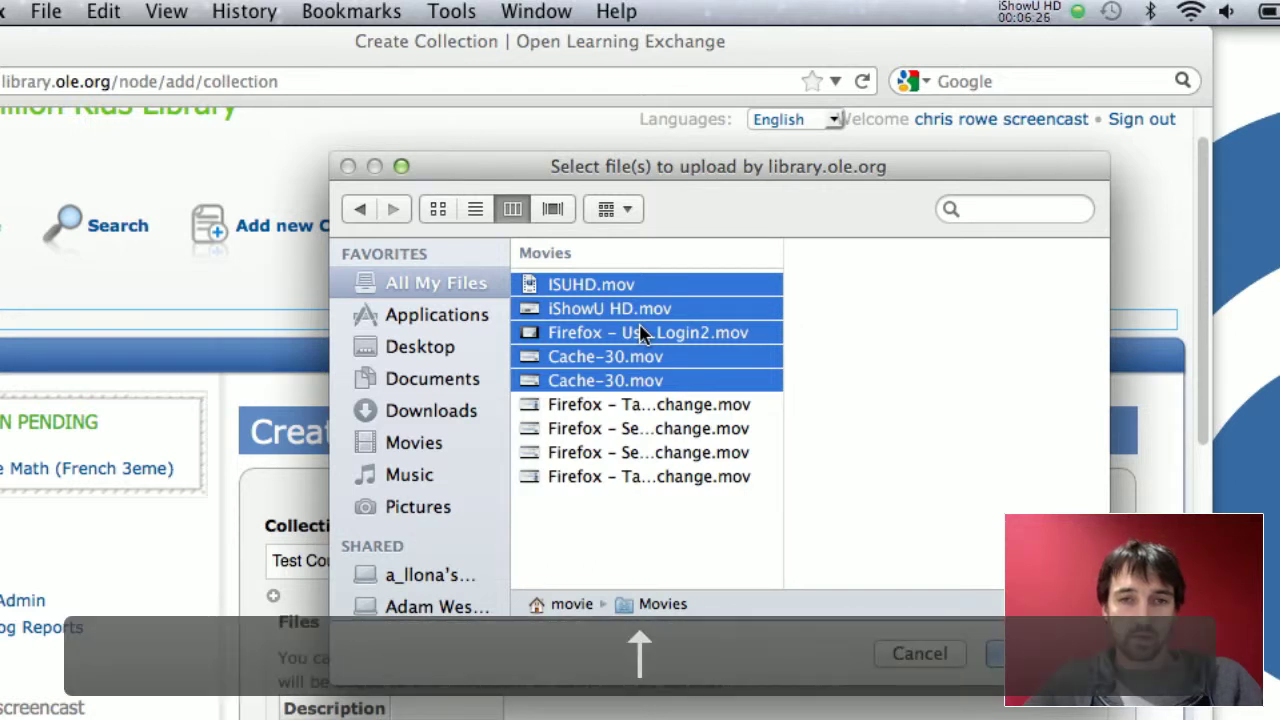
shift+click(660, 380)
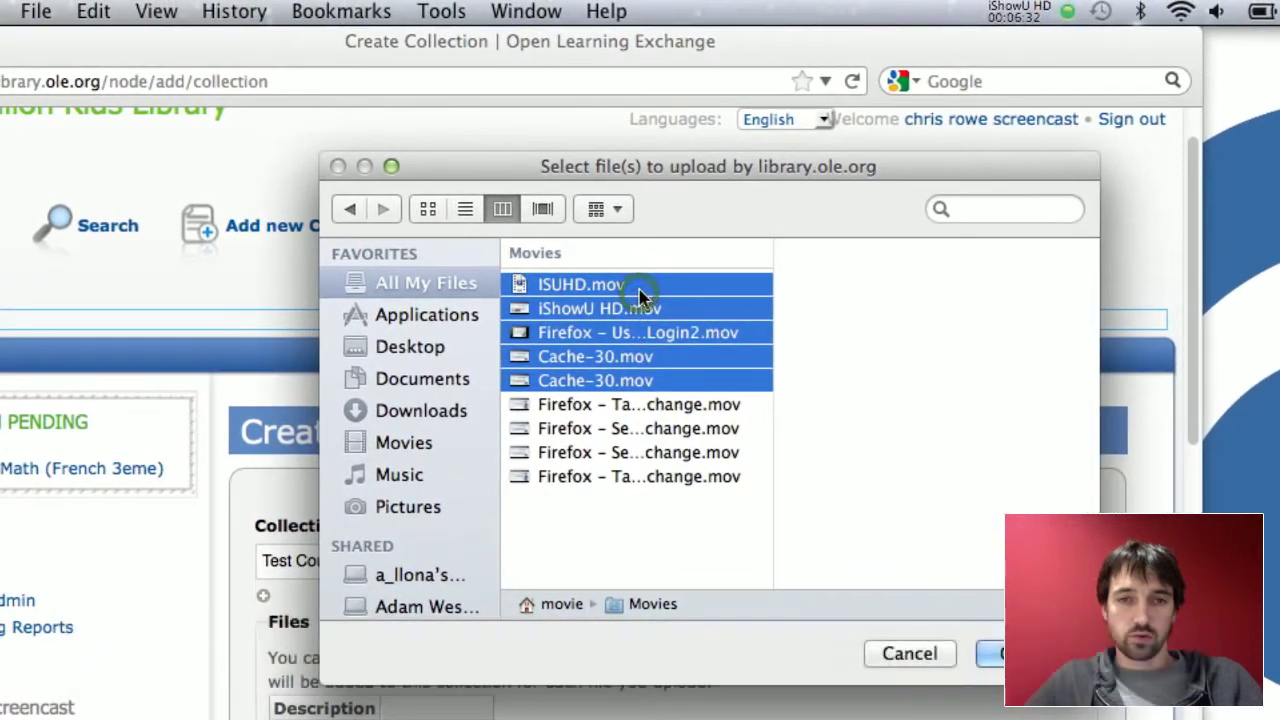
click(640, 292)
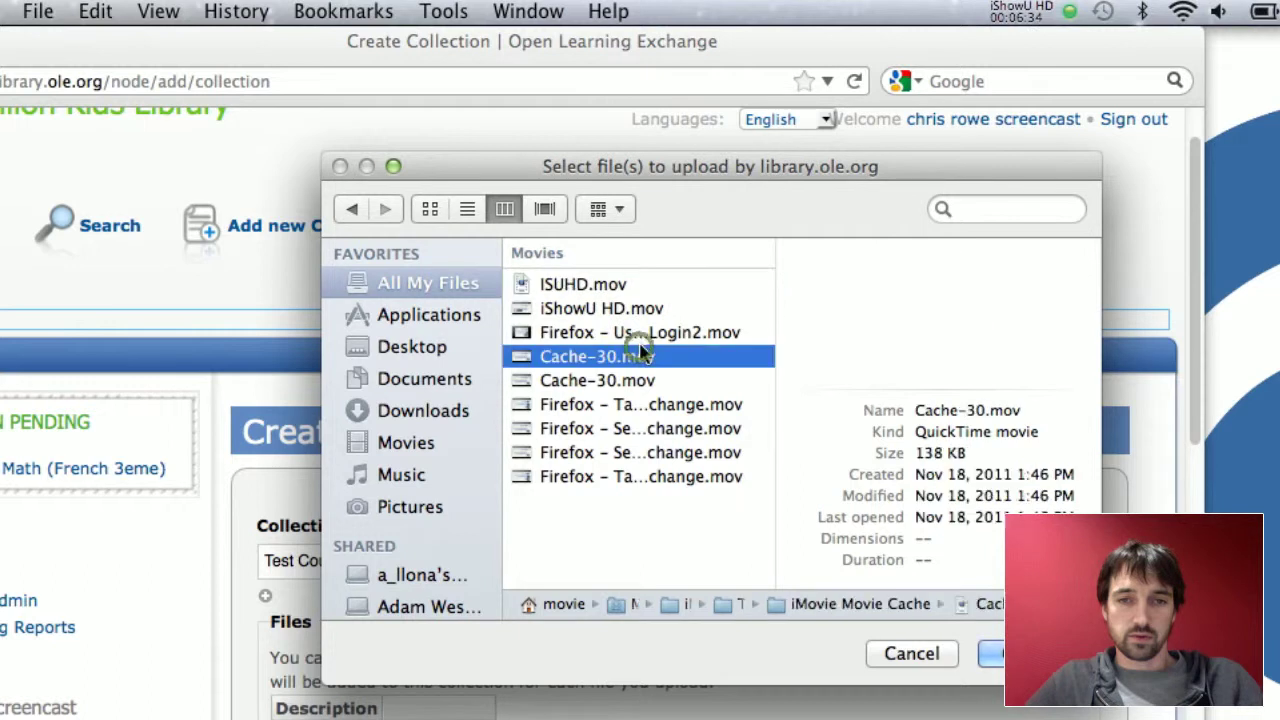
Select iShowU HD.mov, both Cache-30.mov files, ISUHD.mov and the Firefox Login2 movie individually, and upload them to the collection
click(652, 309)
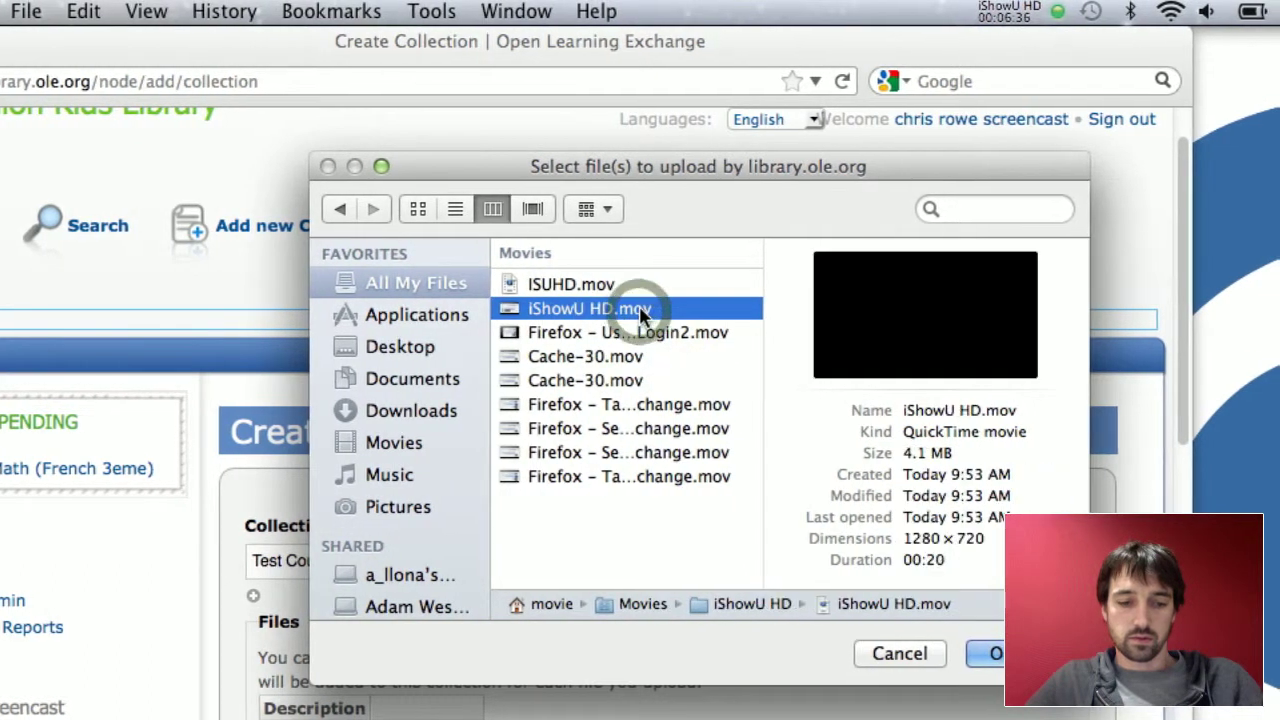
super+click(618, 357)
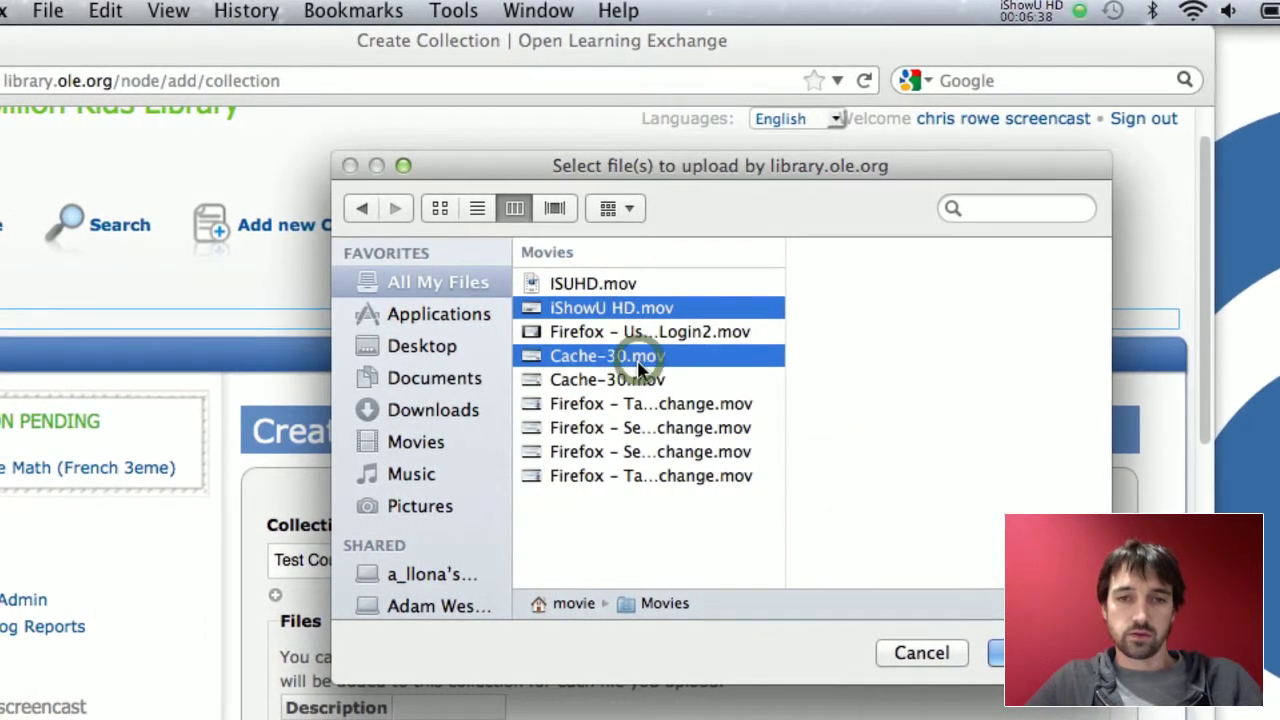
super+click(640, 380)
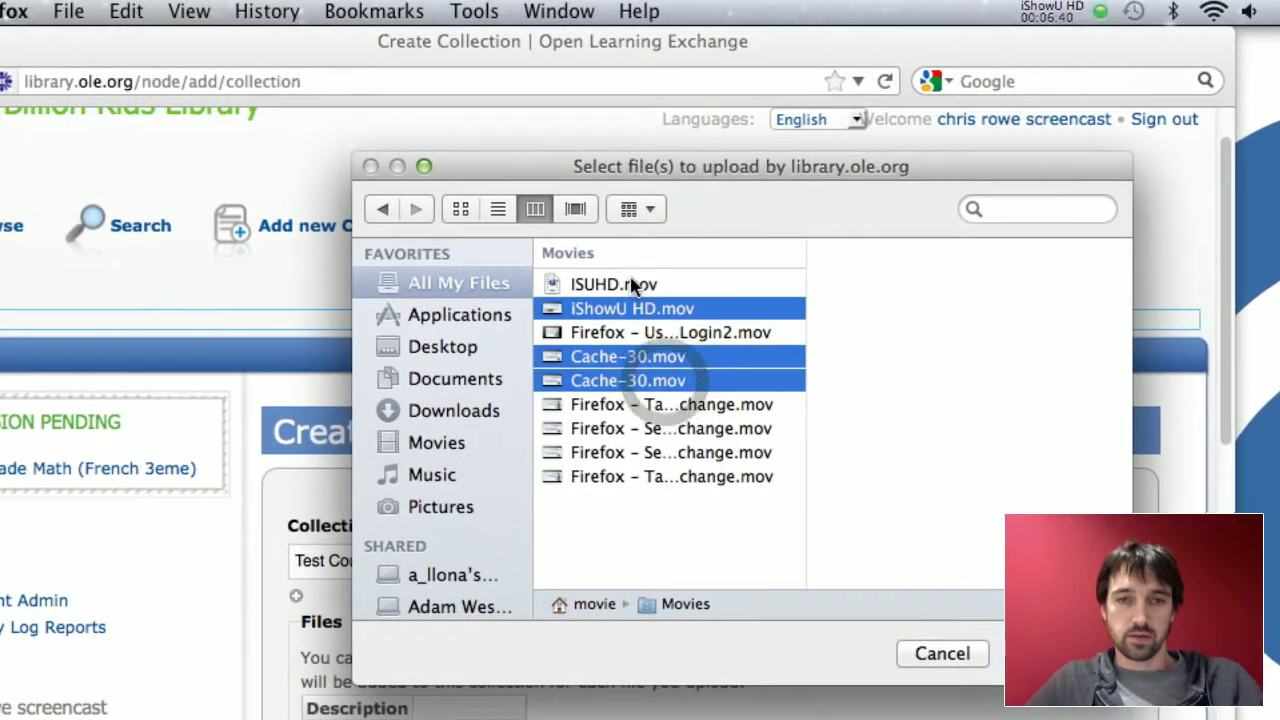
super+click(640, 285)
super+click(690, 333)
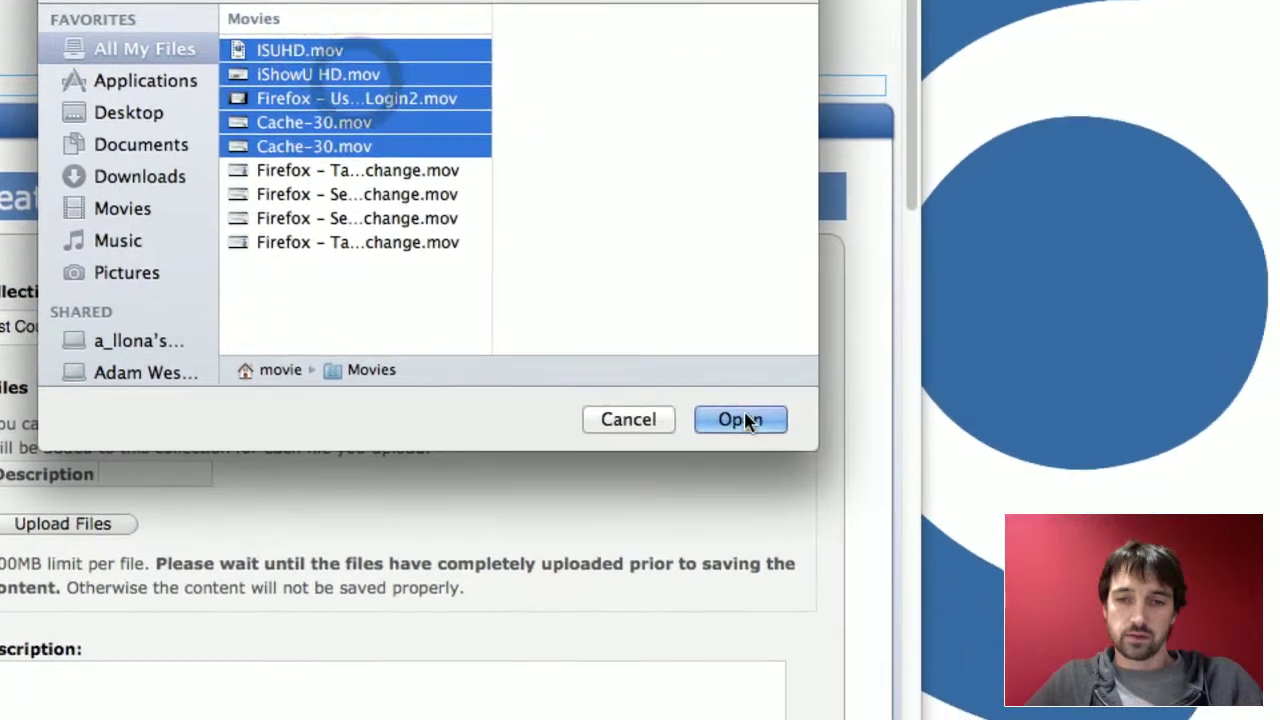
click(1025, 653)
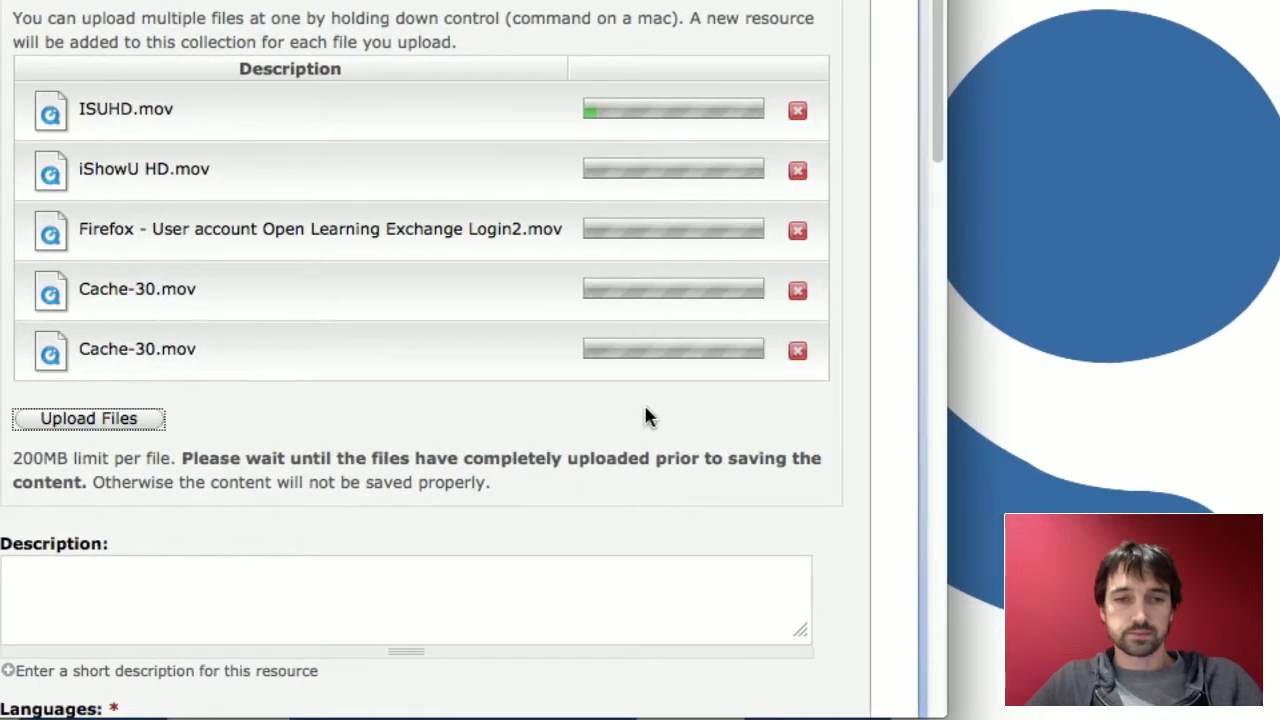
Set the collection's language to English and its jurisdiction to Other, leaving South Africa unselected
scroll(640, 410, down, 8)
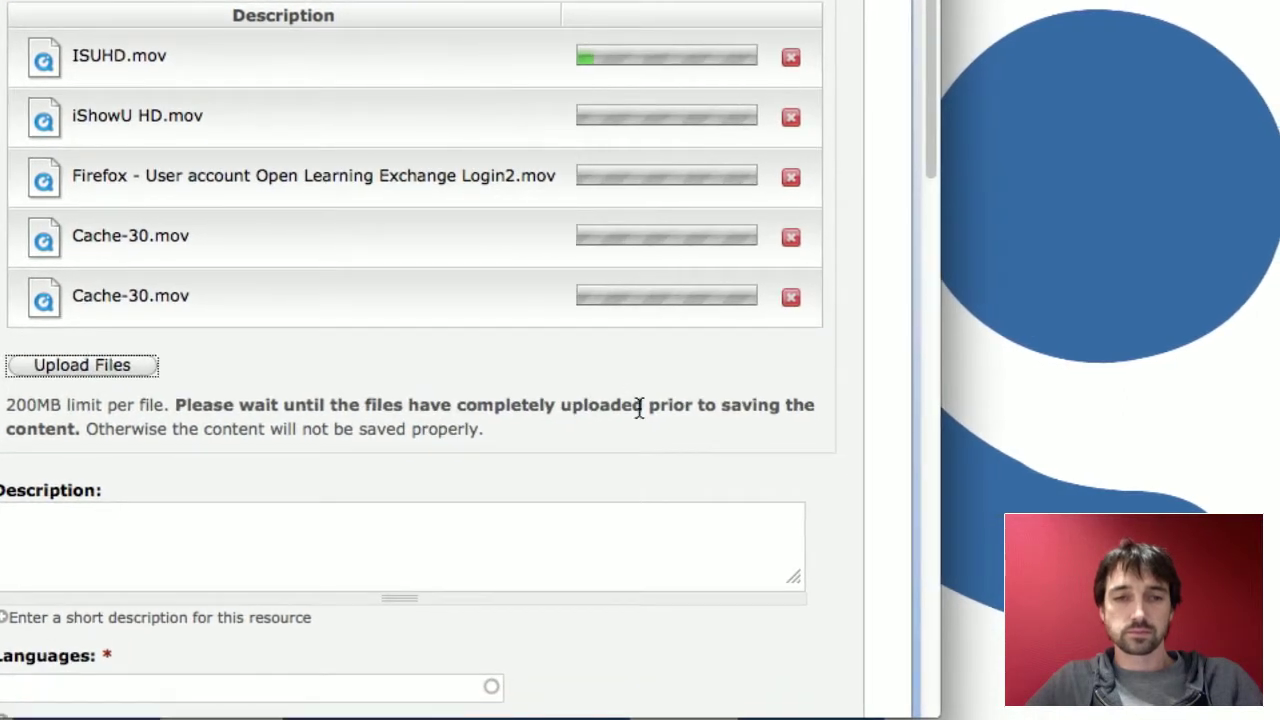
scroll(640, 417, down, 2)
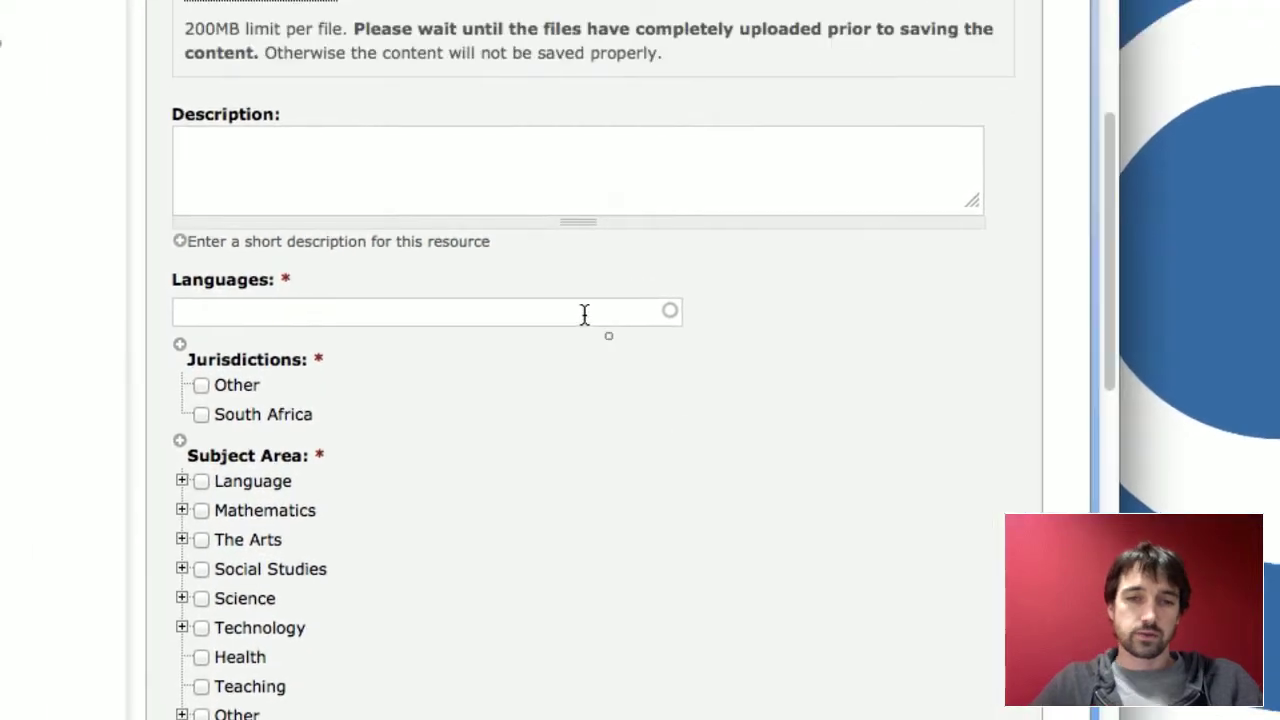
click(411, 246)
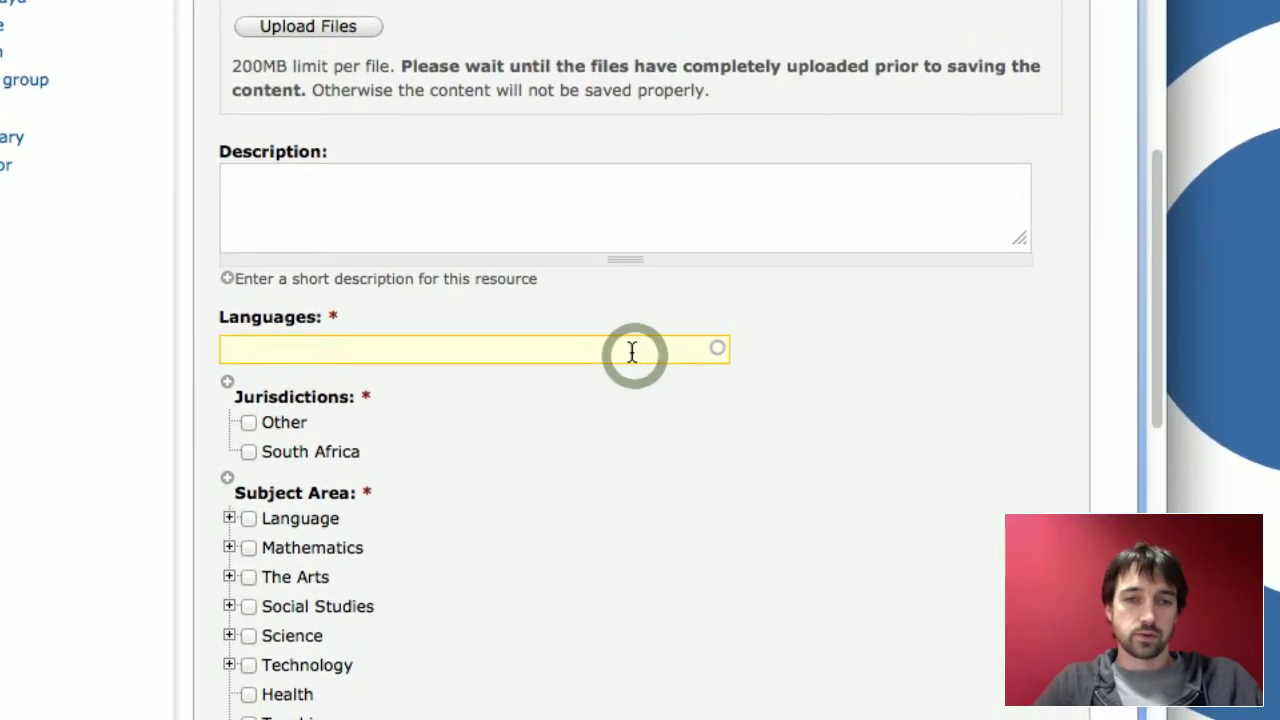
text(English)
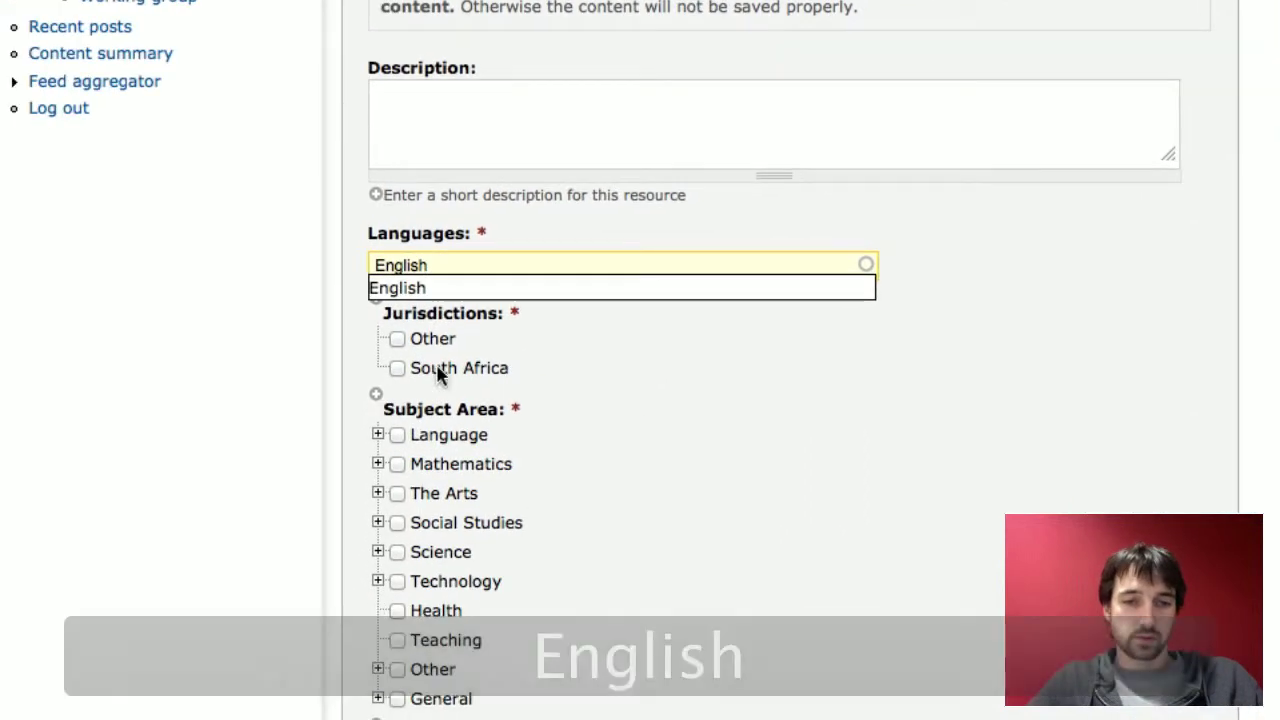
click(424, 361)
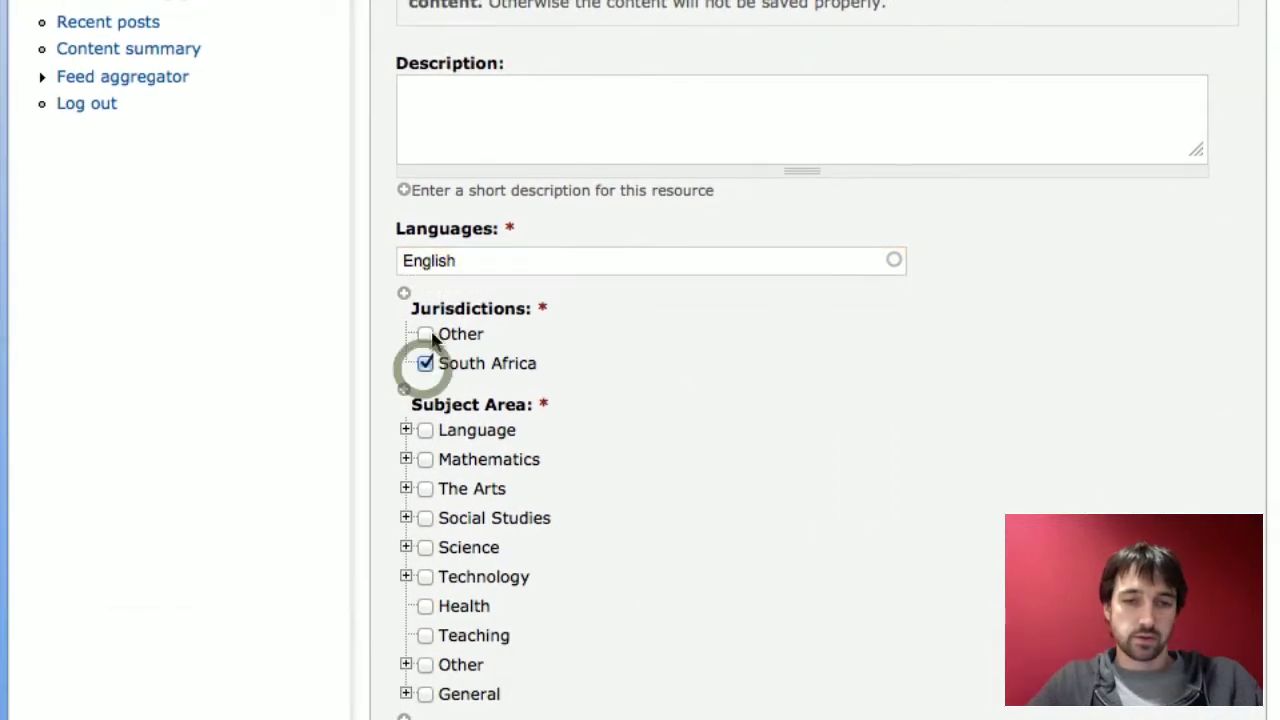
click(425, 361)
click(426, 345)
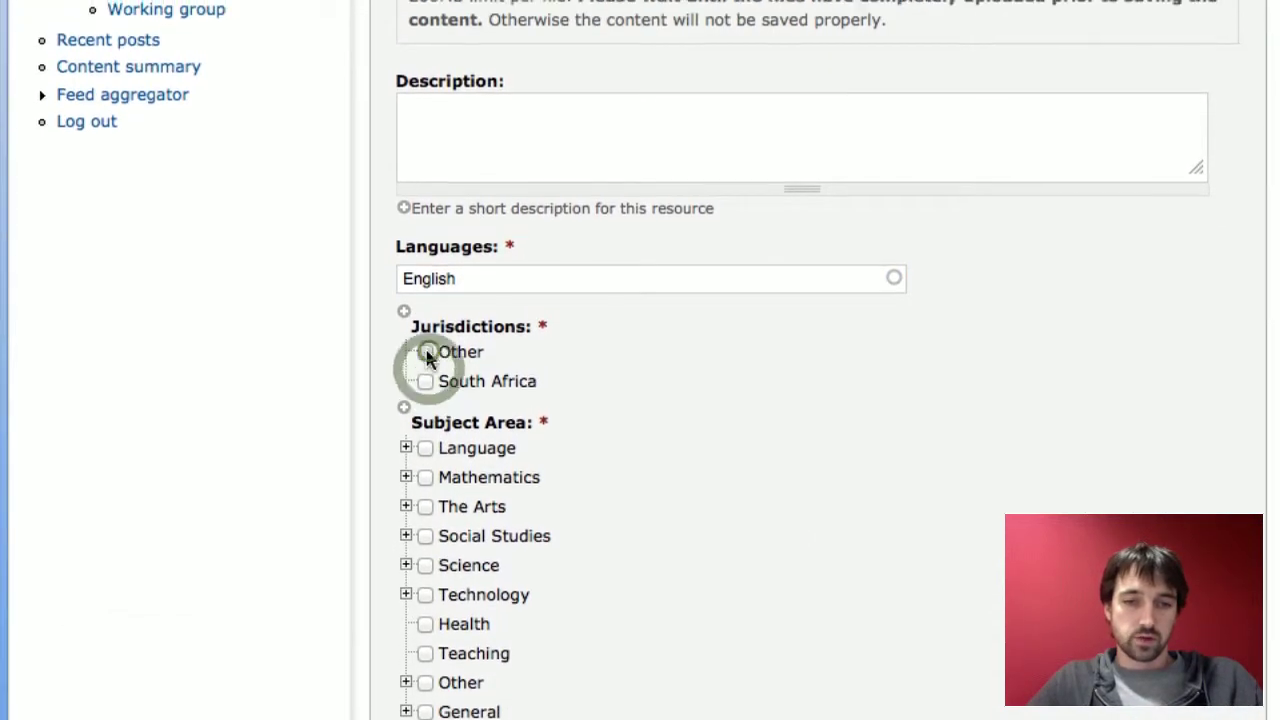
Set the subject area to Other and choose a grade level, checking the rest of the form and the upload progress
scroll(377, 505, down, 3)
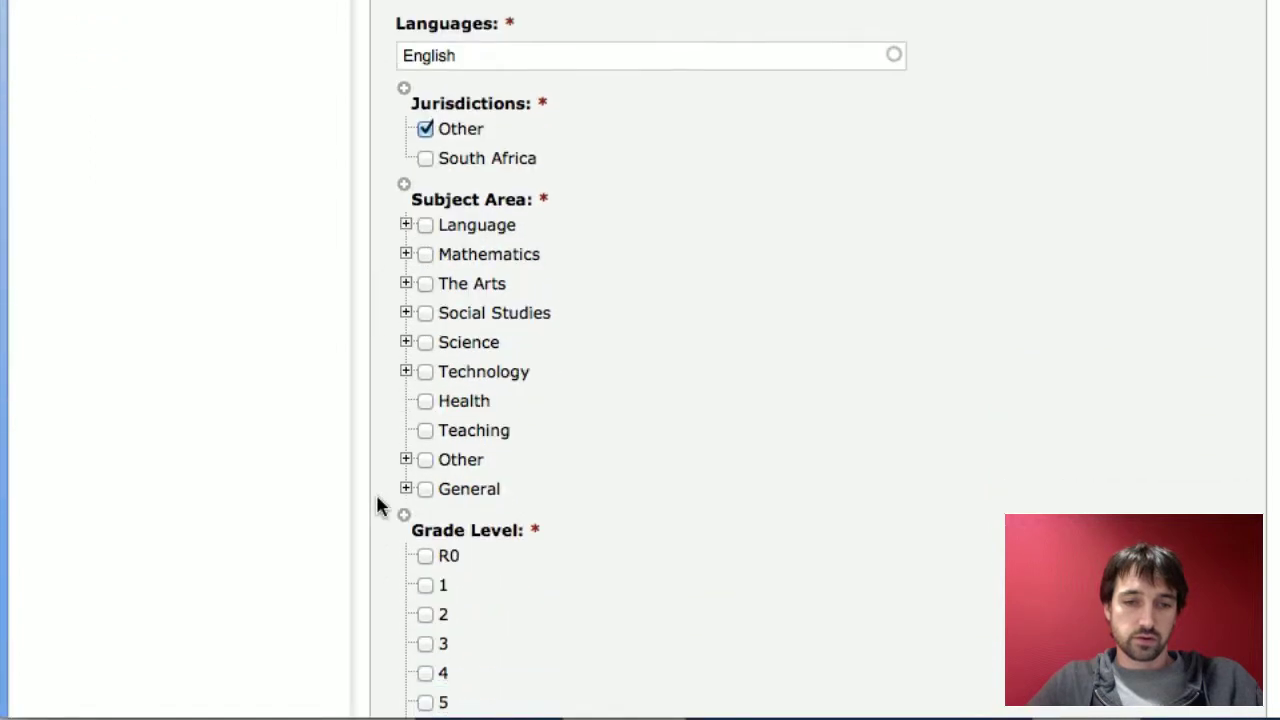
click(425, 457)
scroll(377, 491, down, 9)
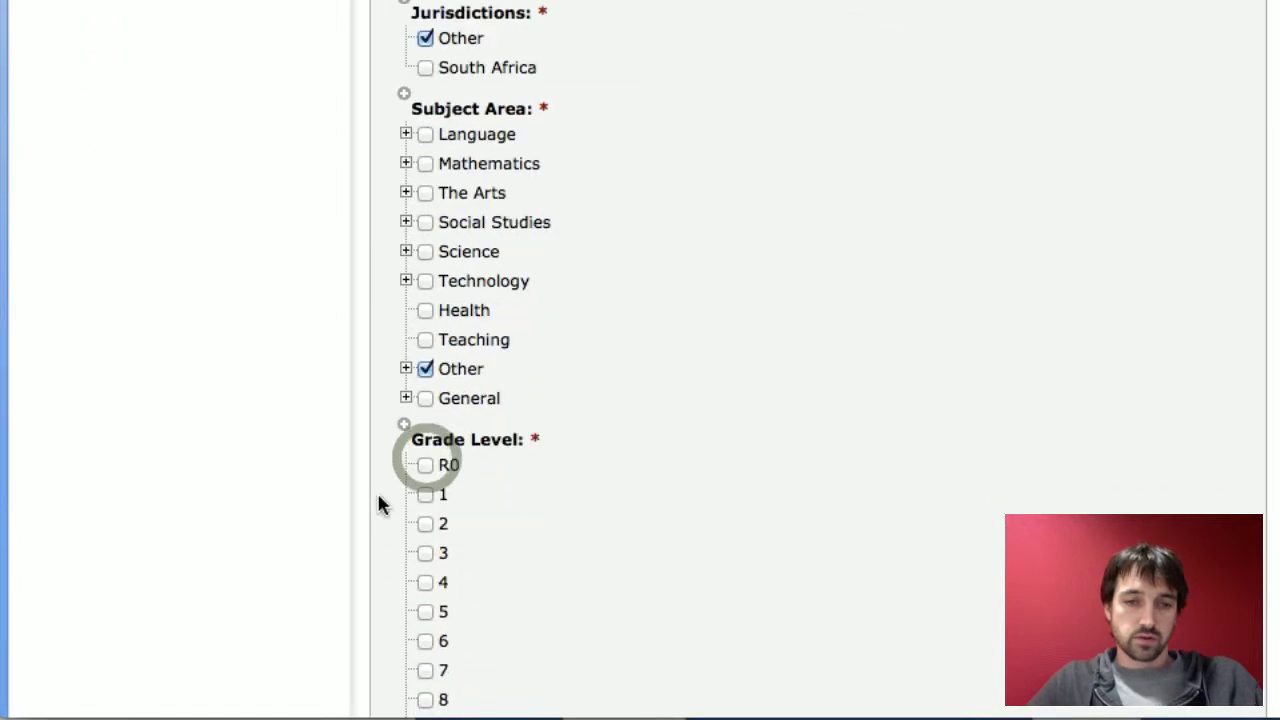
click(425, 593)
scroll(331, 617, down, 12)
scroll(331, 617, down, 8)
scroll(331, 617, up, 20)
scroll(331, 617, down, 6)
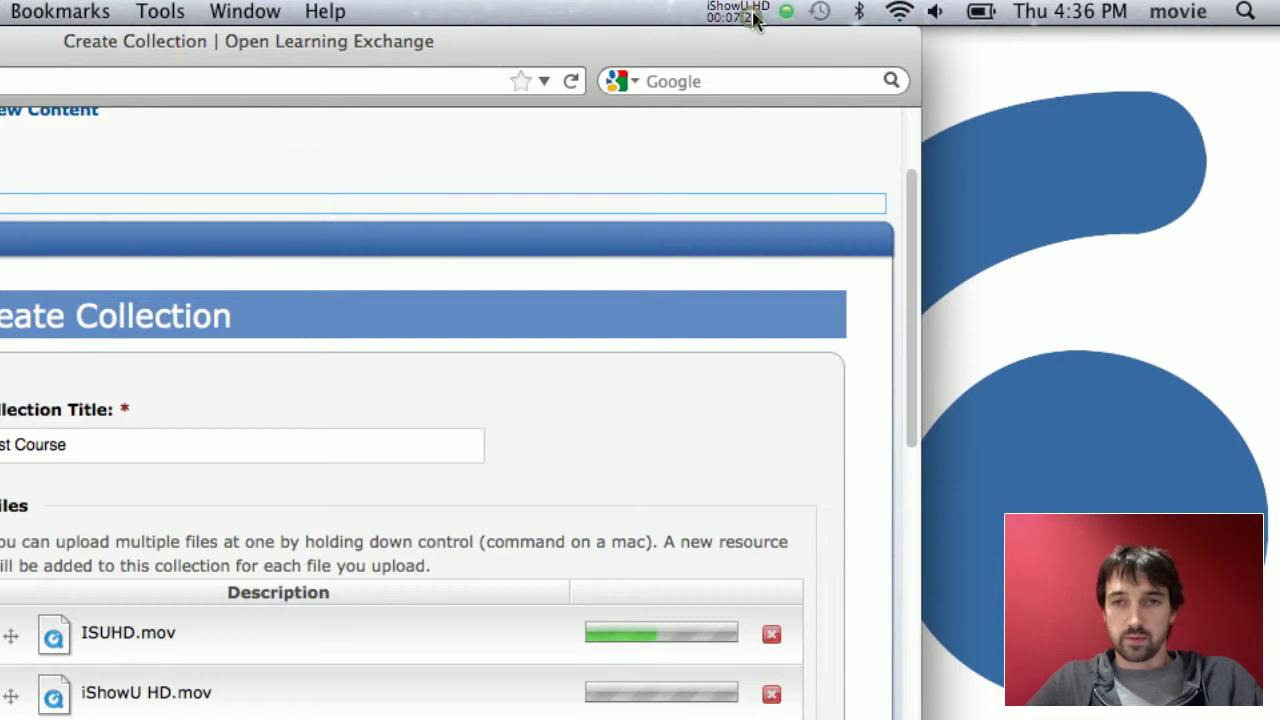
click(745, 12)
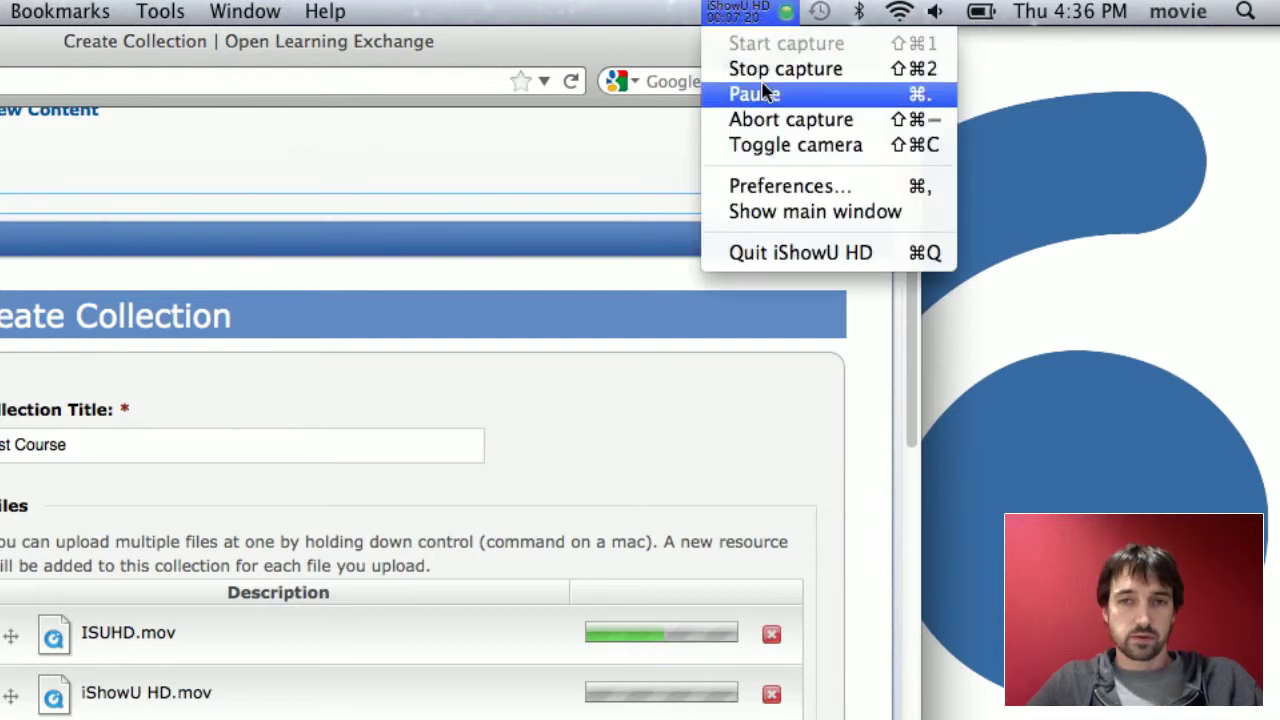
click(765, 93)
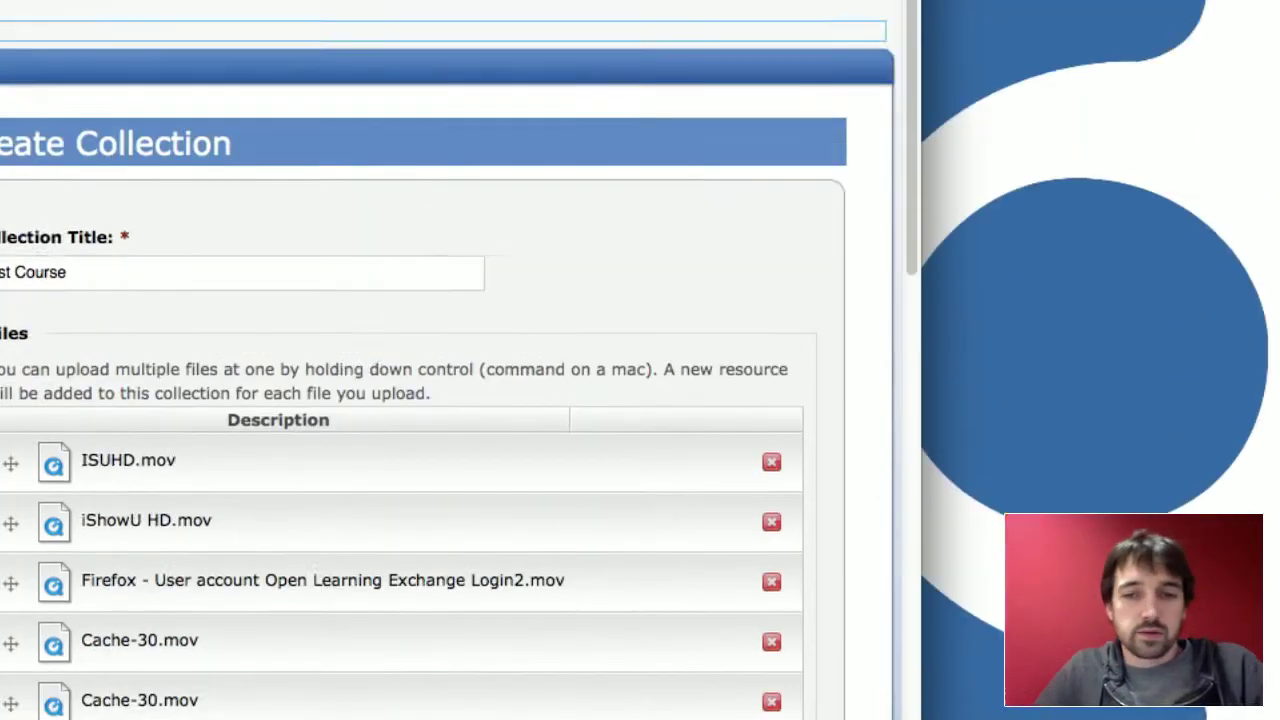
Save the collection once its files are uploaded, and look over the Test Course page and its list of resources
scroll(670, 400, down, 15)
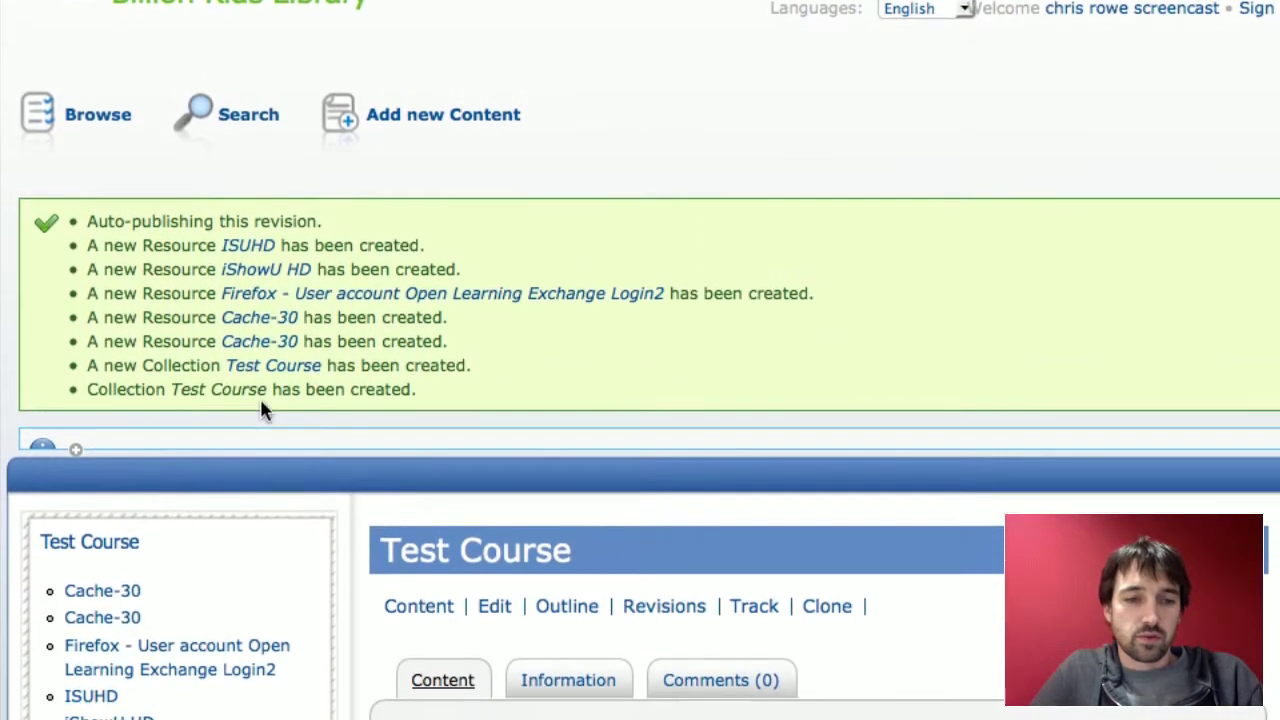
scroll(260, 372, down, 3)
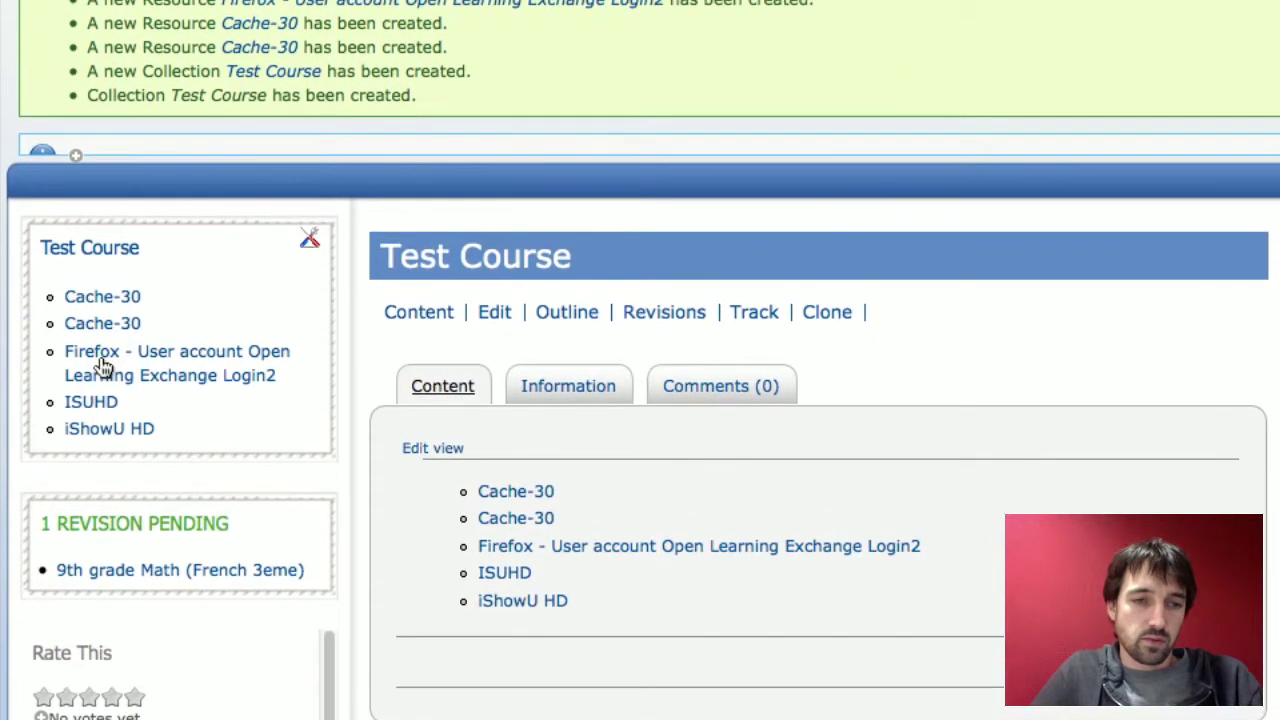
Browse the collection's resources from the Firefox Login2 video through ISUHD to iShowU HD, and return to Test Course to view its information
click(101, 365)
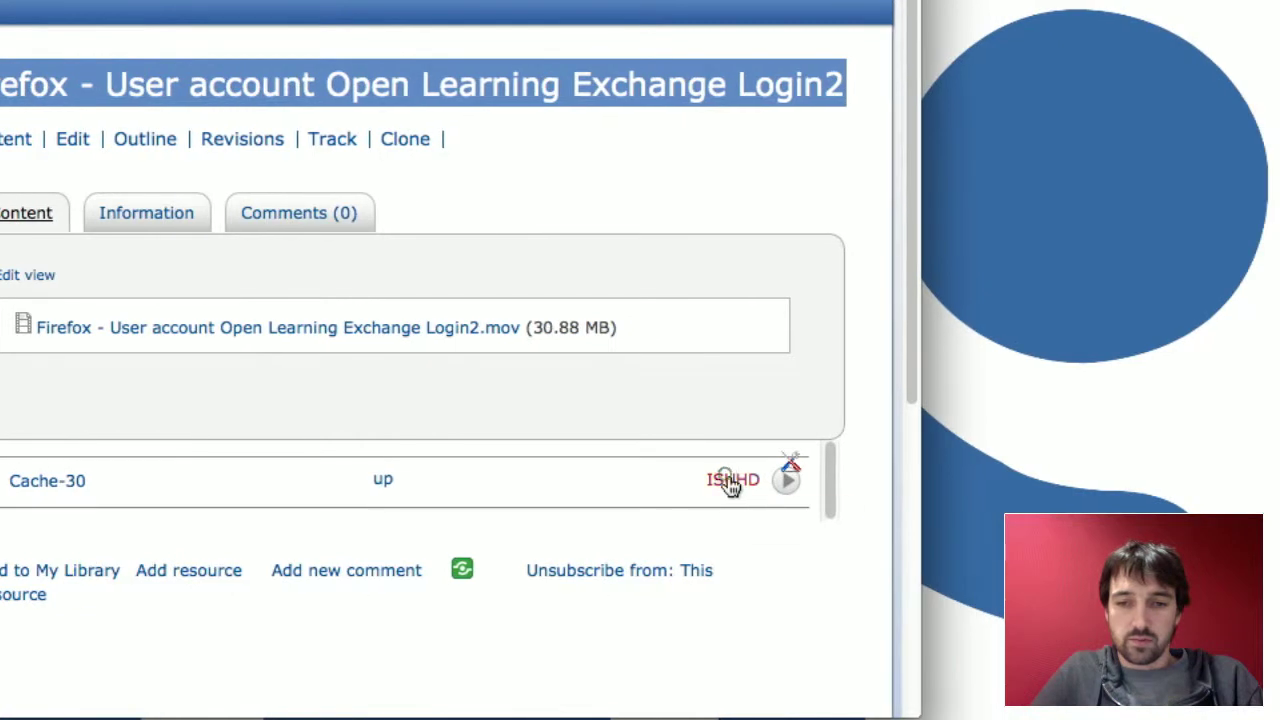
click(729, 482)
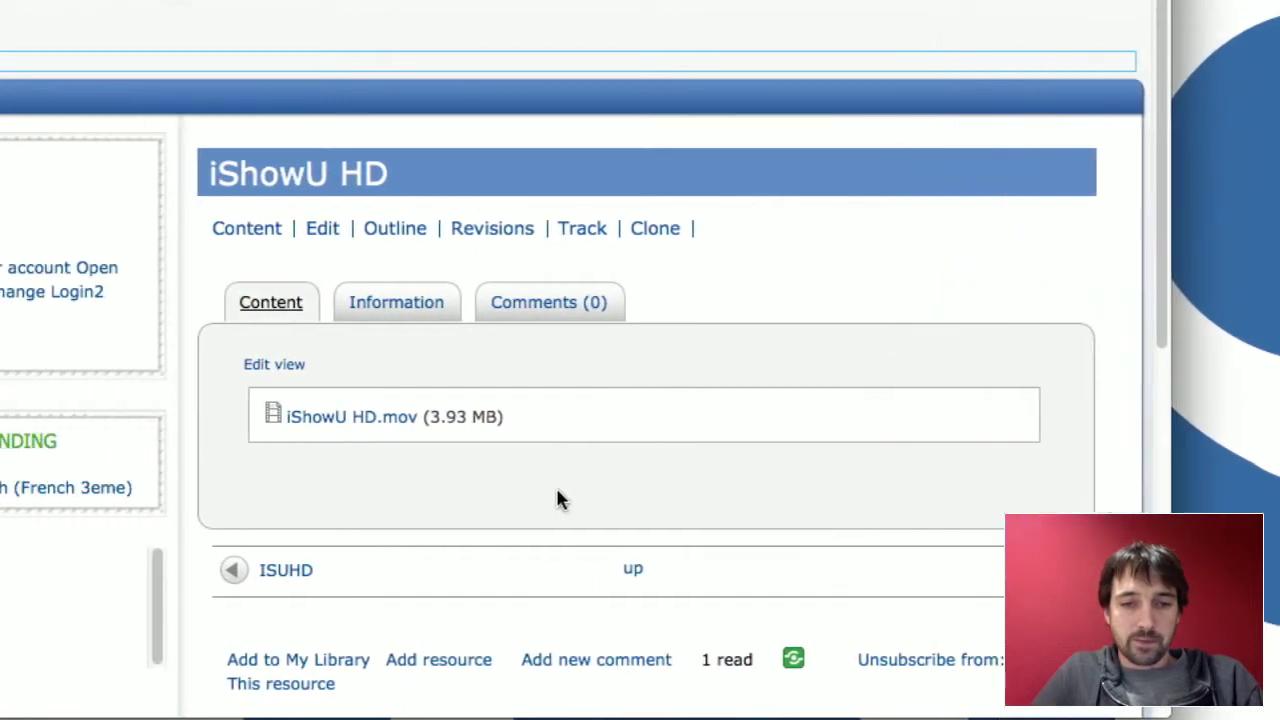
click(640, 570)
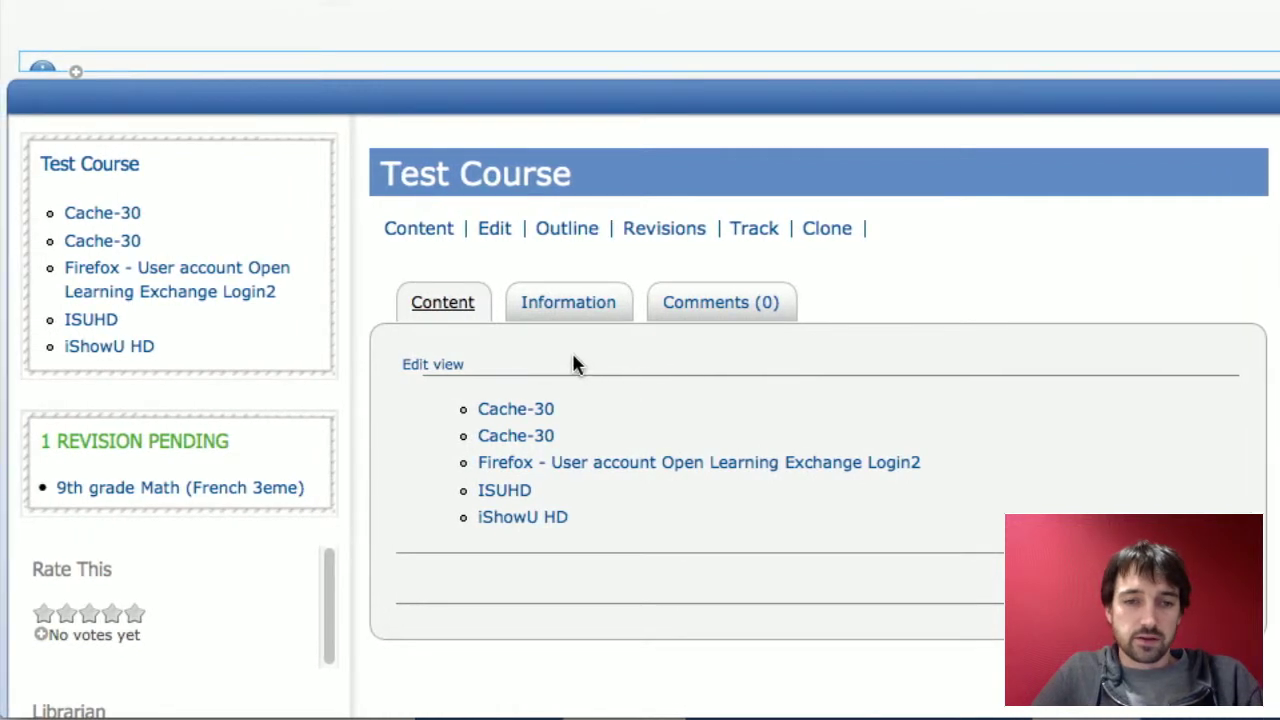
click(584, 306)
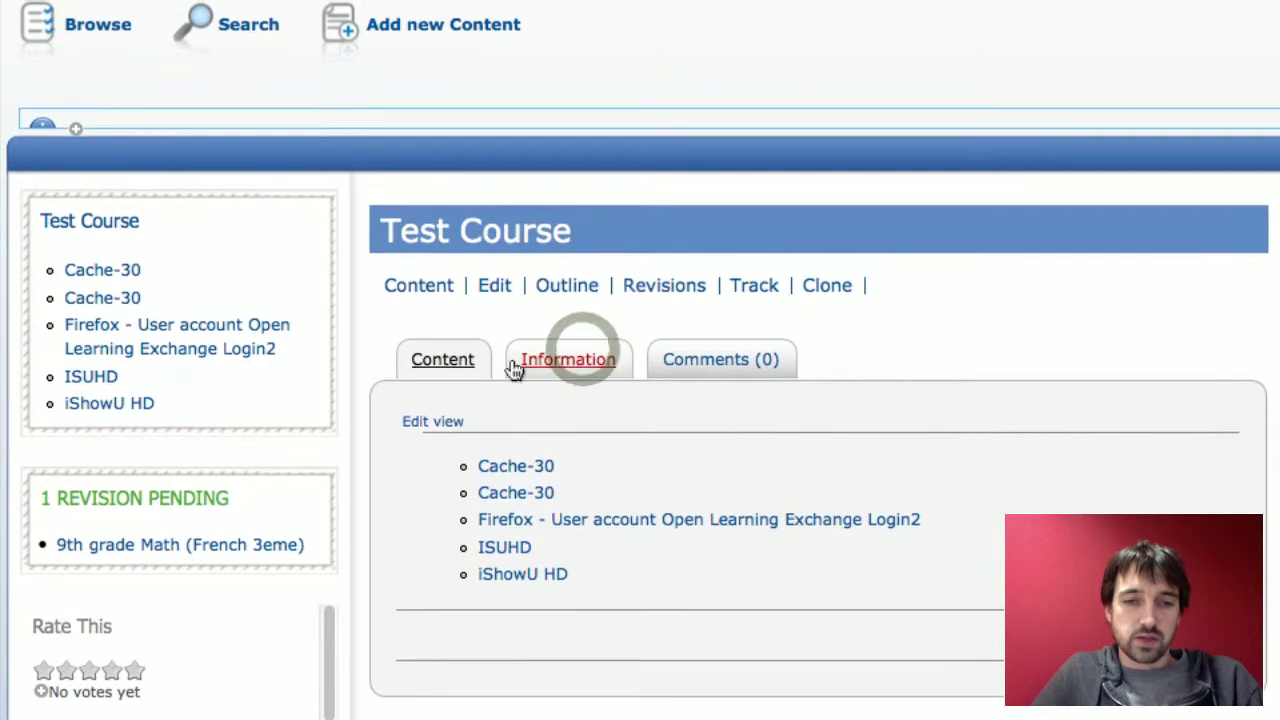